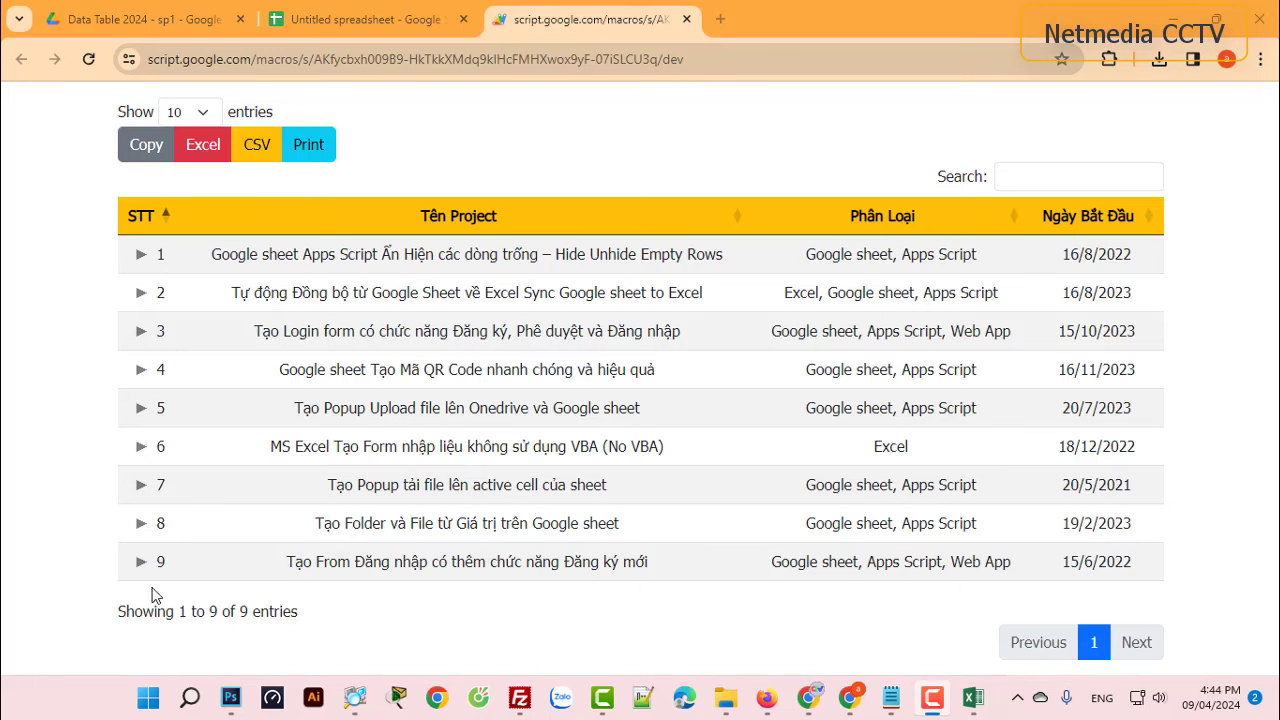
Compare with the source sheet, then sort the table by STT and Tên Project both ways
left_click(367, 14)
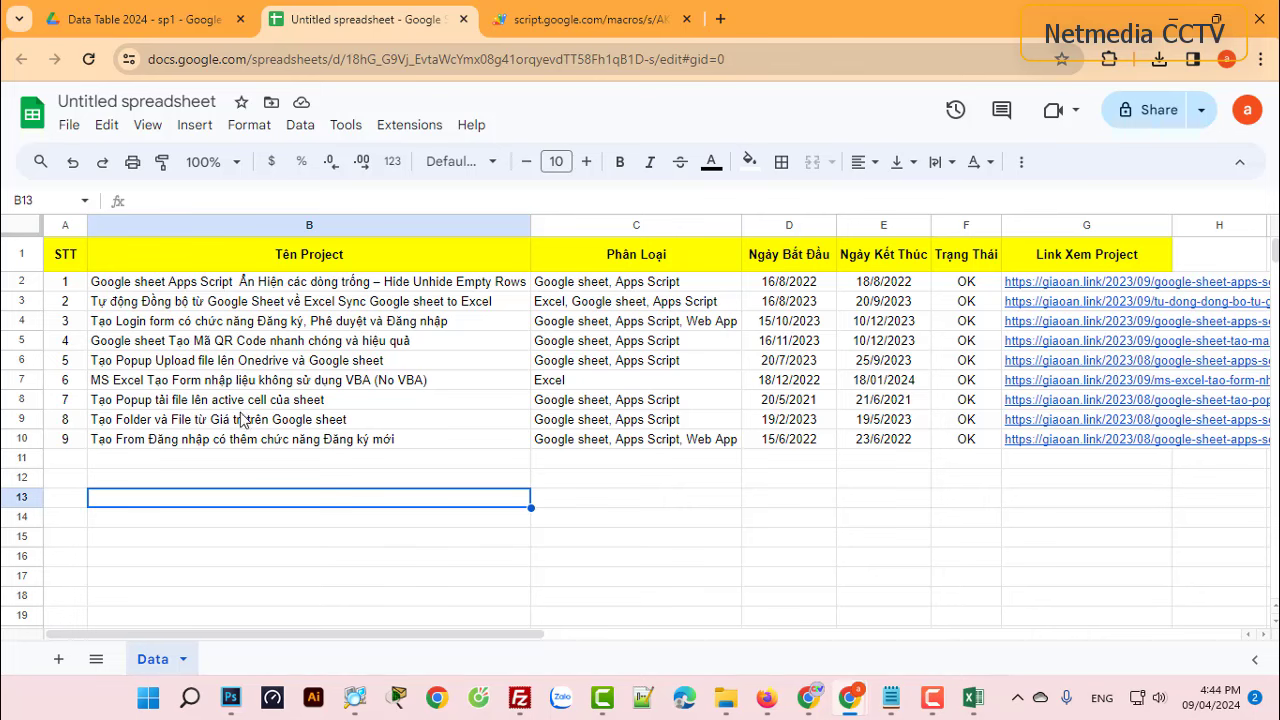
left_click(501, 27)
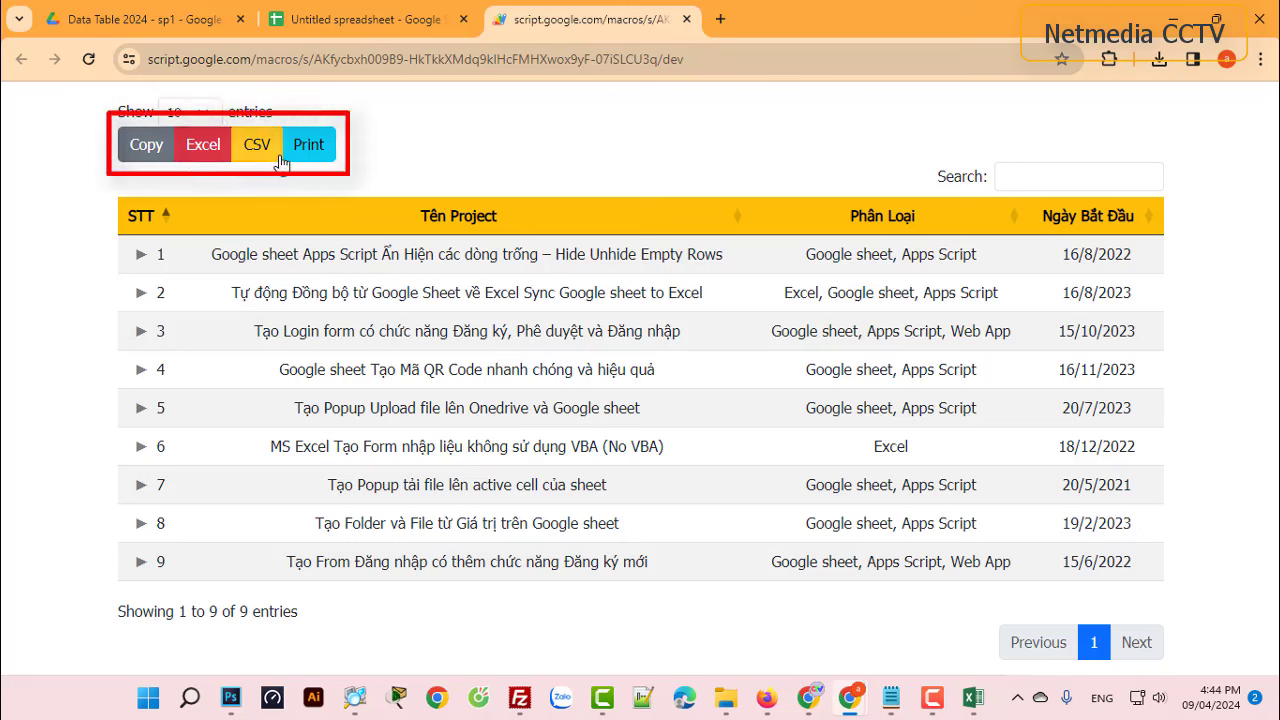
left_click(1041, 174)
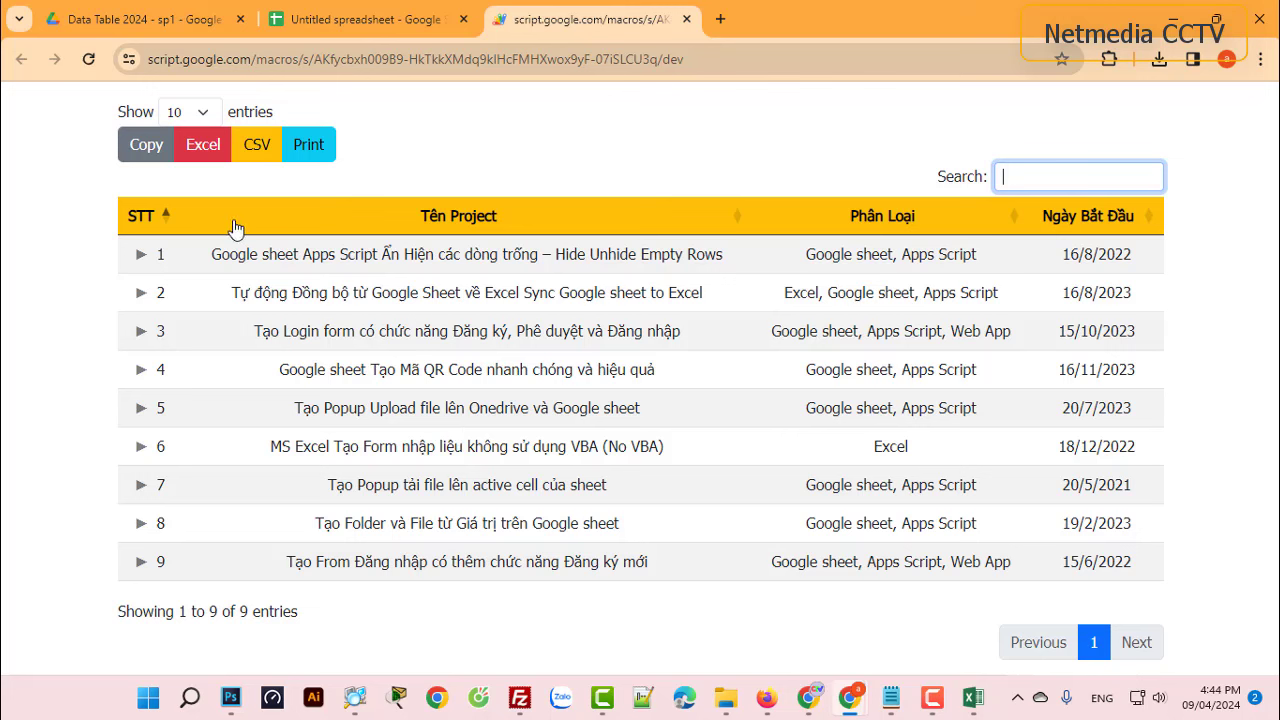
left_click(166, 218)
left_click(166, 218)
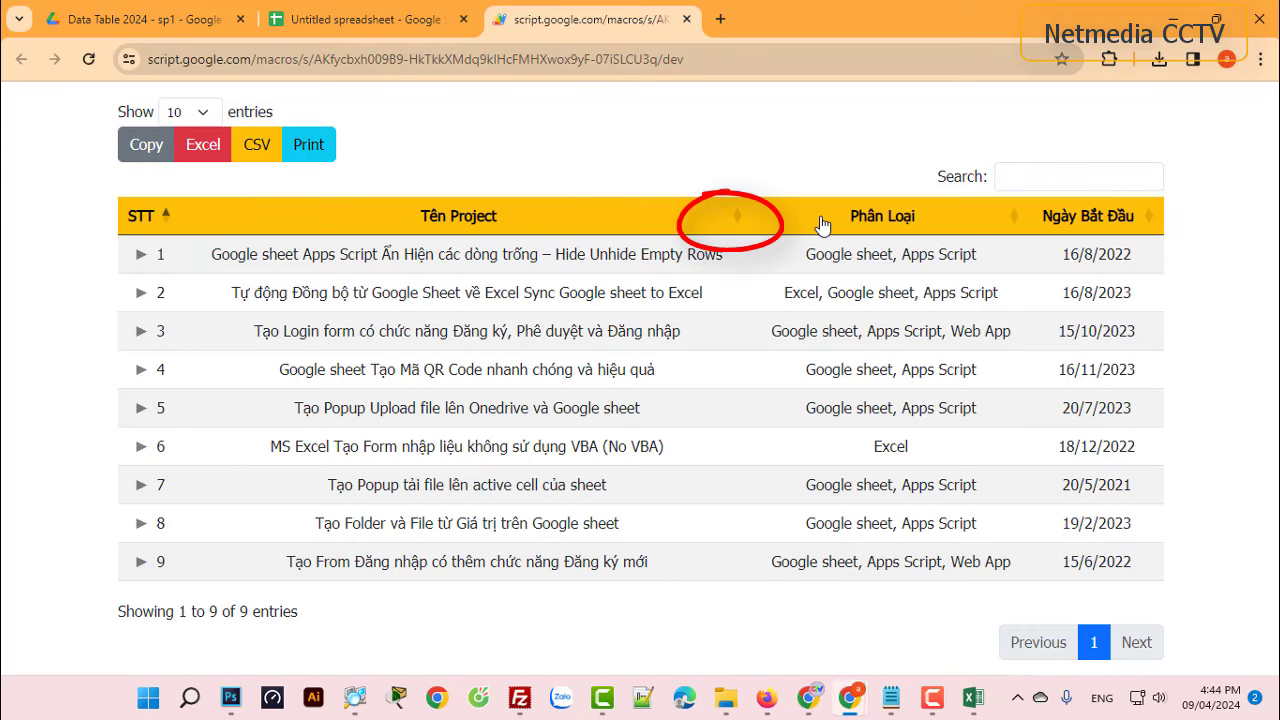
left_click(733, 219)
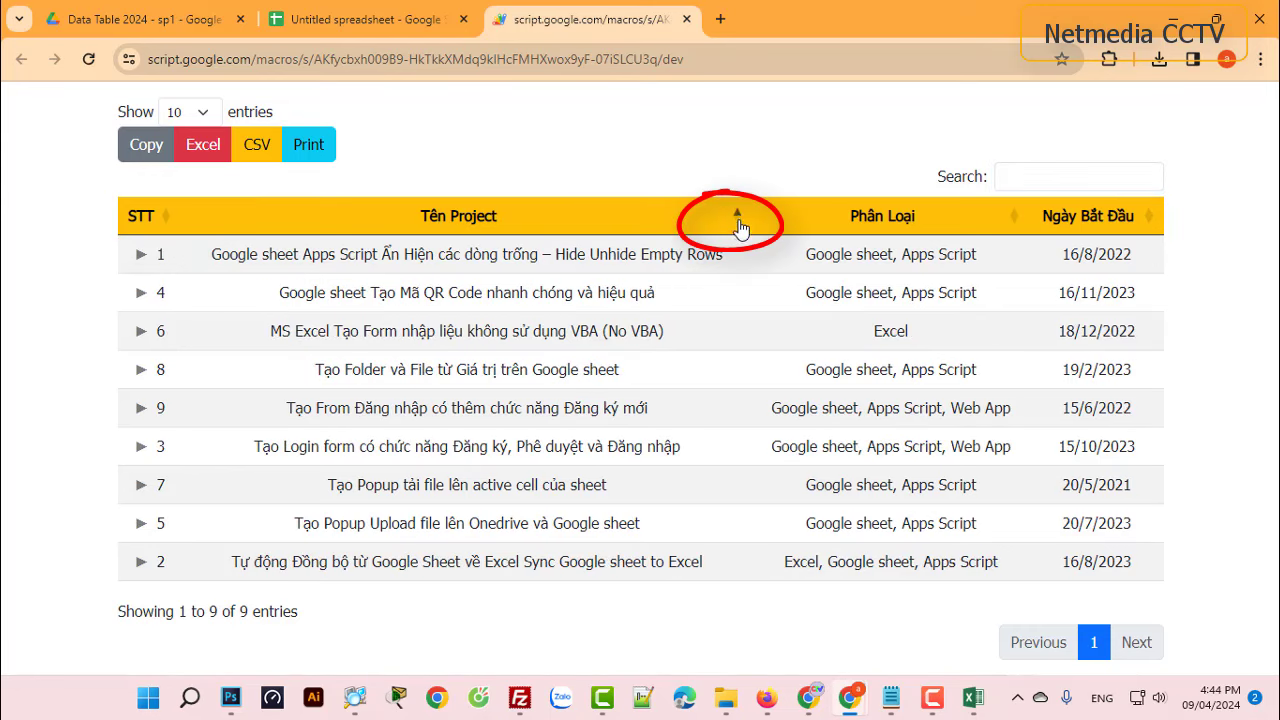
left_click(738, 219)
left_click(140, 217)
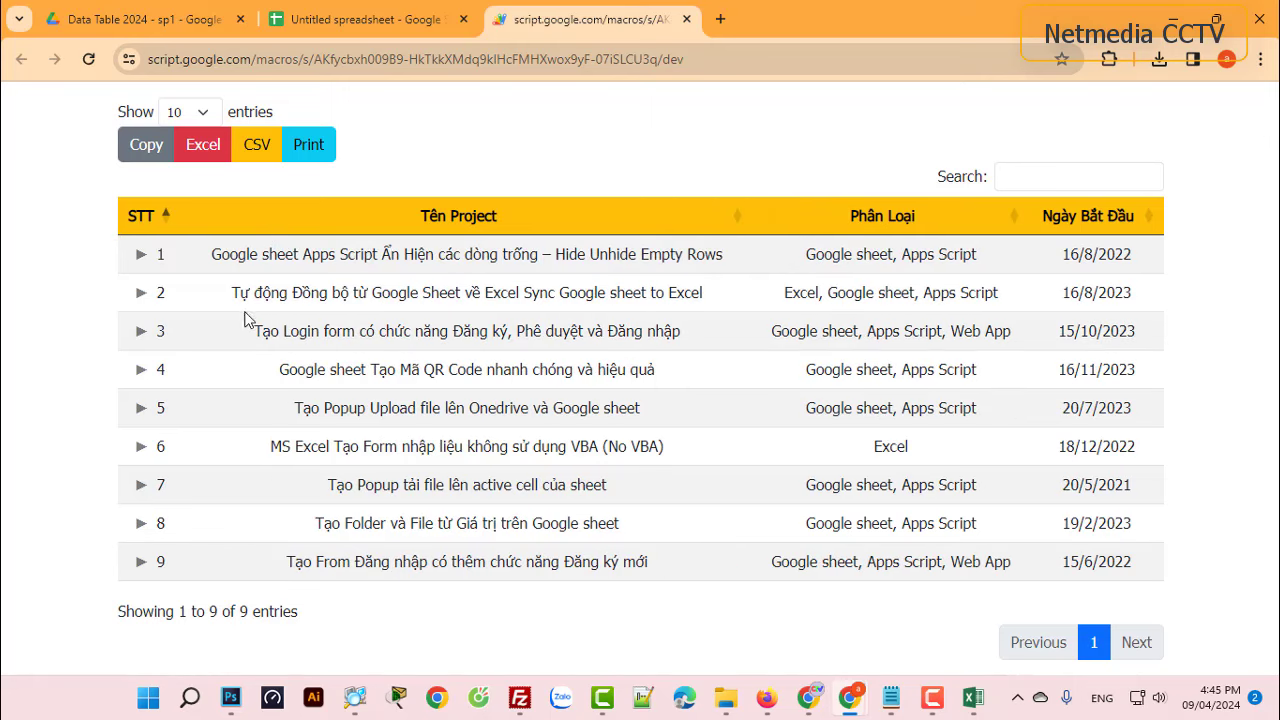
Expand row 1's details and view its project link in a new tab, then close it
left_click(141, 257)
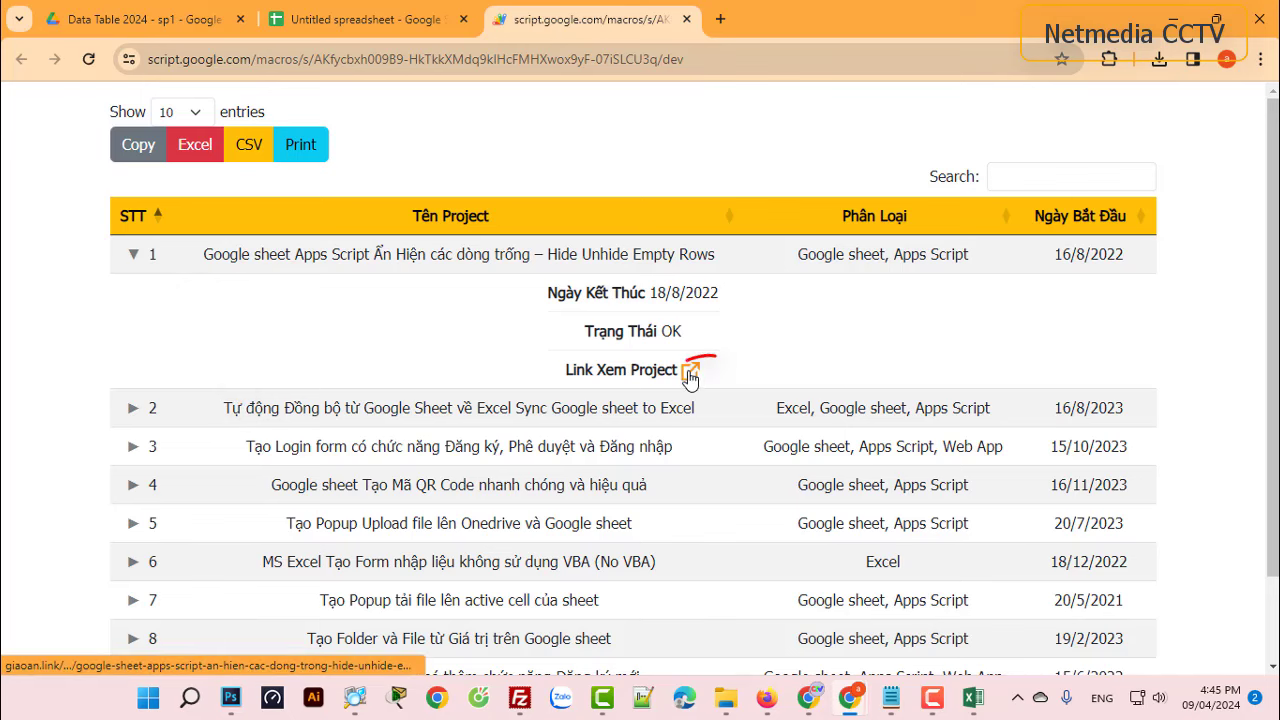
left_click(693, 377)
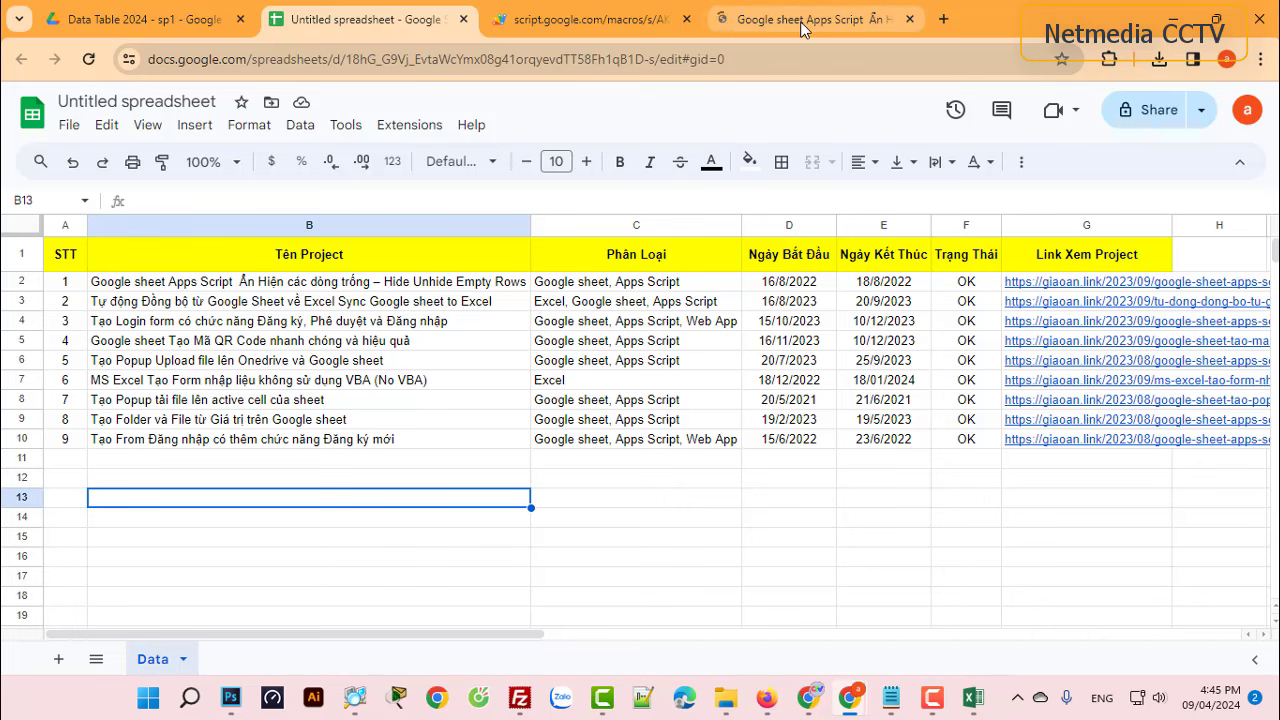
left_click(835, 19)
key("ctrl+w")
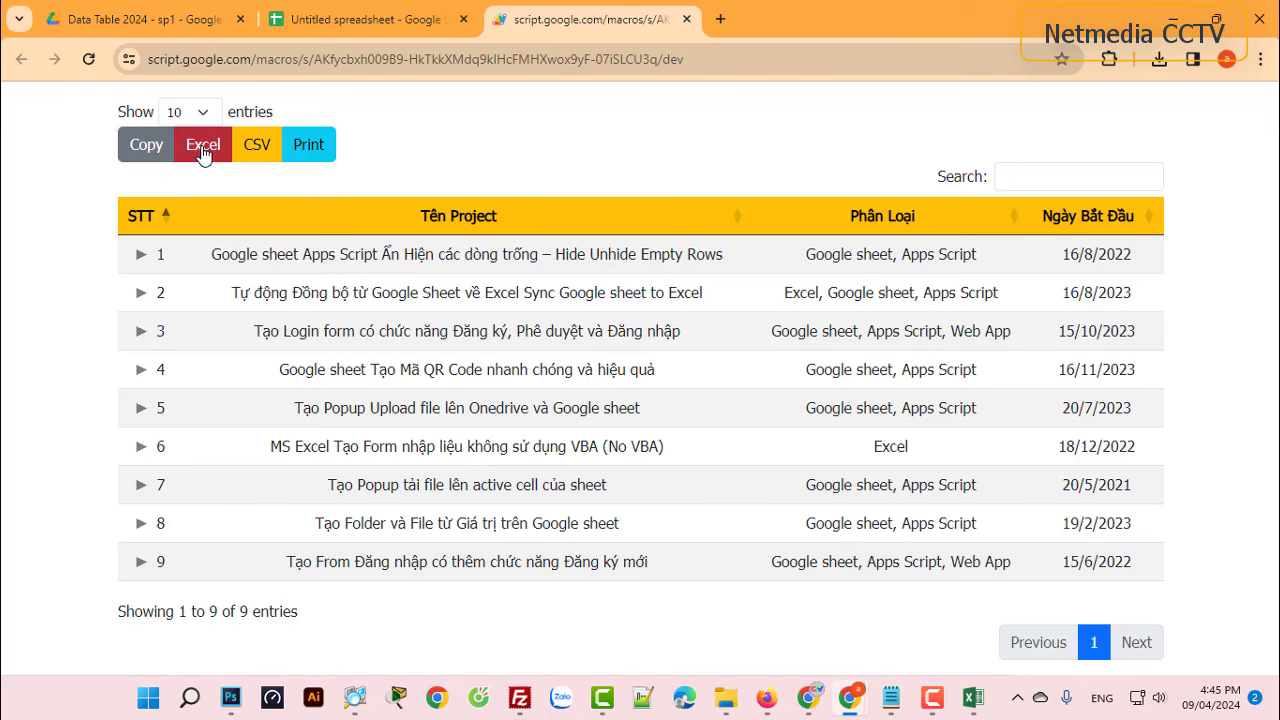
Export the table as an Excel file and open the download in Excel
left_click(202, 148)
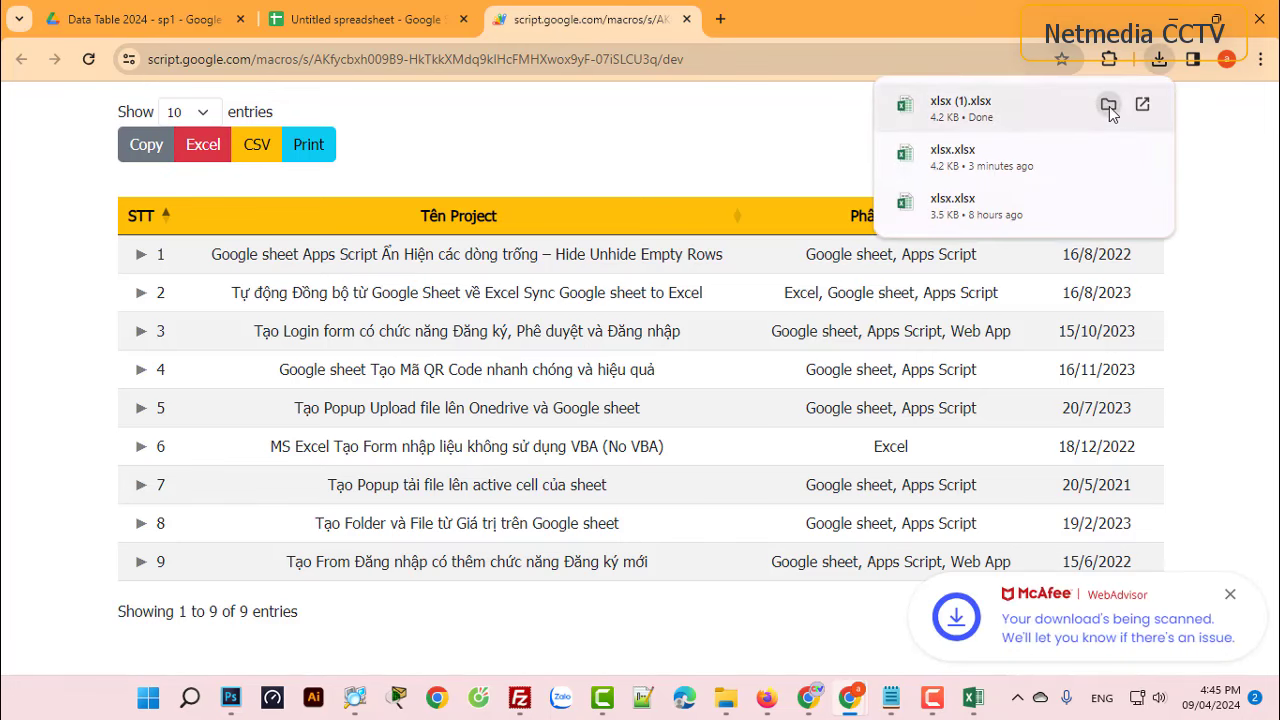
left_click(1109, 106)
double_click(364, 224)
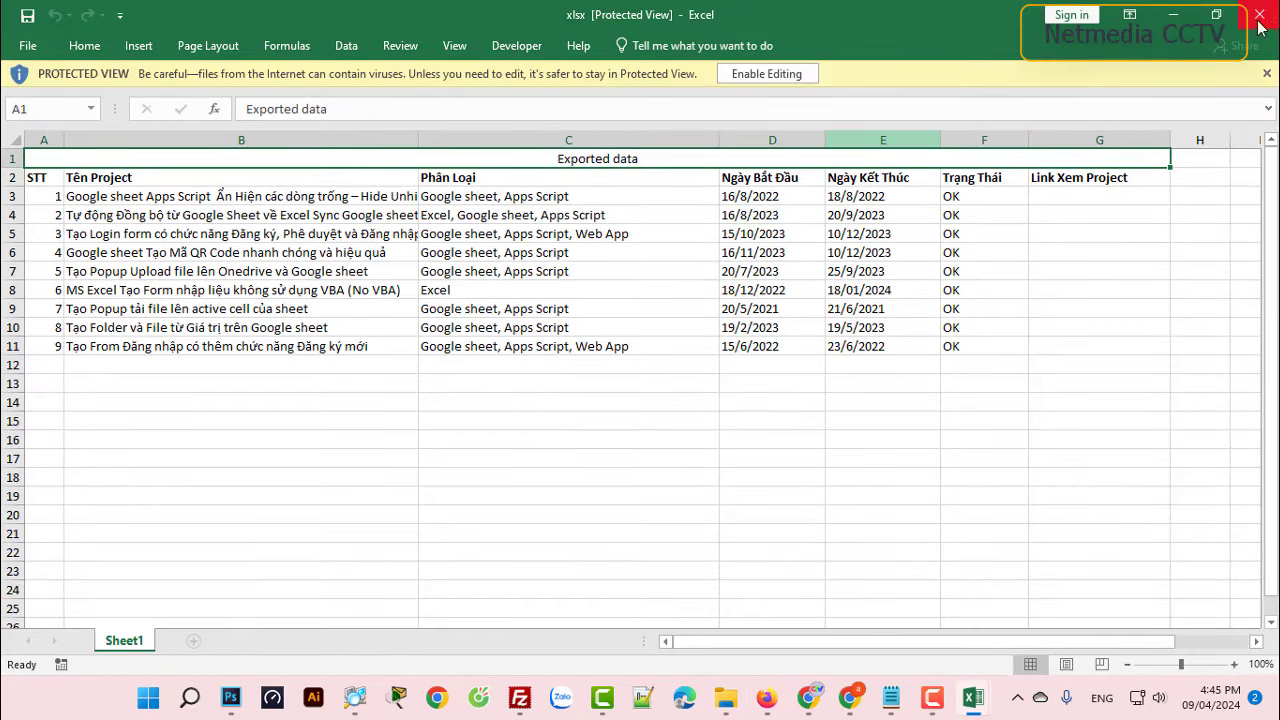
left_click(1259, 20)
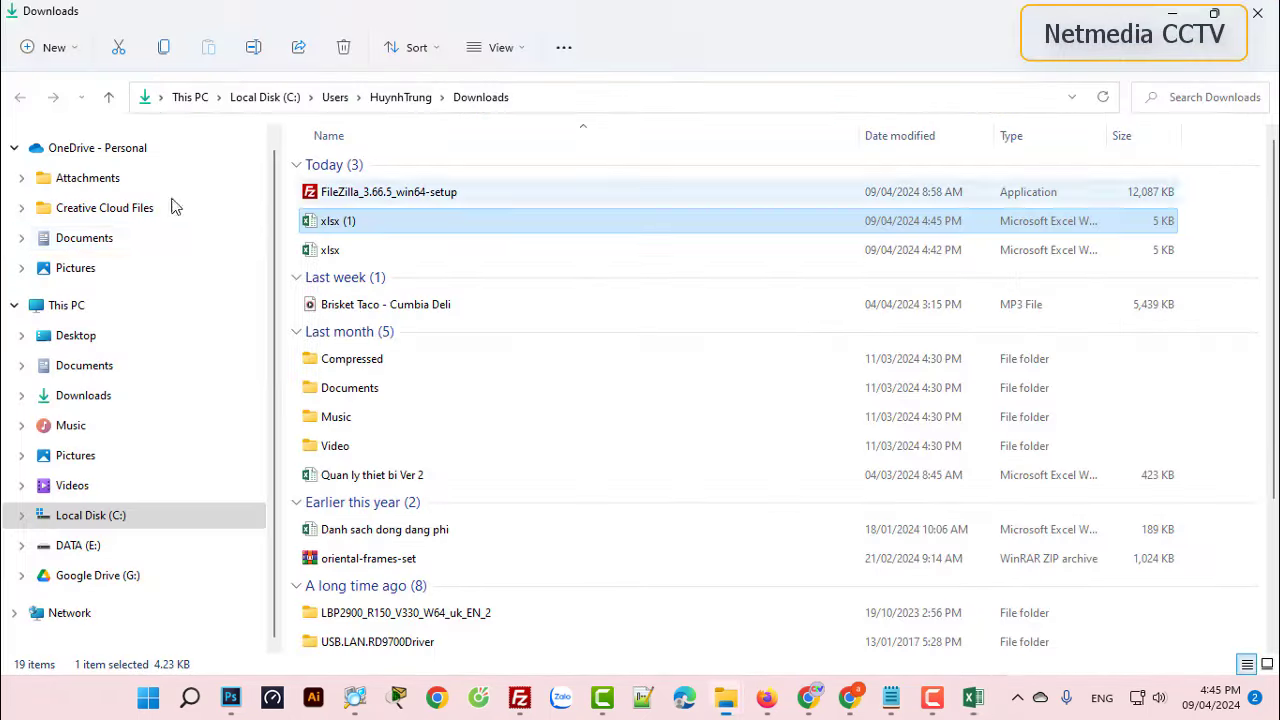
key("alt+F4")
Copy all 9 table rows and paste them into a new blank workbook, Book1
left_click(146, 144)
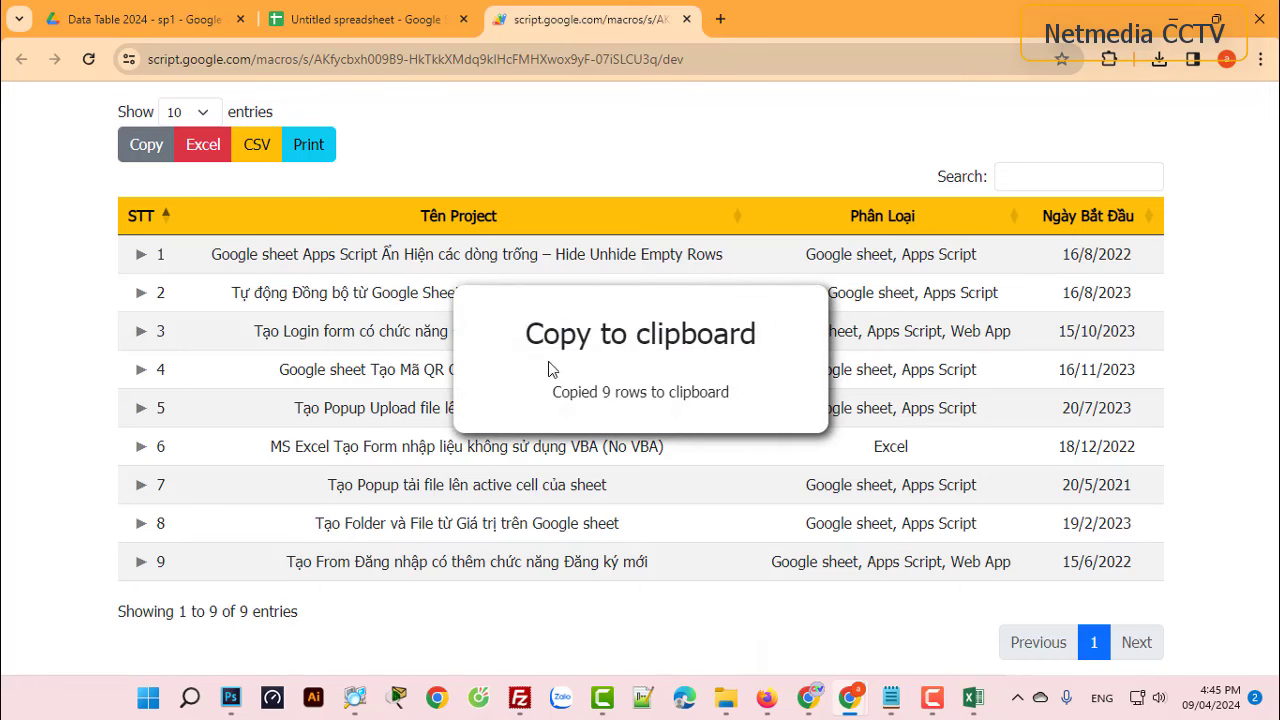
left_click(973, 697)
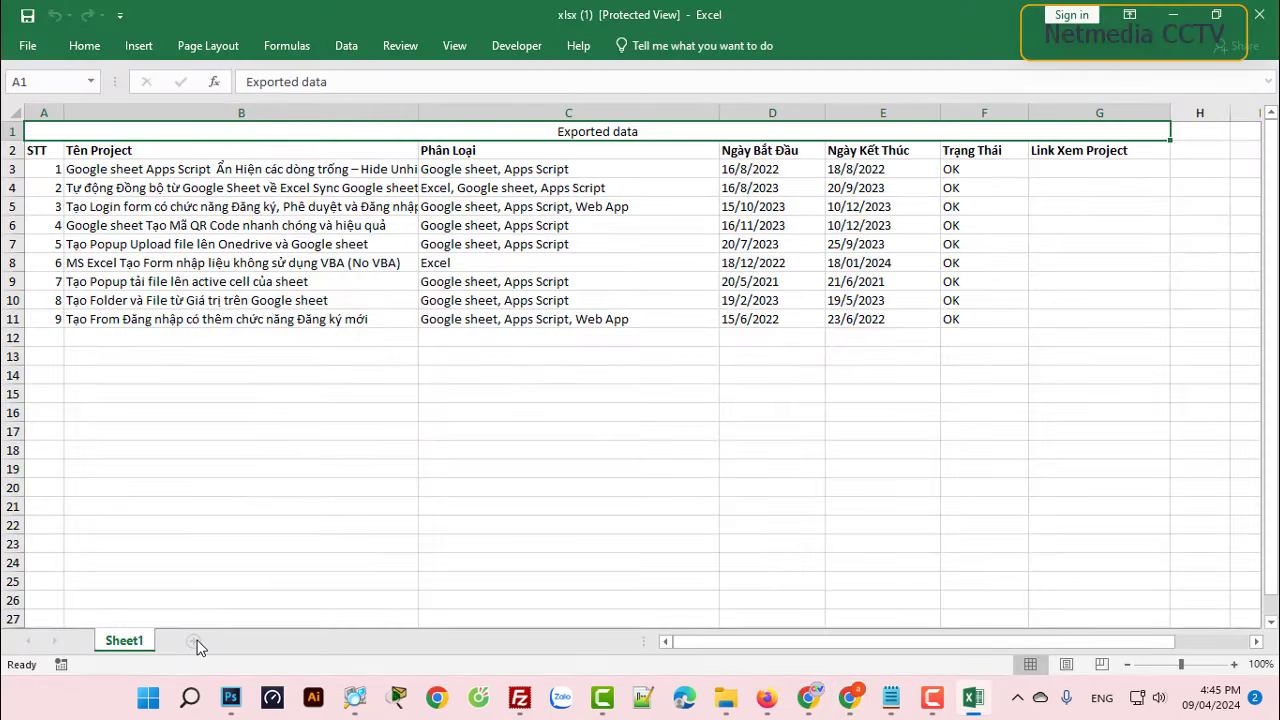
left_click(28, 45)
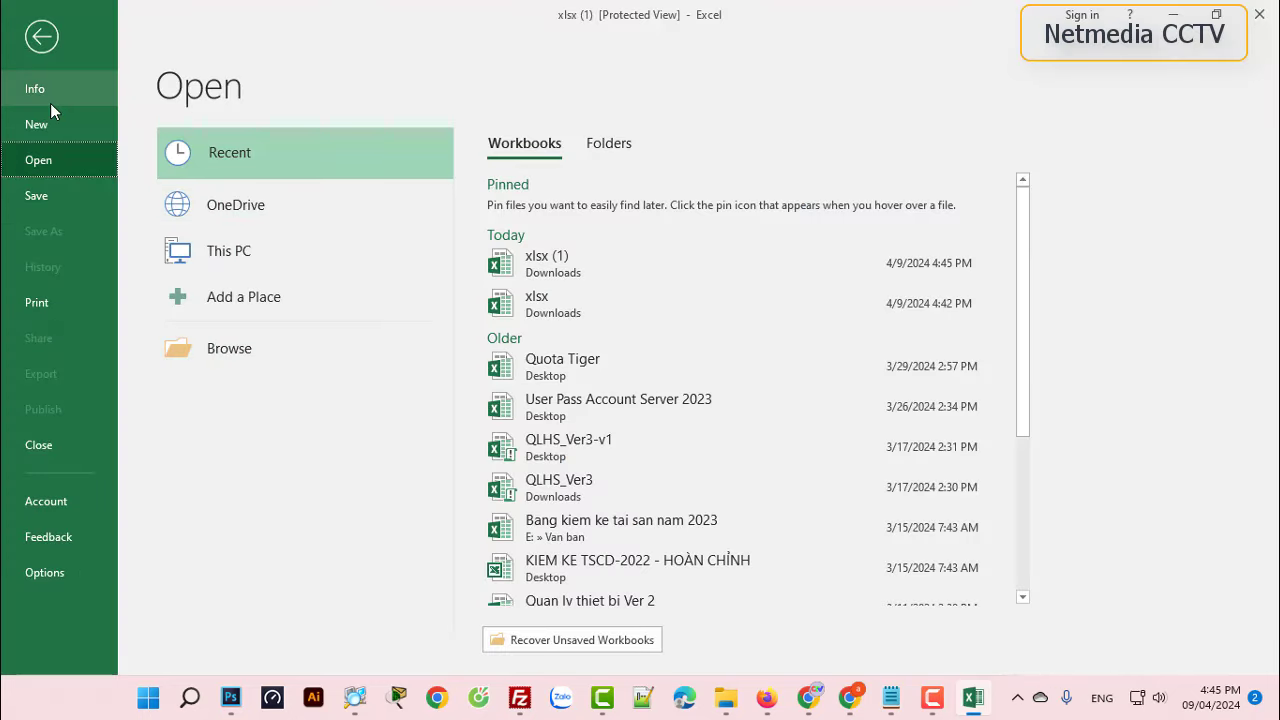
key("ctrl+n")
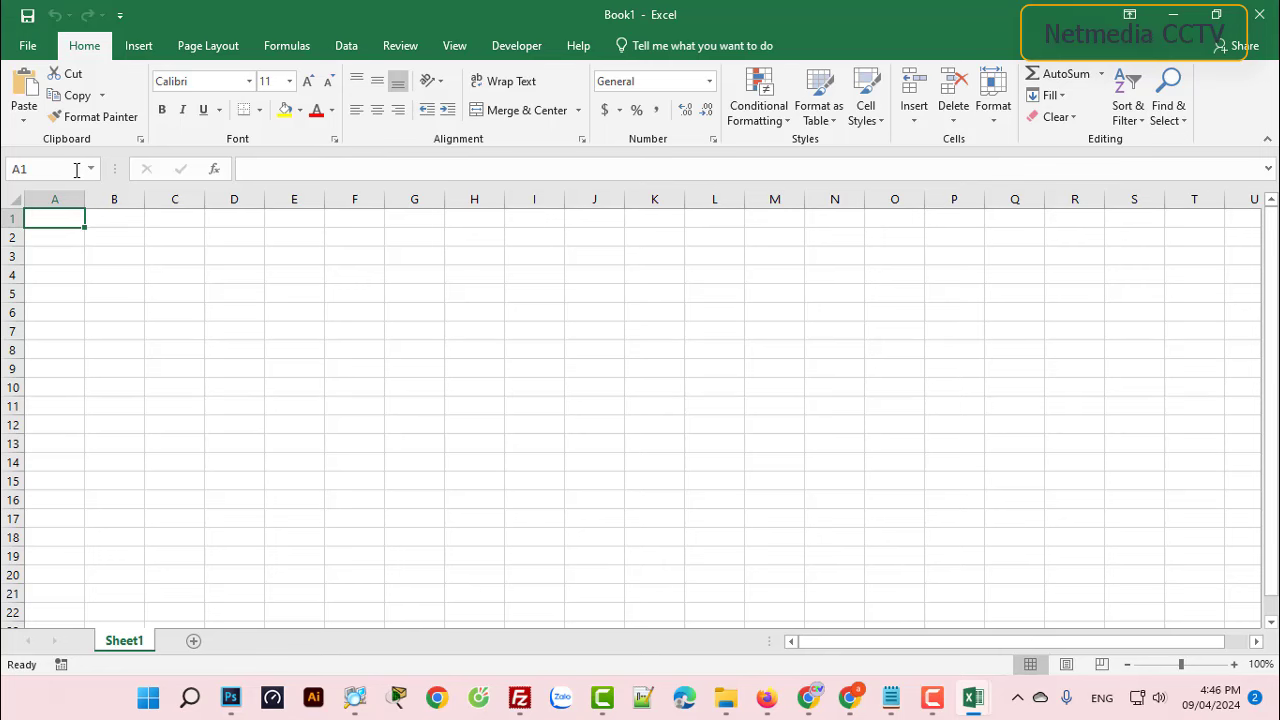
key("ctrl+v")
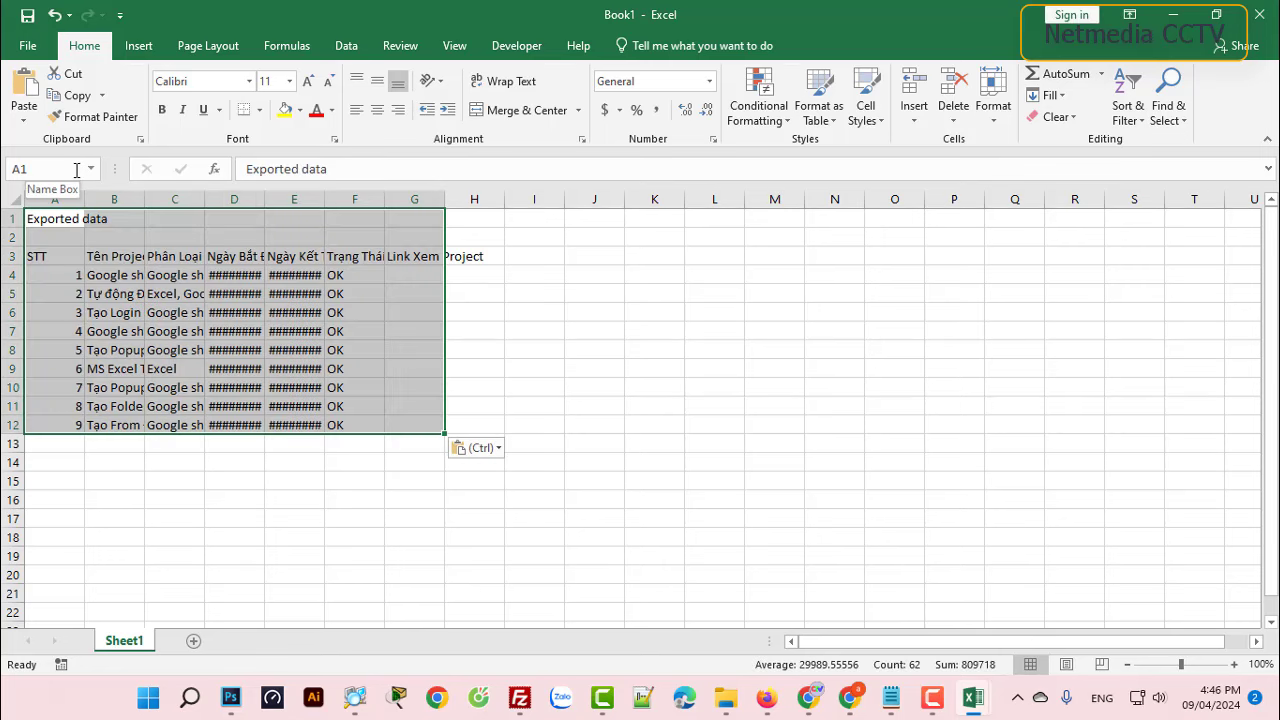
left_click(103, 517)
left_click(1180, 17)
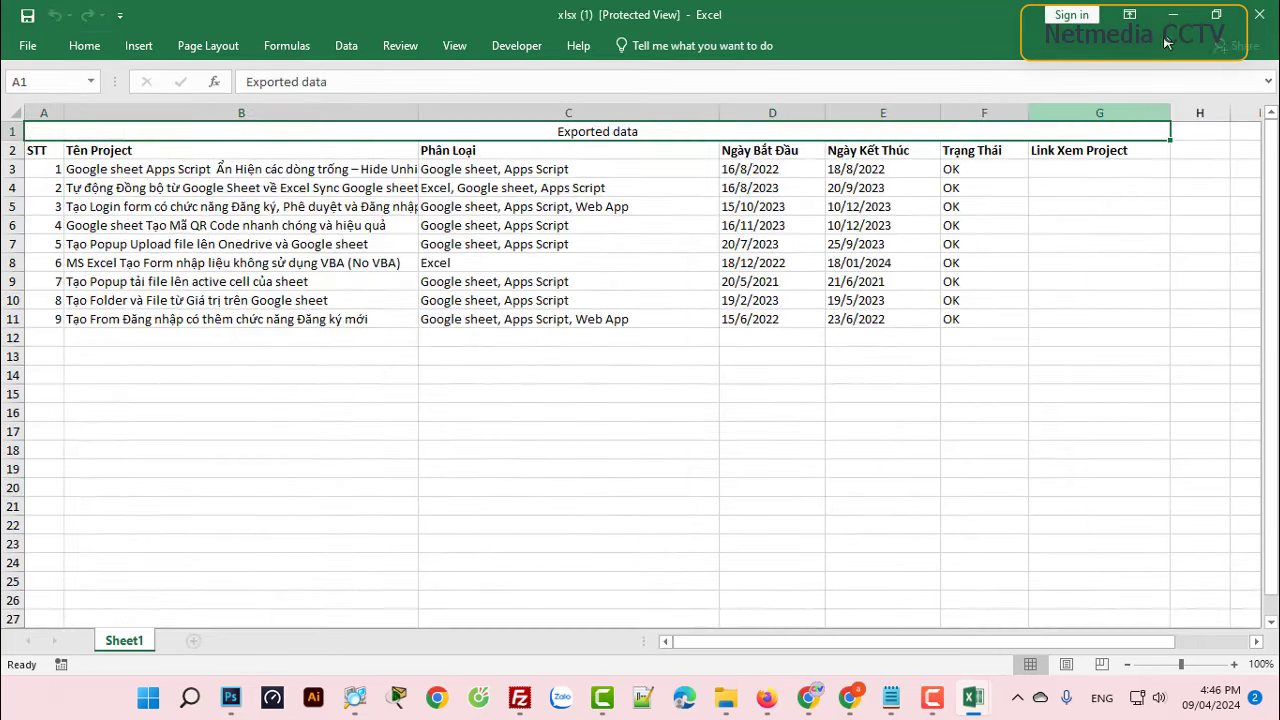
left_click(1172, 16)
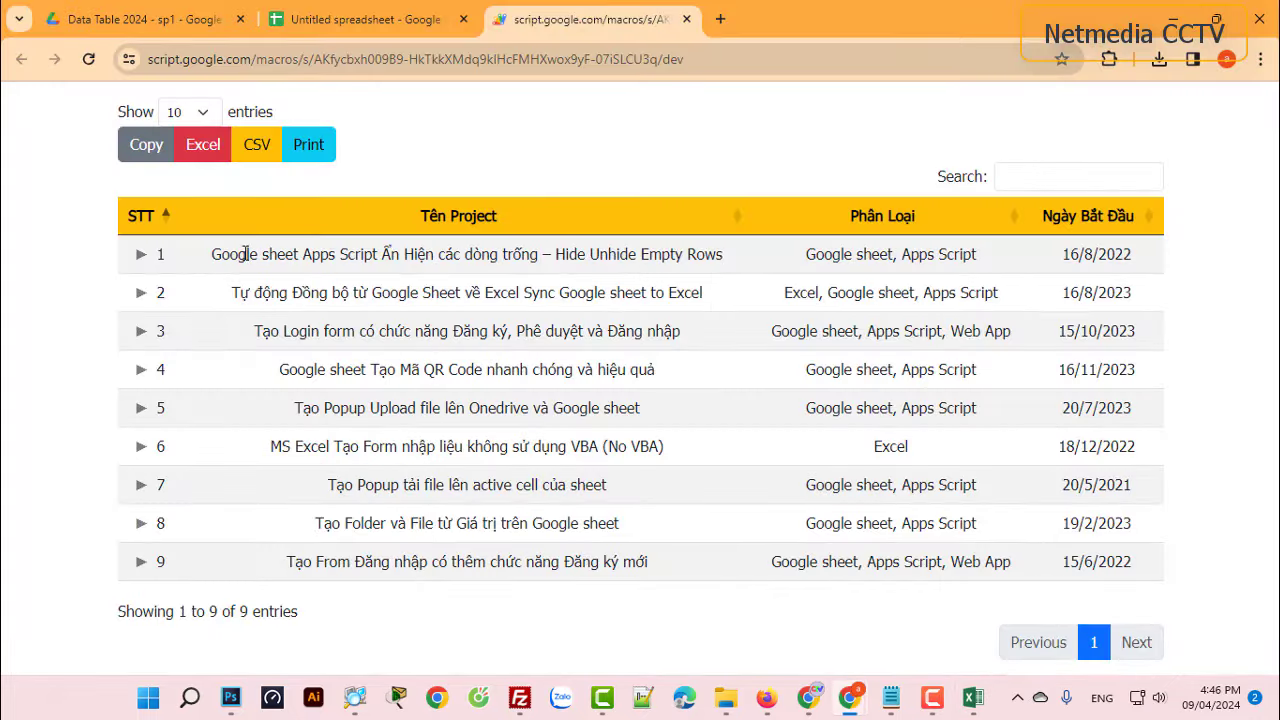
left_click(309, 146)
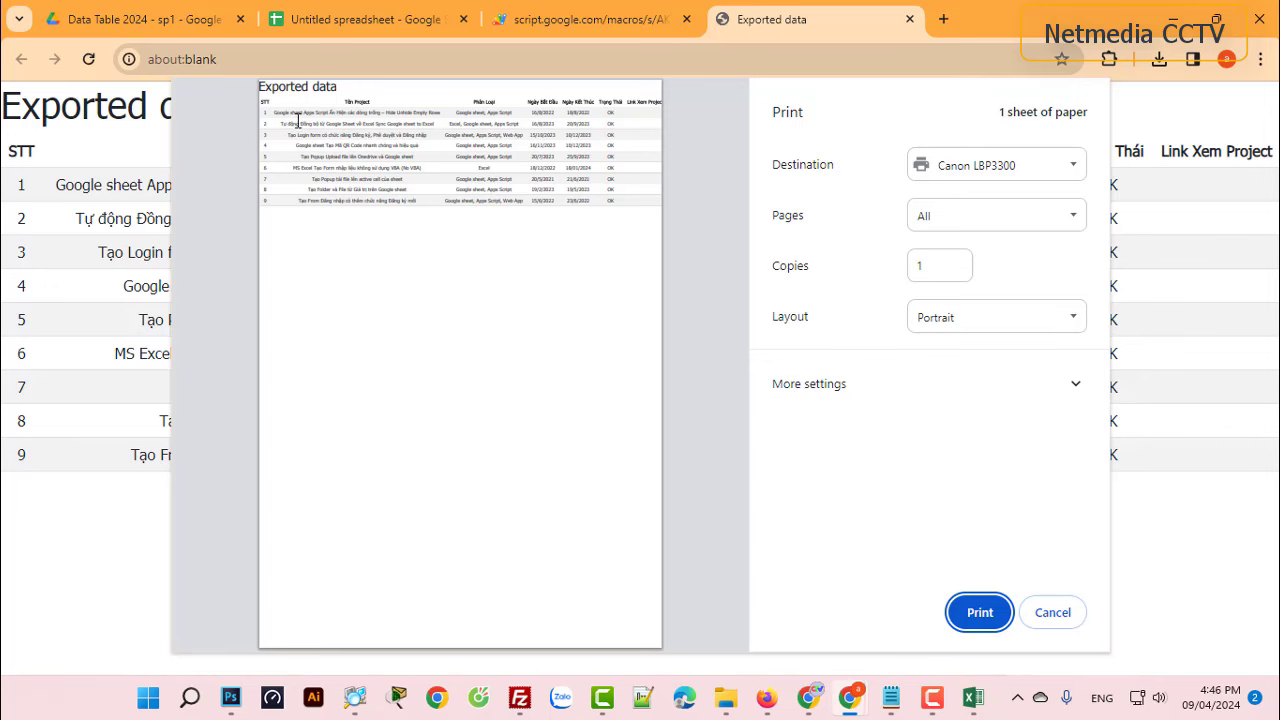
left_click(1026, 609)
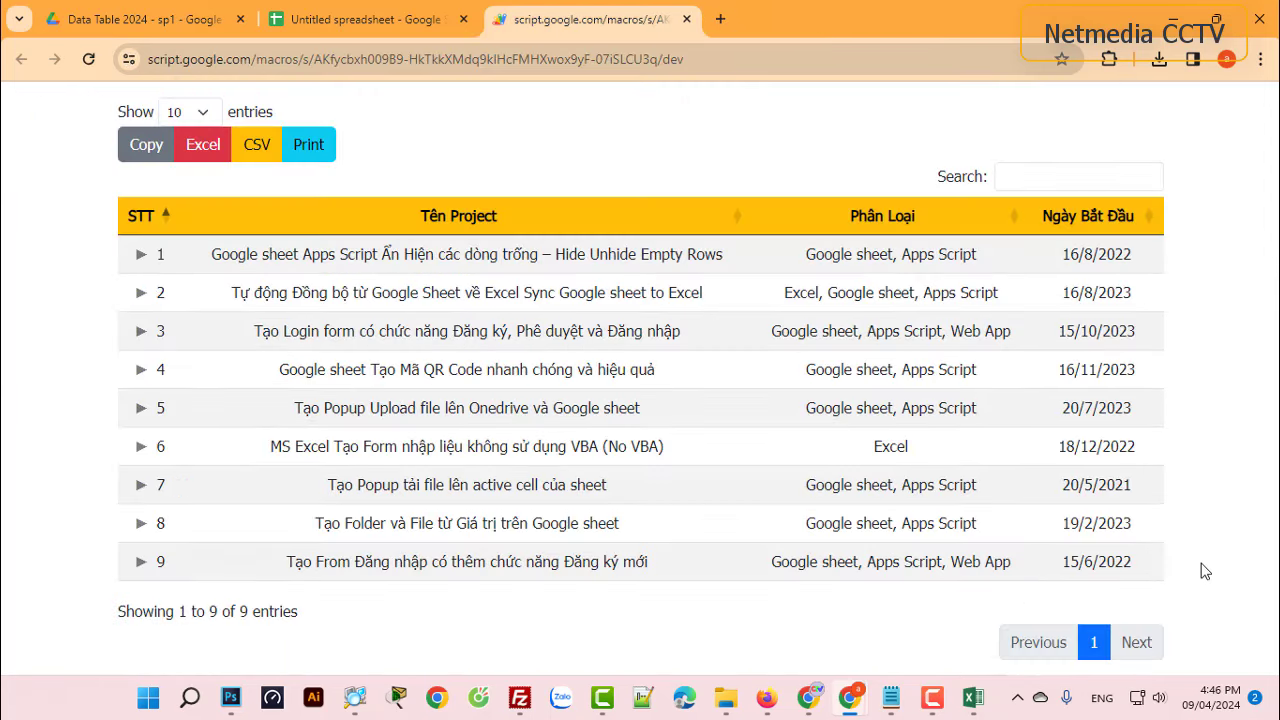
left_click(1043, 177)
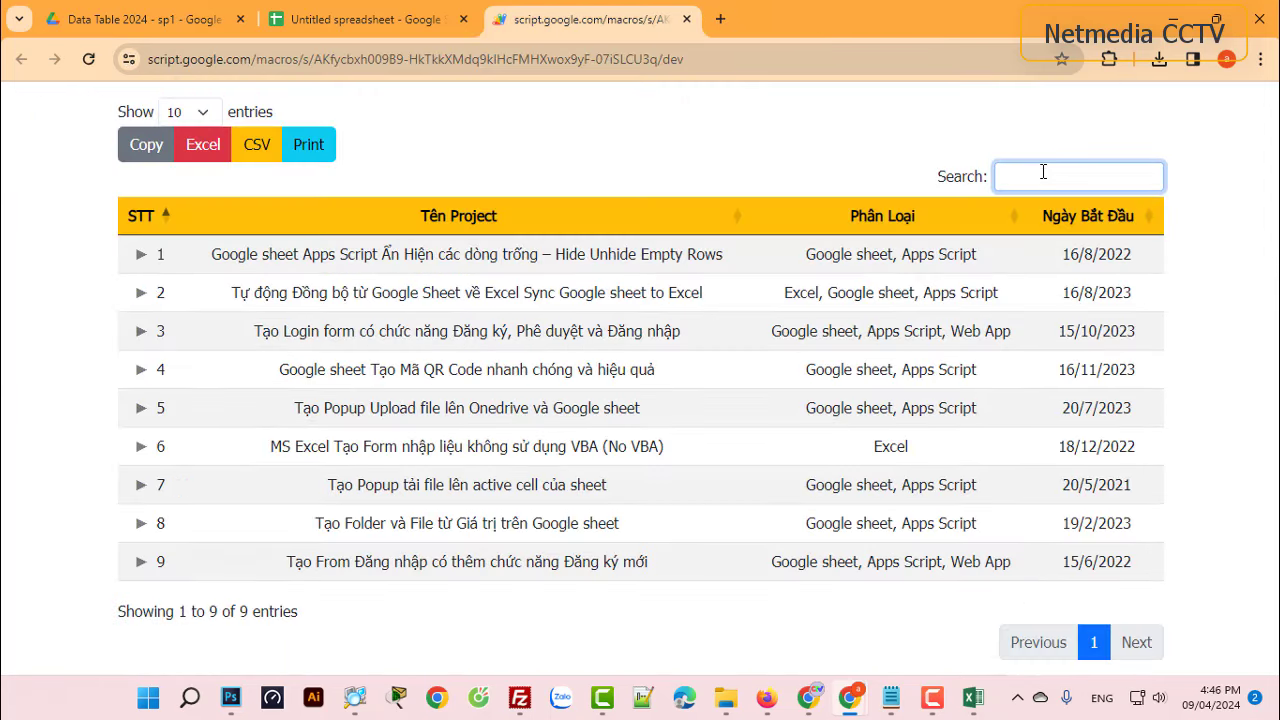
type("tao lo")
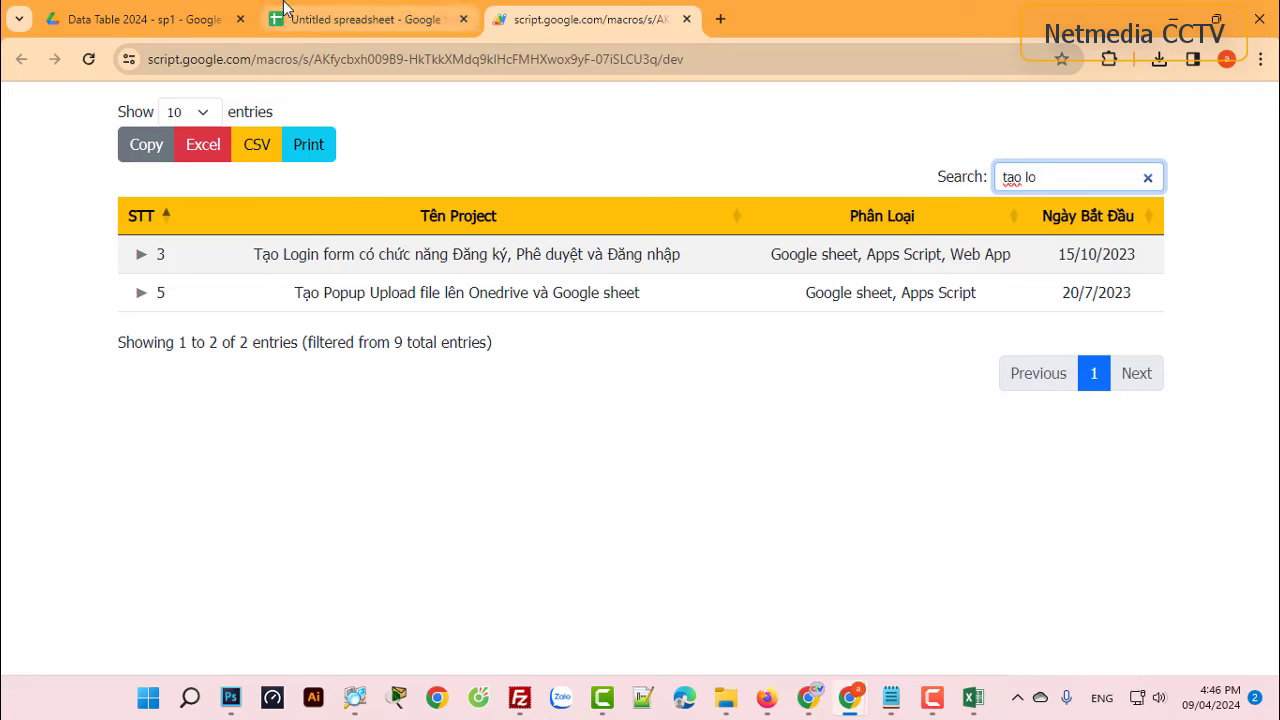
left_click(205, 113)
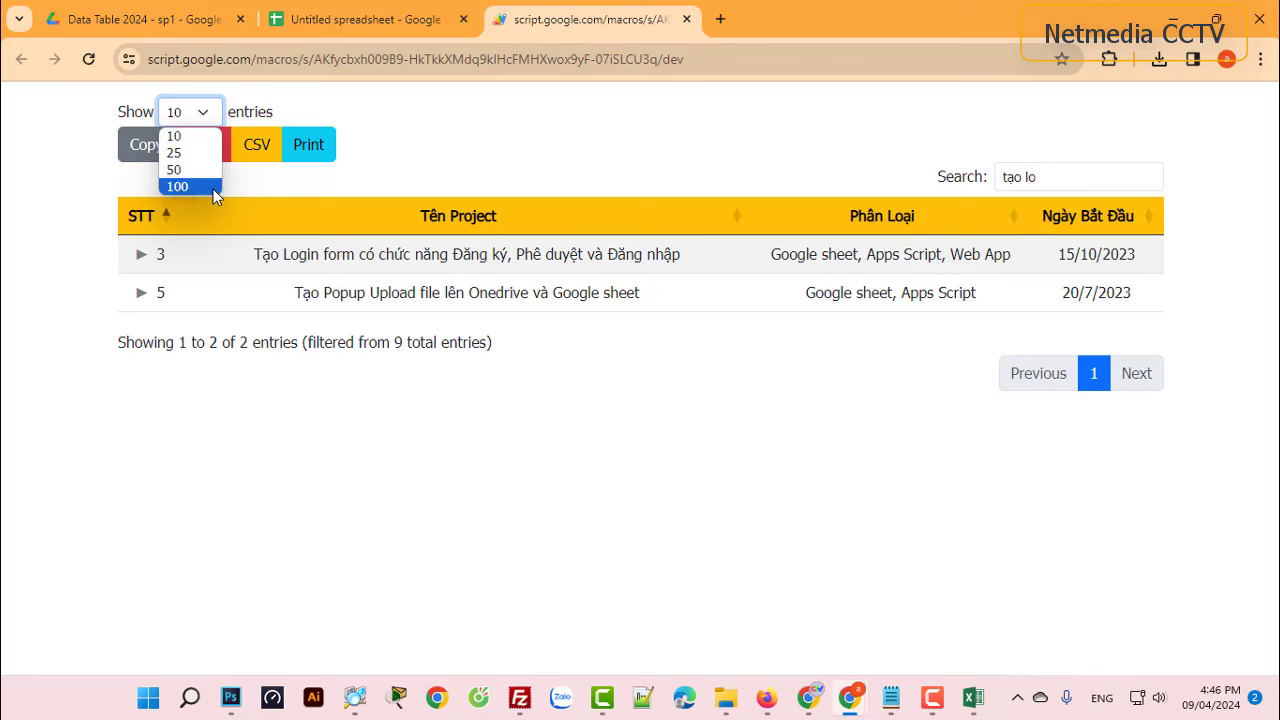
left_click(525, 470)
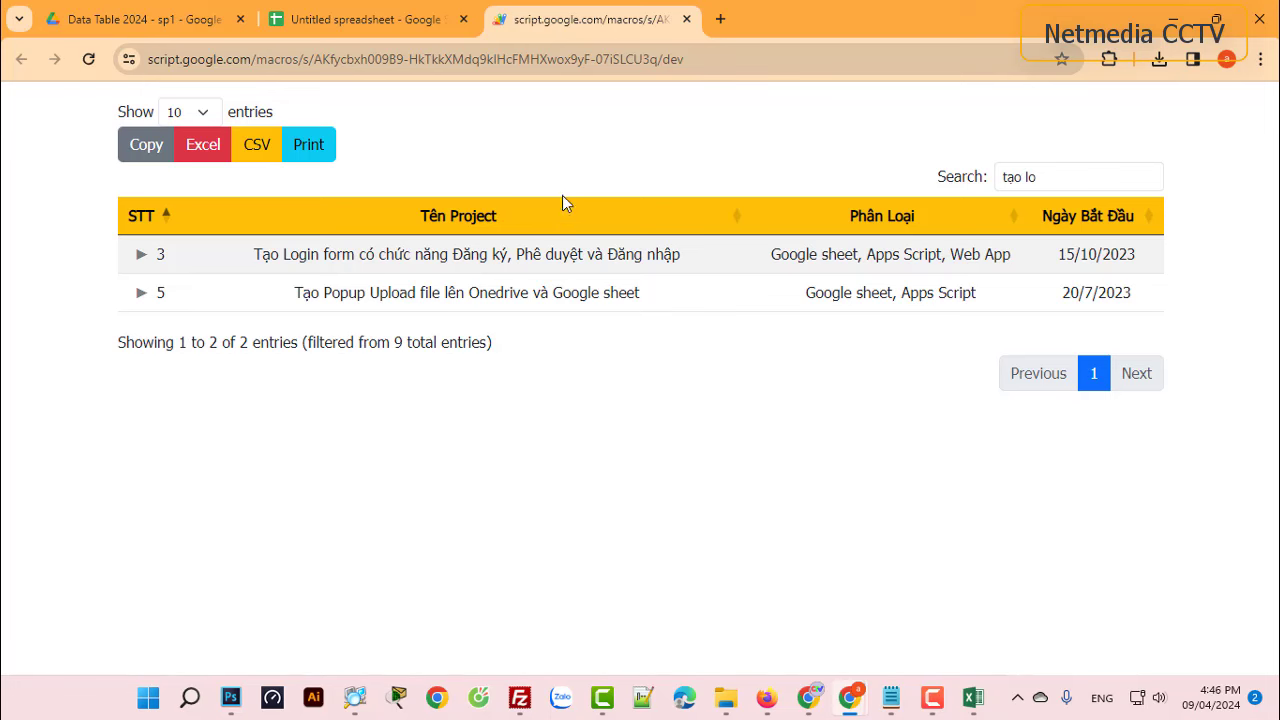
mouse_move(1078, 177)
left_click(1148, 178)
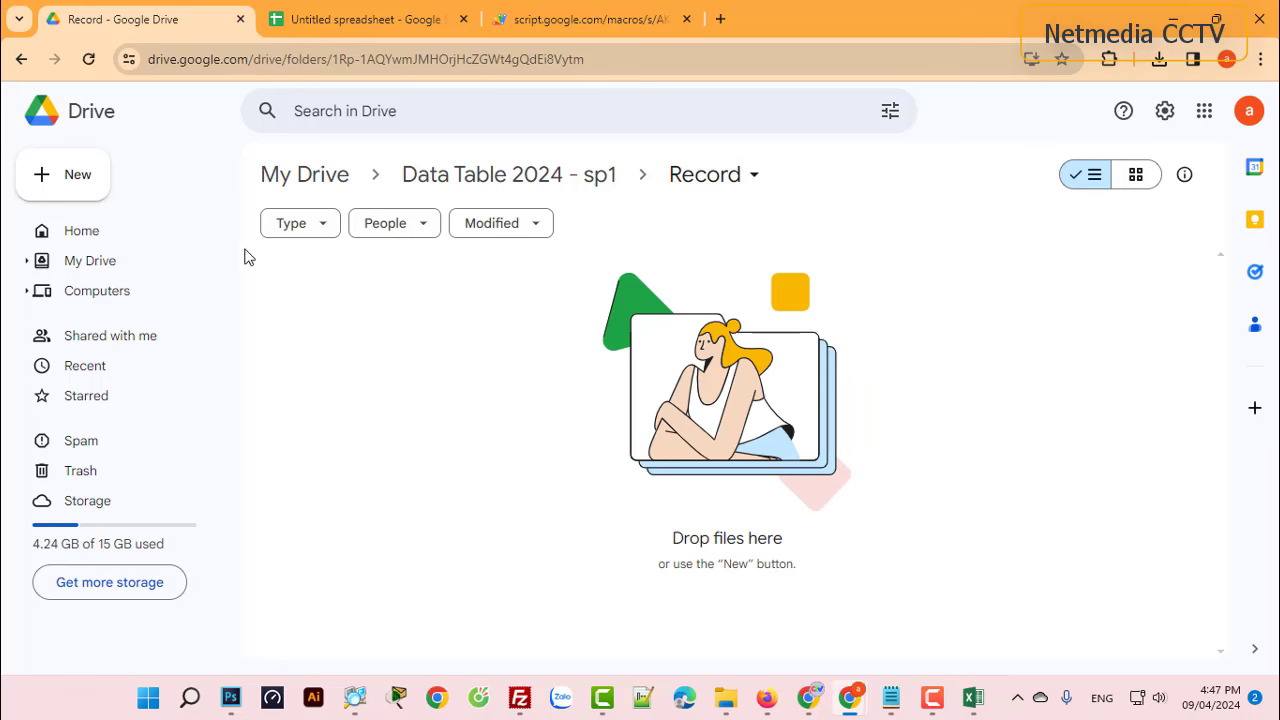
Create a blank spreadsheet titled 'Table data ver 1-2024'
left_click(55, 180)
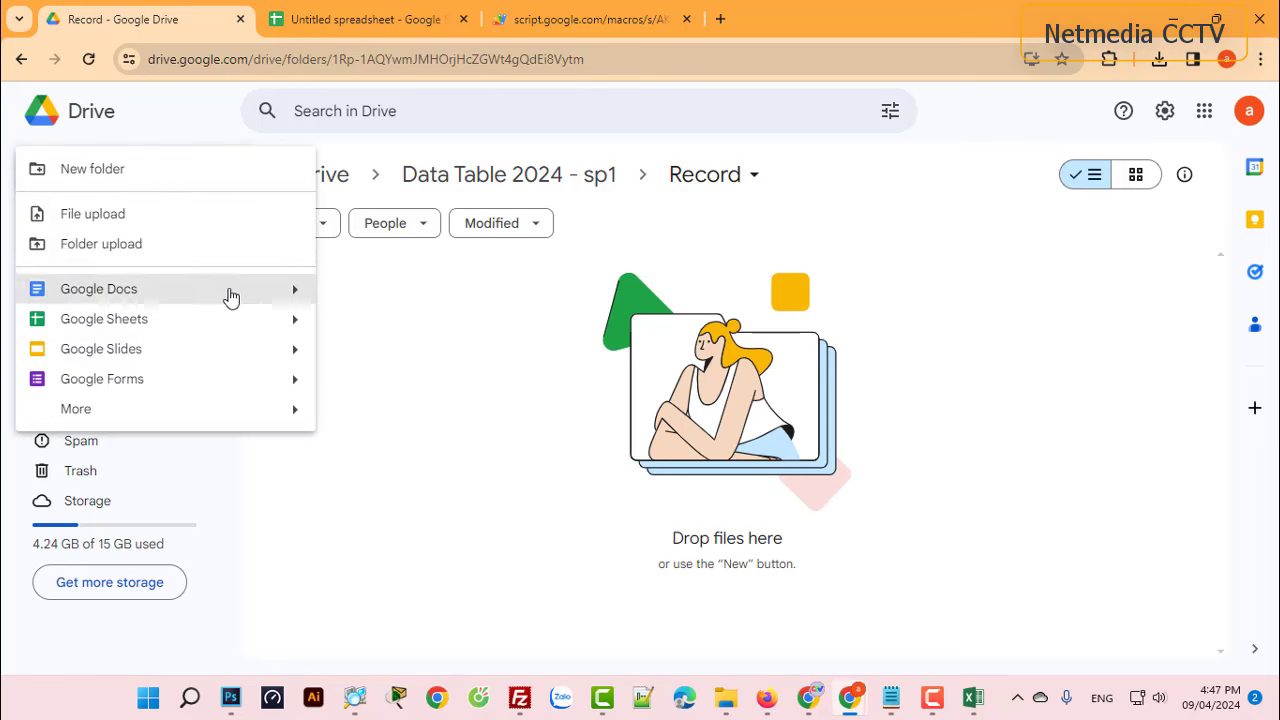
left_click(294, 326)
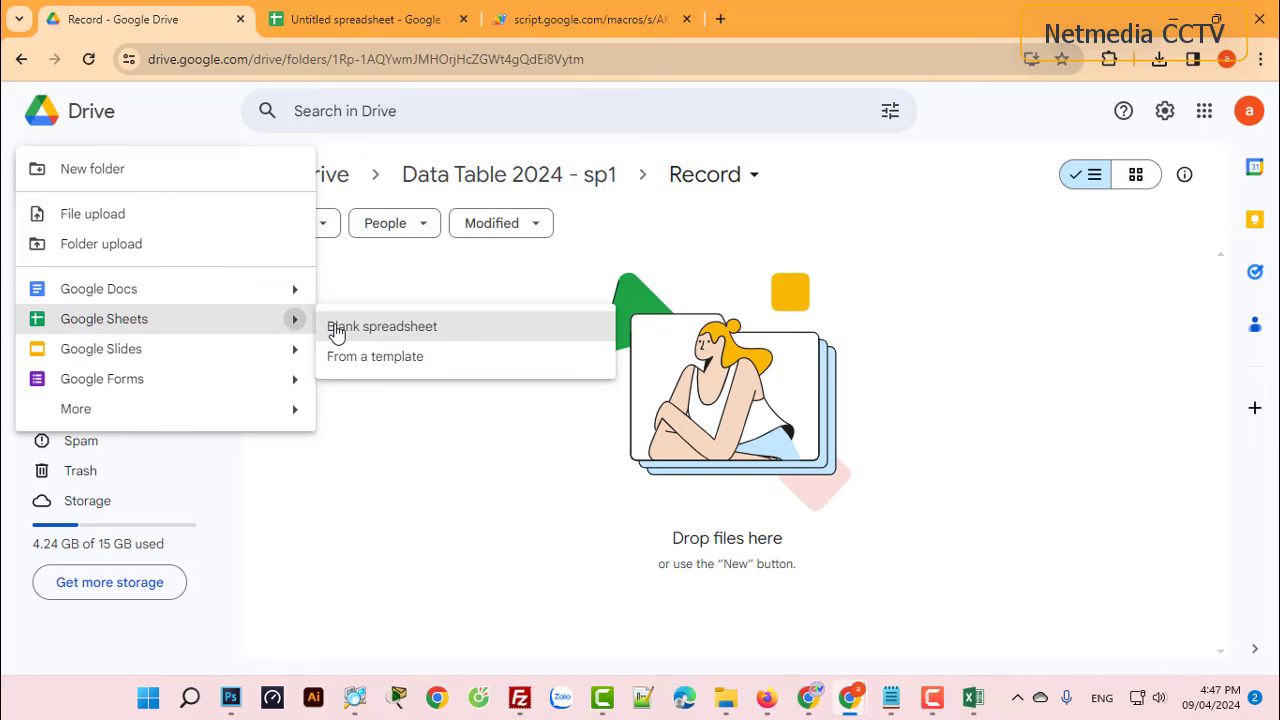
left_click(336, 328)
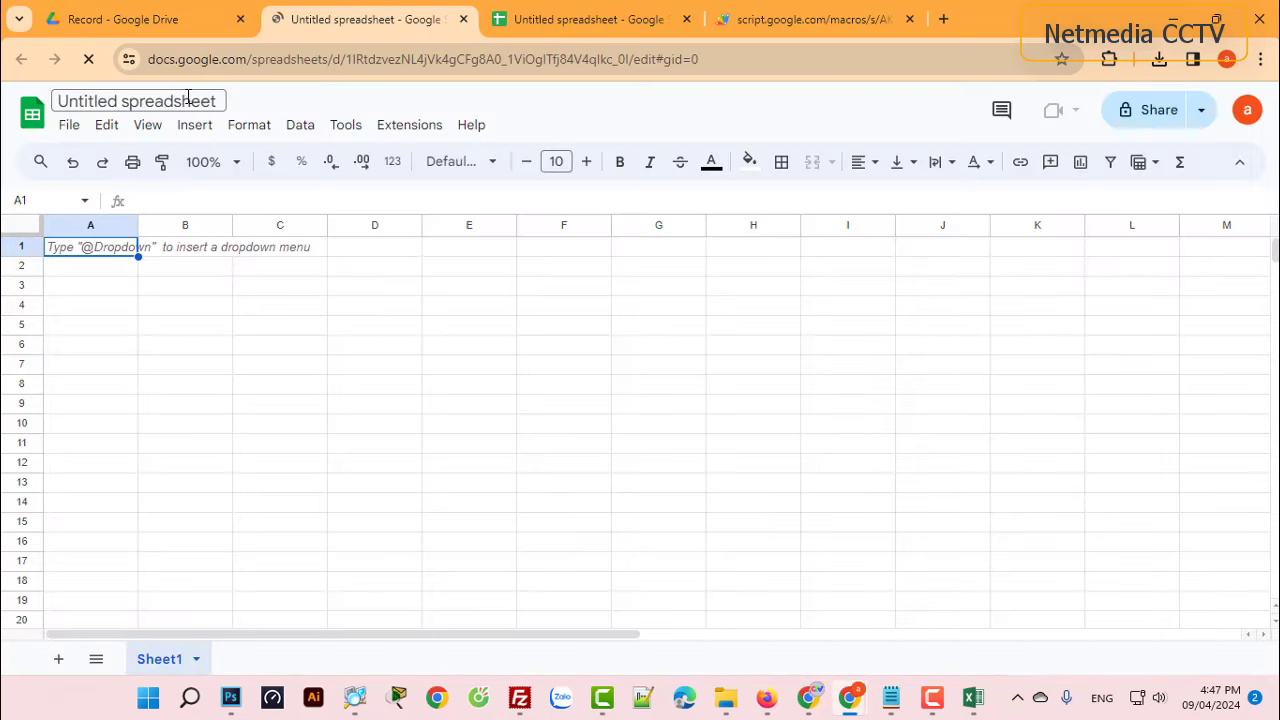
left_click(210, 100)
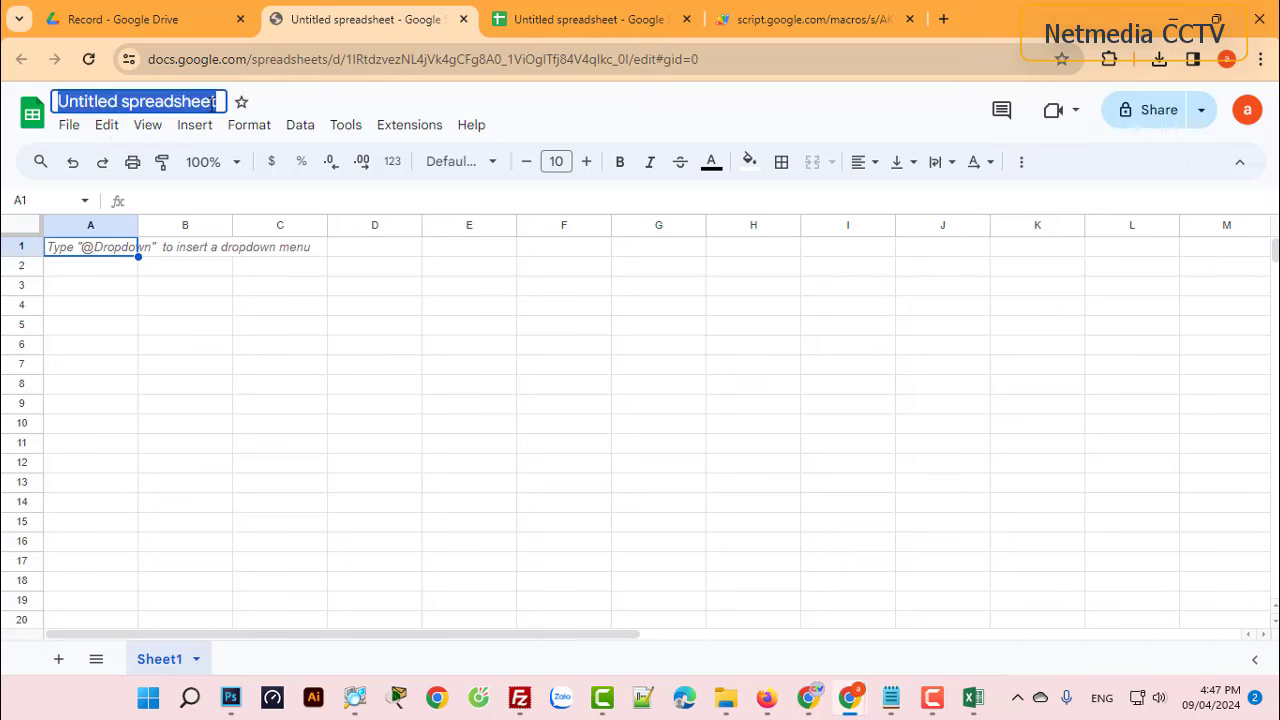
type("T")
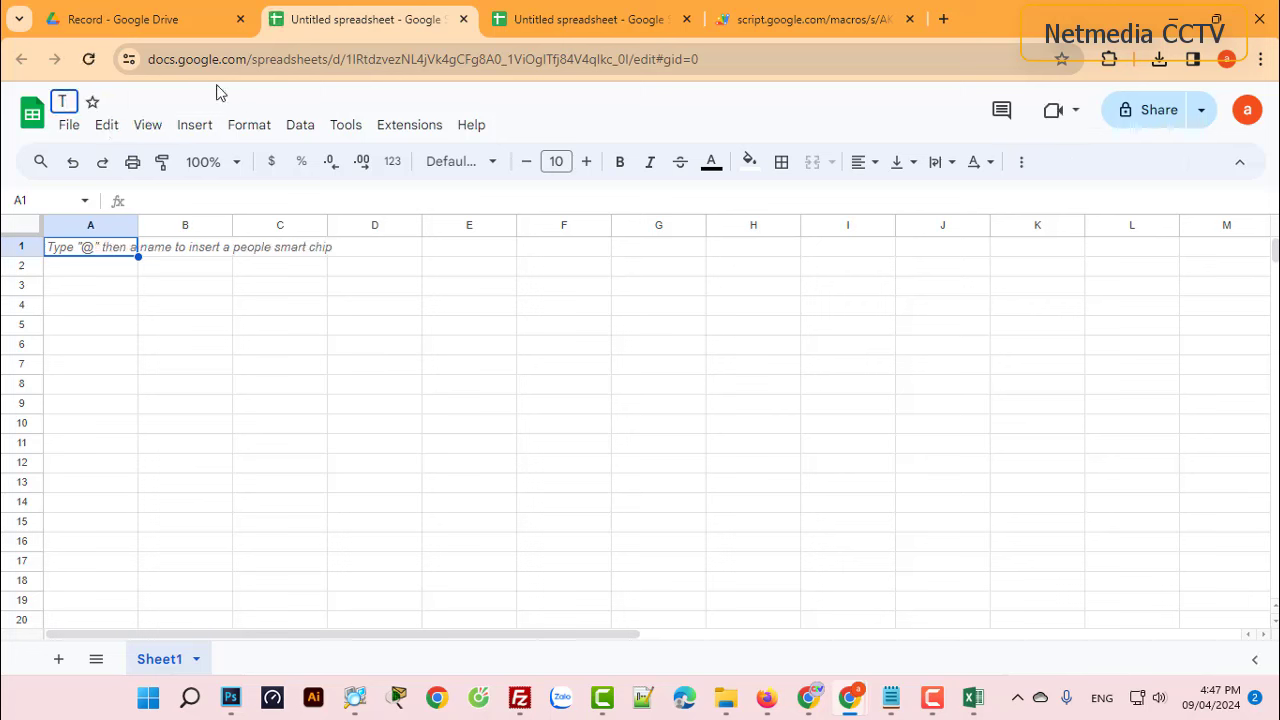
type("able data vèr 1-2024")
key("Return")
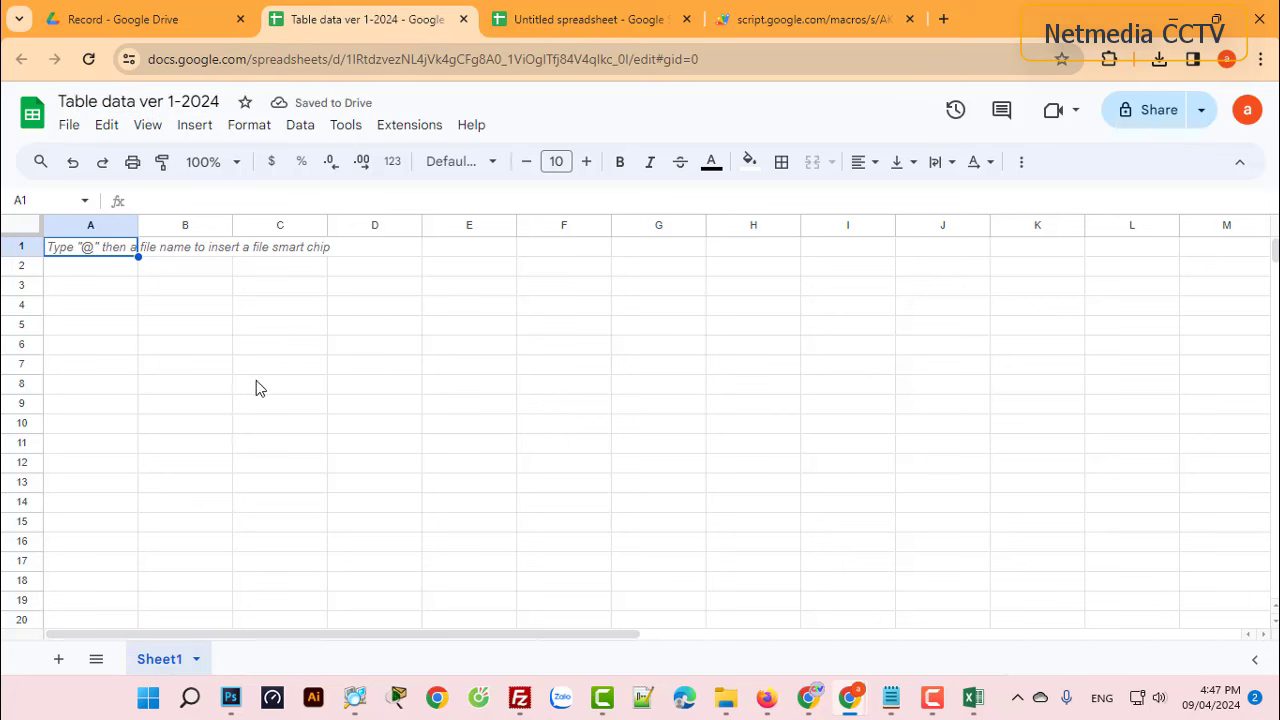
Rename the Sheet1 tab to 'Data'
double_click(160, 659)
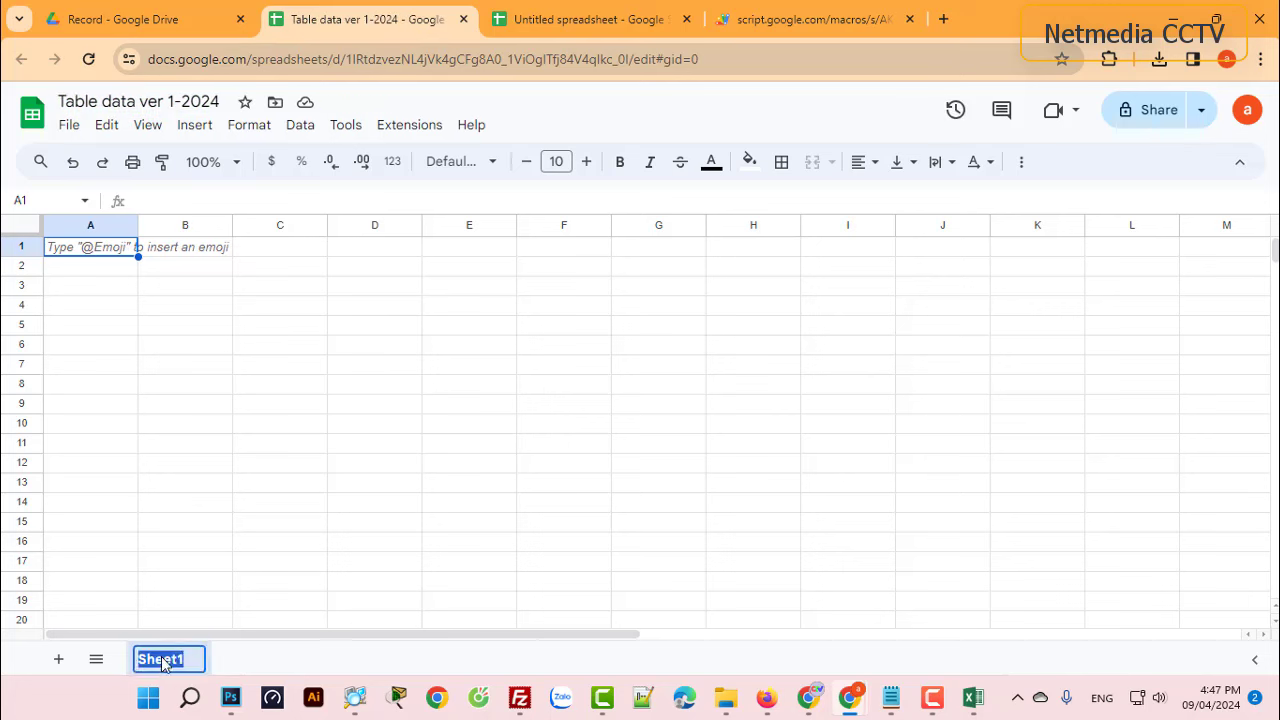
type("Data")
key("Return")
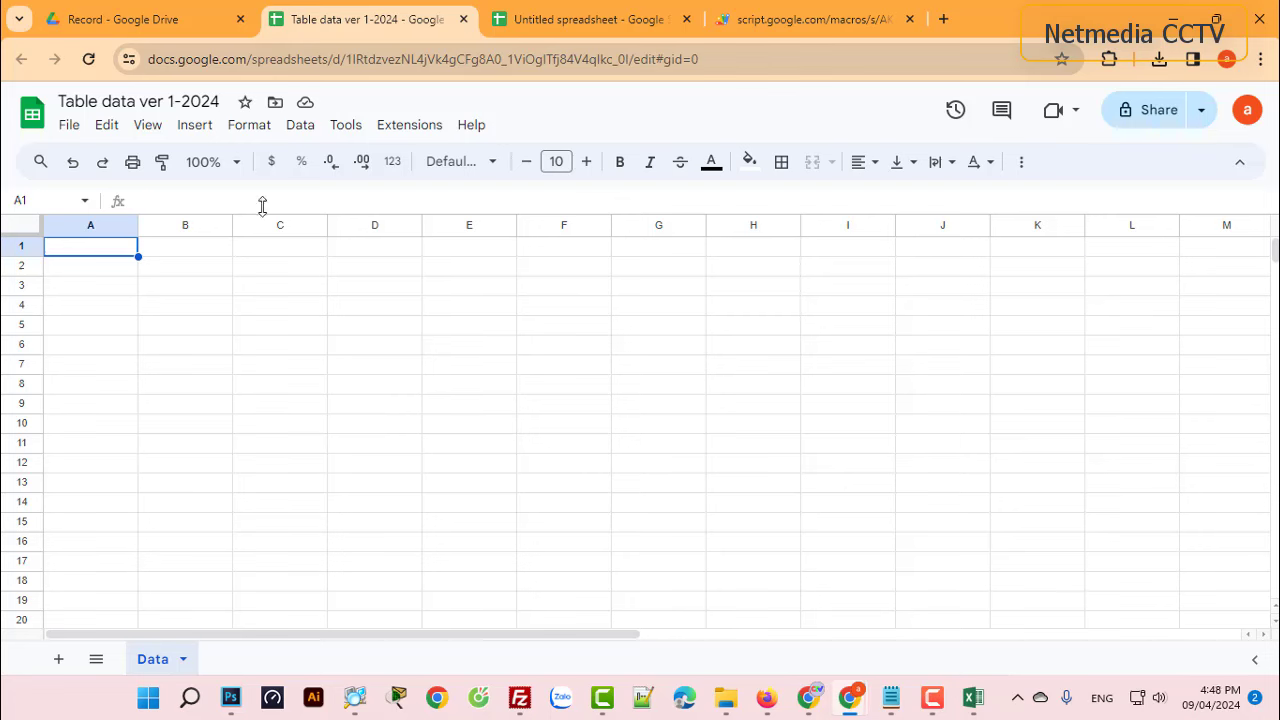
Paste the project table into A1, widen the Link Xem Project column, and launch Extensions > Apps Script
key("ctrl+v")
left_click(469, 482)
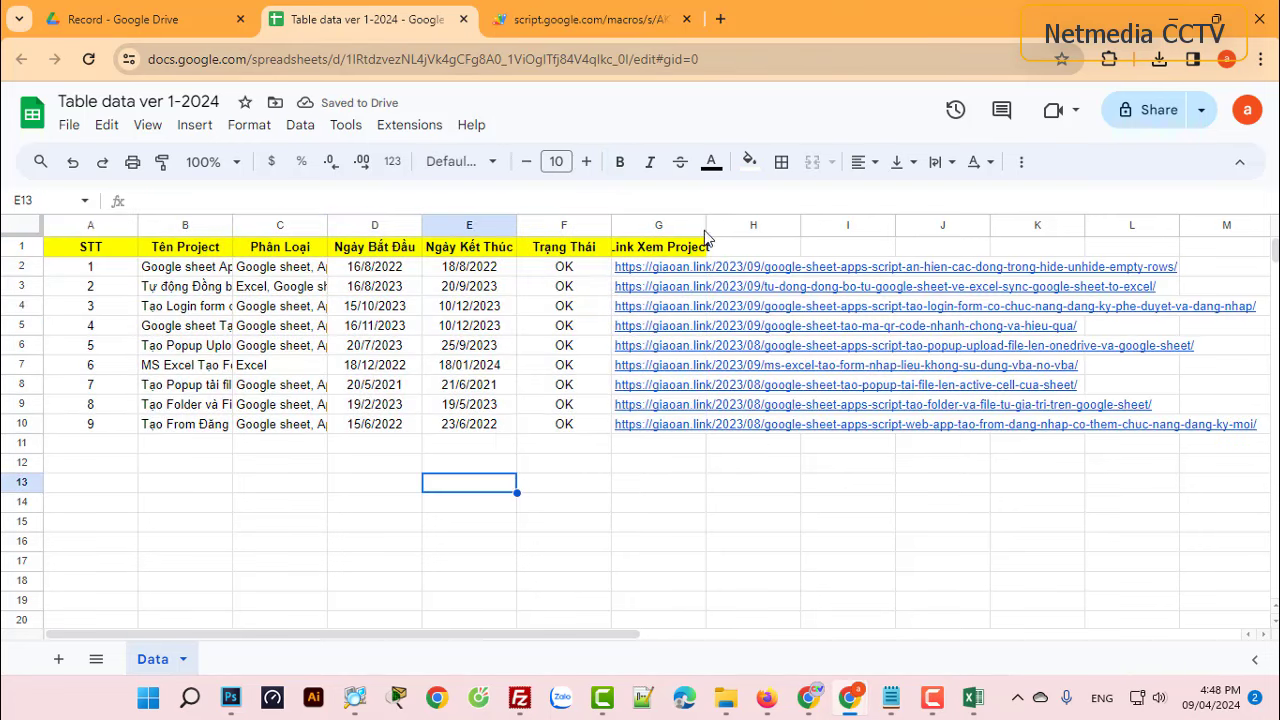
left_click_drag(706, 225, 795, 225)
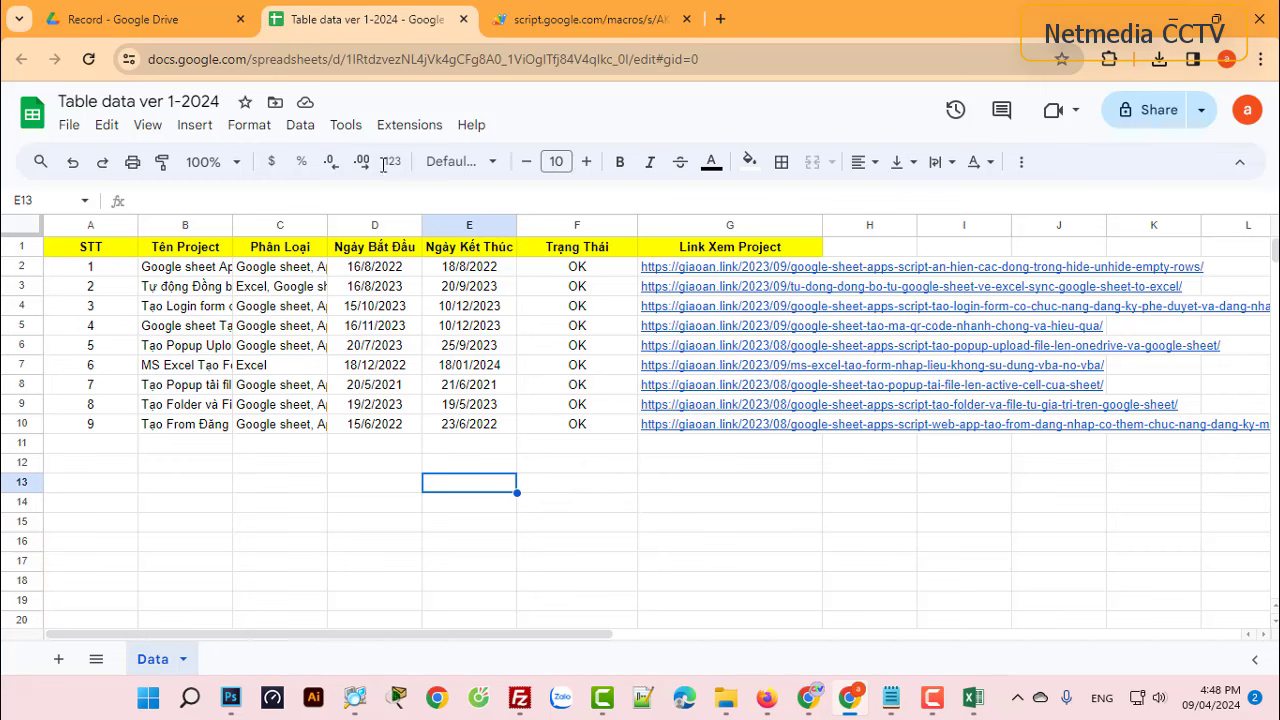
left_click(409, 127)
left_click(420, 220)
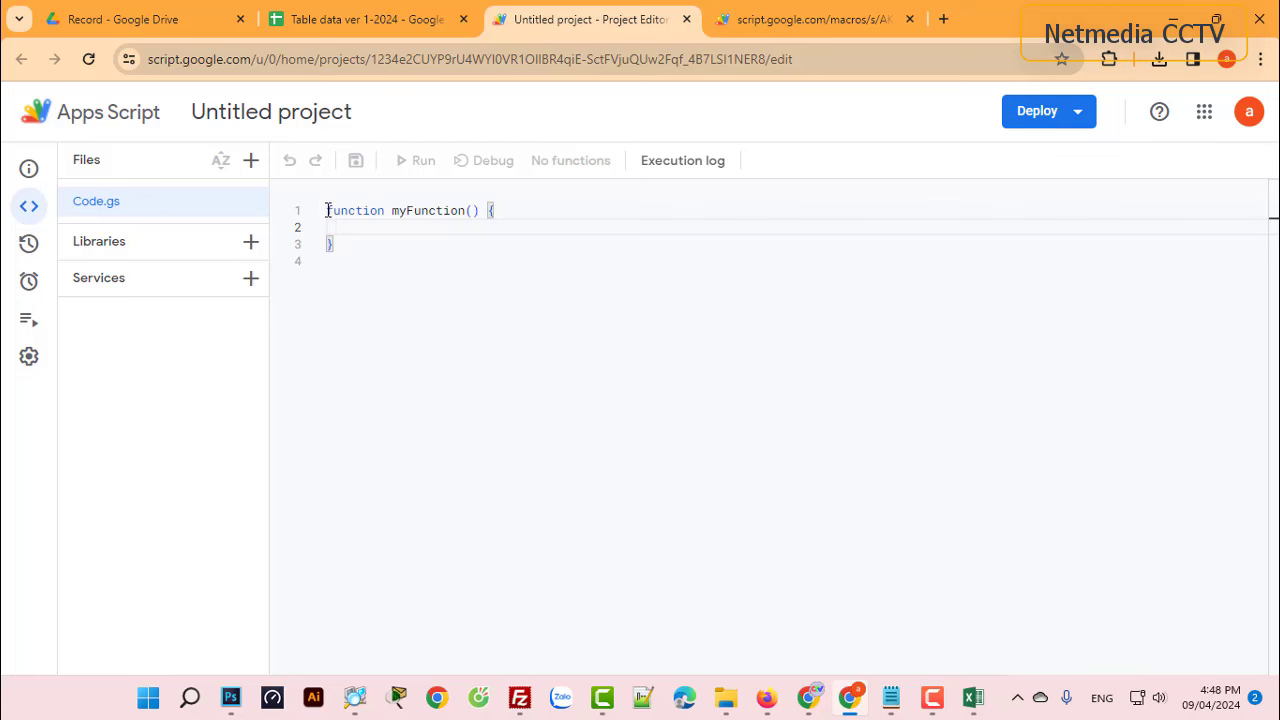
Replace Code.gs's starter function with the pasted doGet and getData code
left_click(327, 211)
left_click(333, 243, "shift")
key("BackSpace")
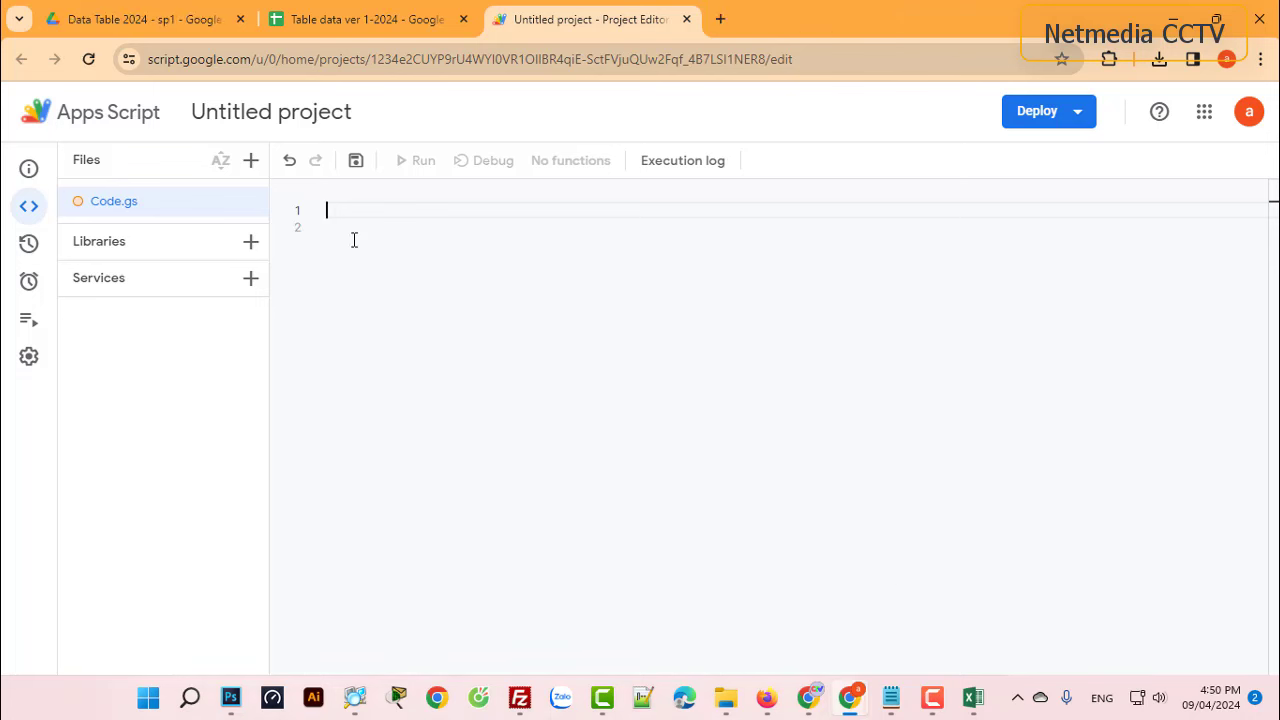
type("function doGet() { return HtmlService.createTemplateFromFile('index') .evaluate() .addMetaTag('viewport', 'width=device-width, initial-scale=1') .setXFrameOptionsMode(HtmlService.XFrameOptionsMode.ALLOWALL) }  function getData(){   let ss = SpreadsheetApp.getActiveSpreadsheet().getSheetByName('Data')   let data = ss.getDataRange().getDisplayValues()   Logger.log(data)   let headers = data.shift()   Logger.log(headers)   return {data:data, headers:headers} }")
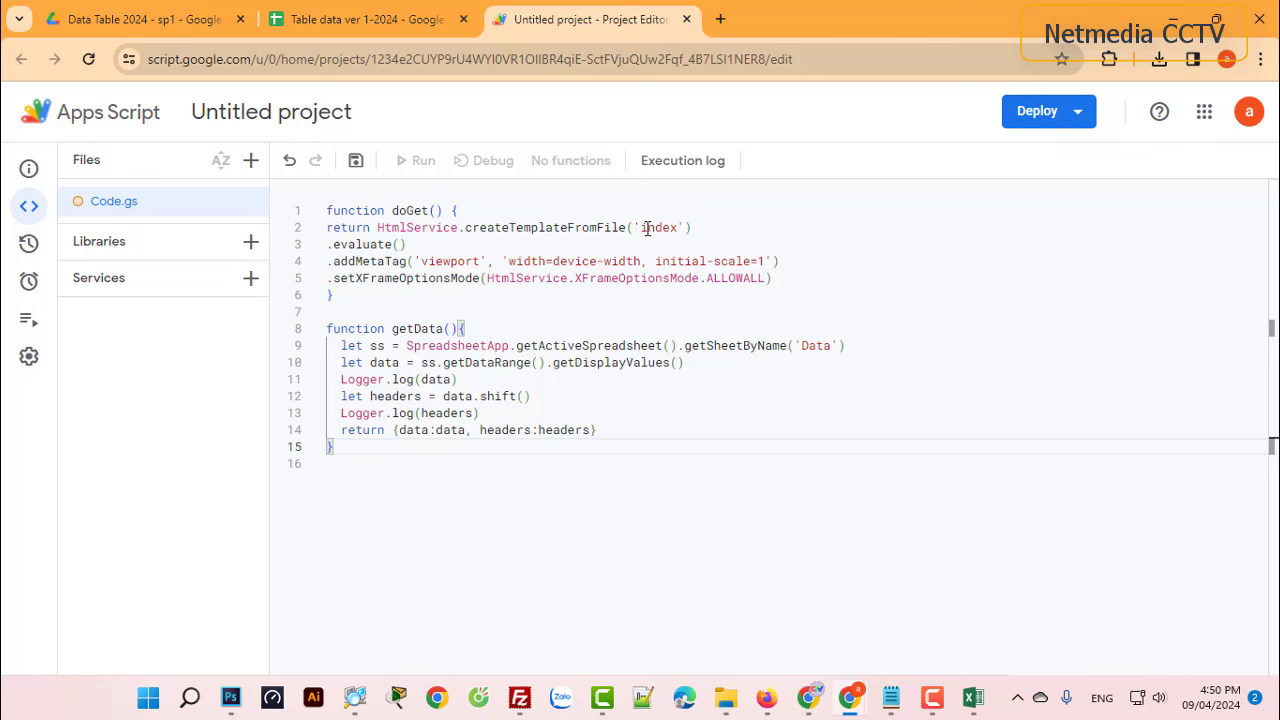
Copy the word 'index' from line 2 for use as the new file's name
left_click_drag(641, 227, 678, 227)
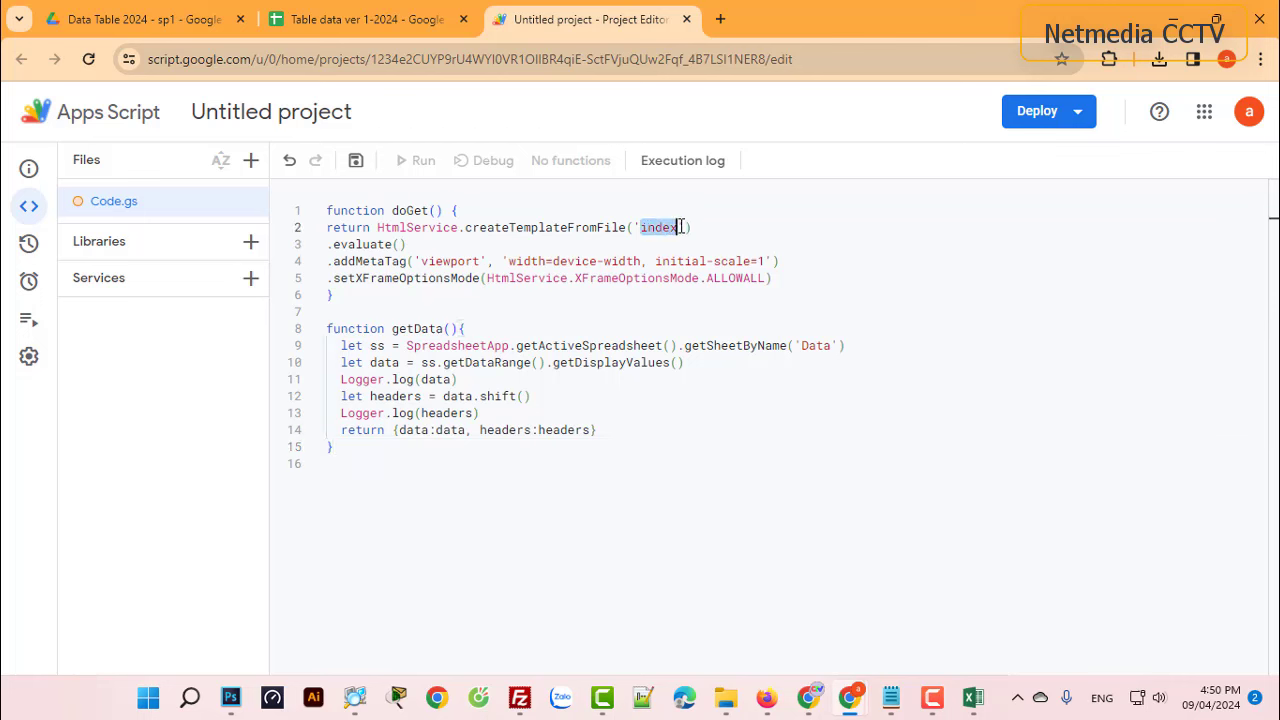
right_click(665, 228)
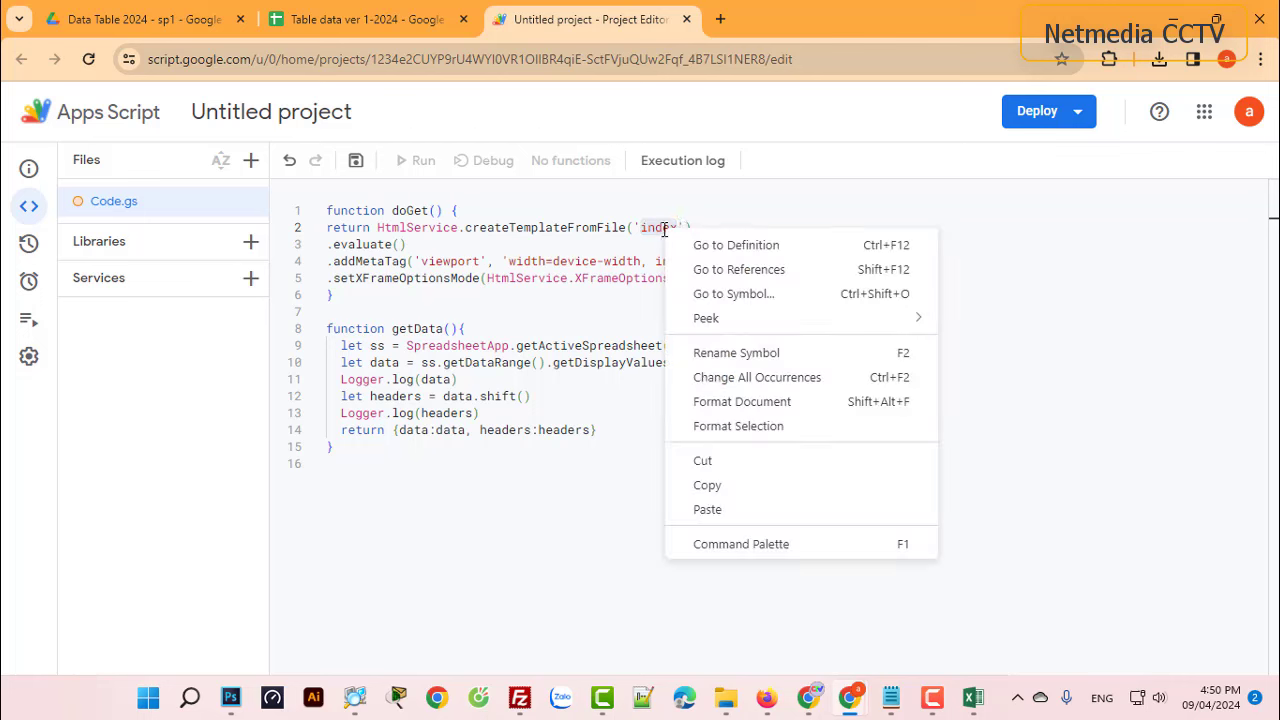
left_click(707, 485)
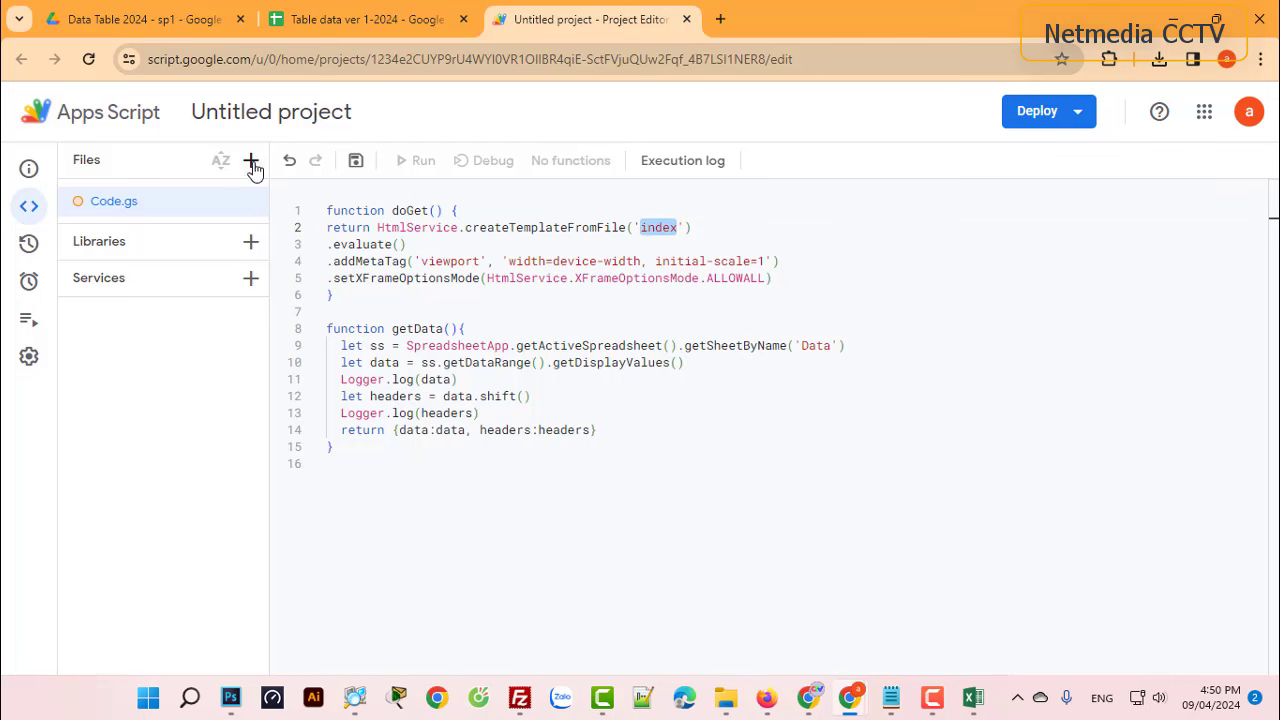
left_click(251, 160)
Add an HTML file named index and replace its template with the full DataTables page code
left_click(233, 258)
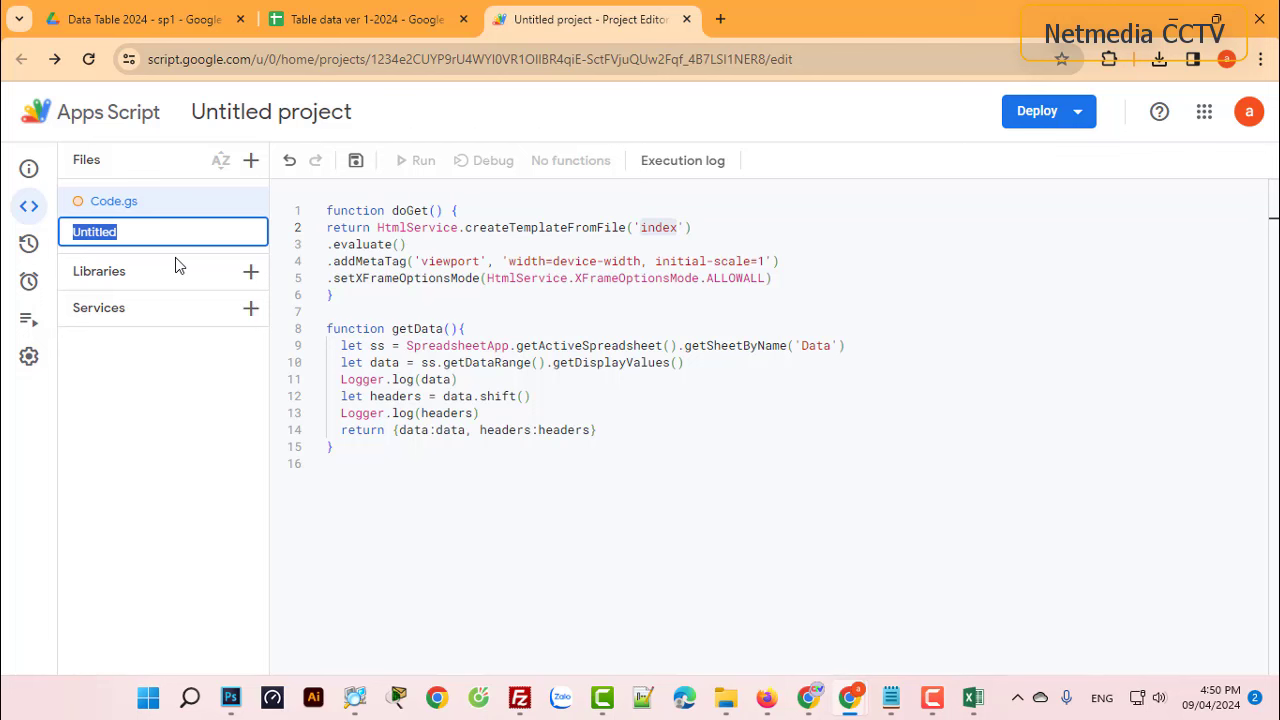
key("ctrl+v")
key("Return")
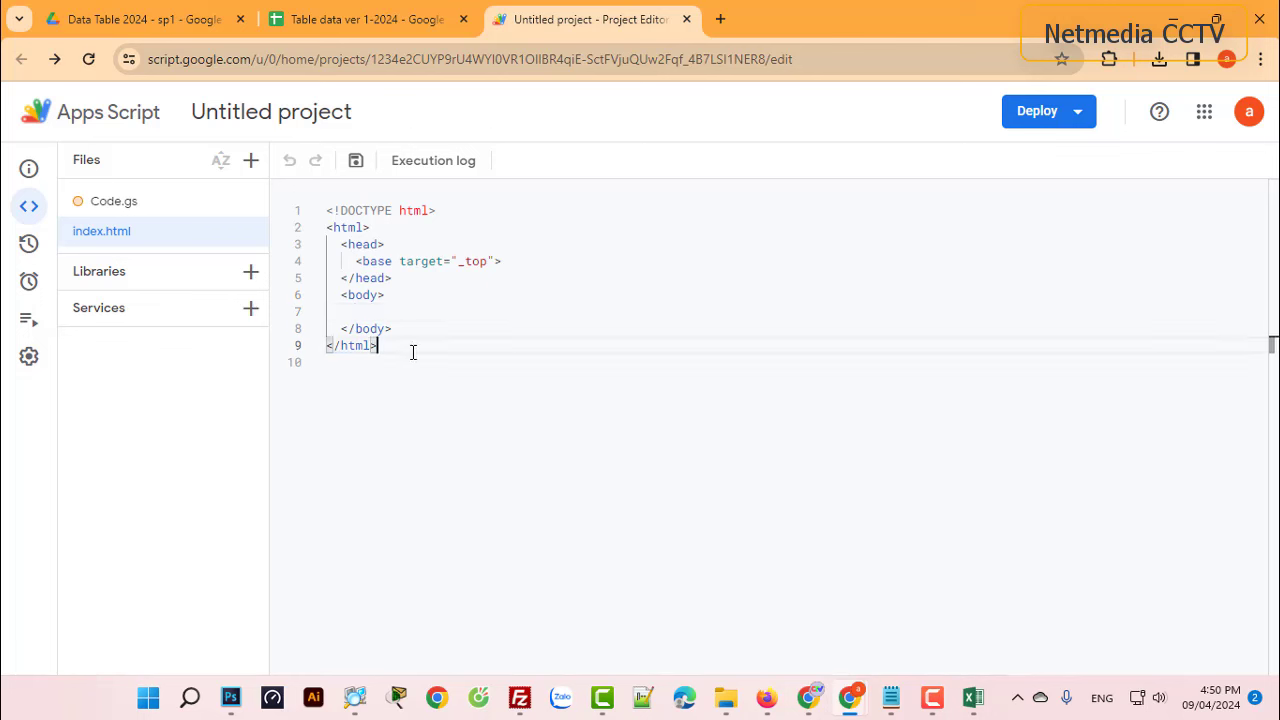
left_click_drag(414, 351, 285, 170)
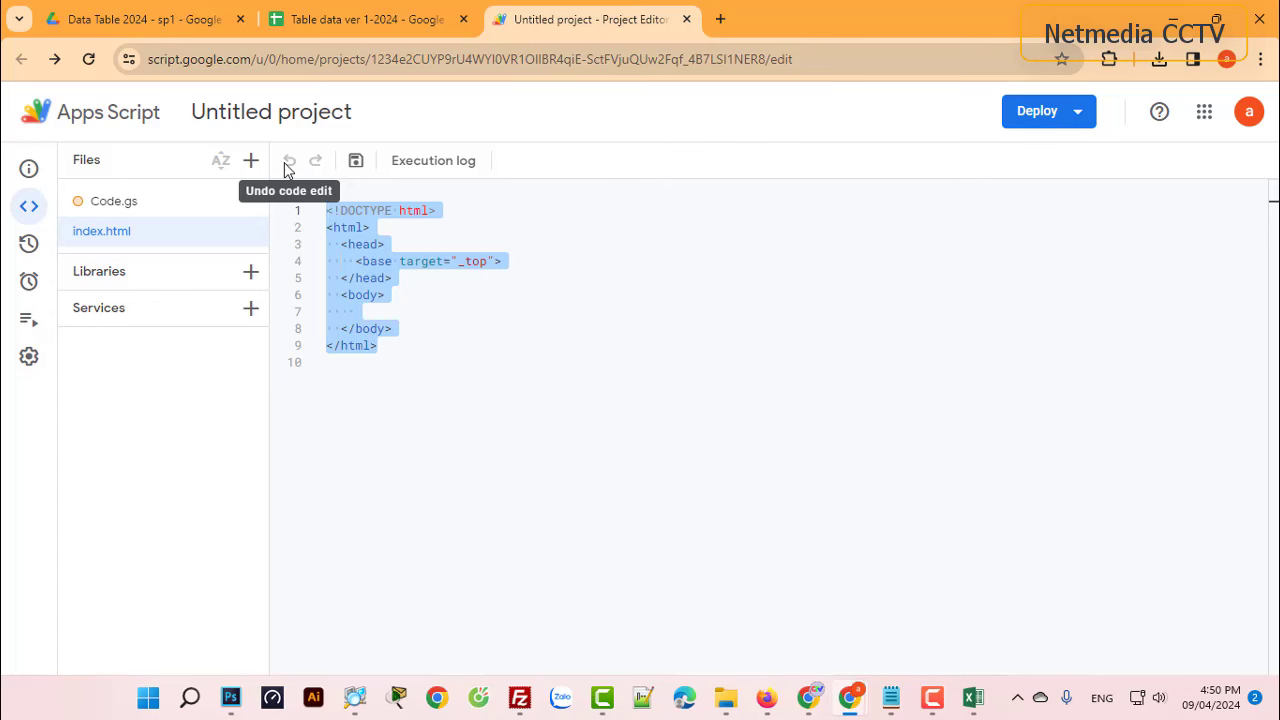
key("Delete")
key("ctrl+v")
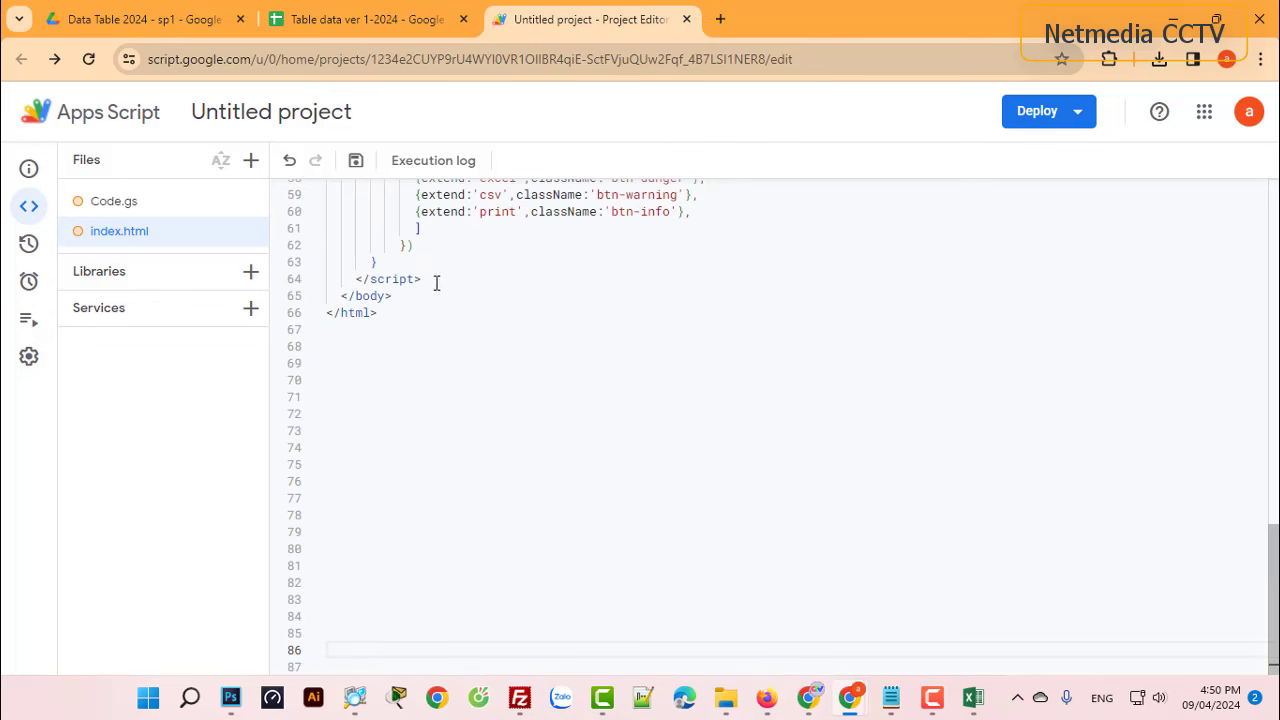
scroll(436, 283, "up", 10)
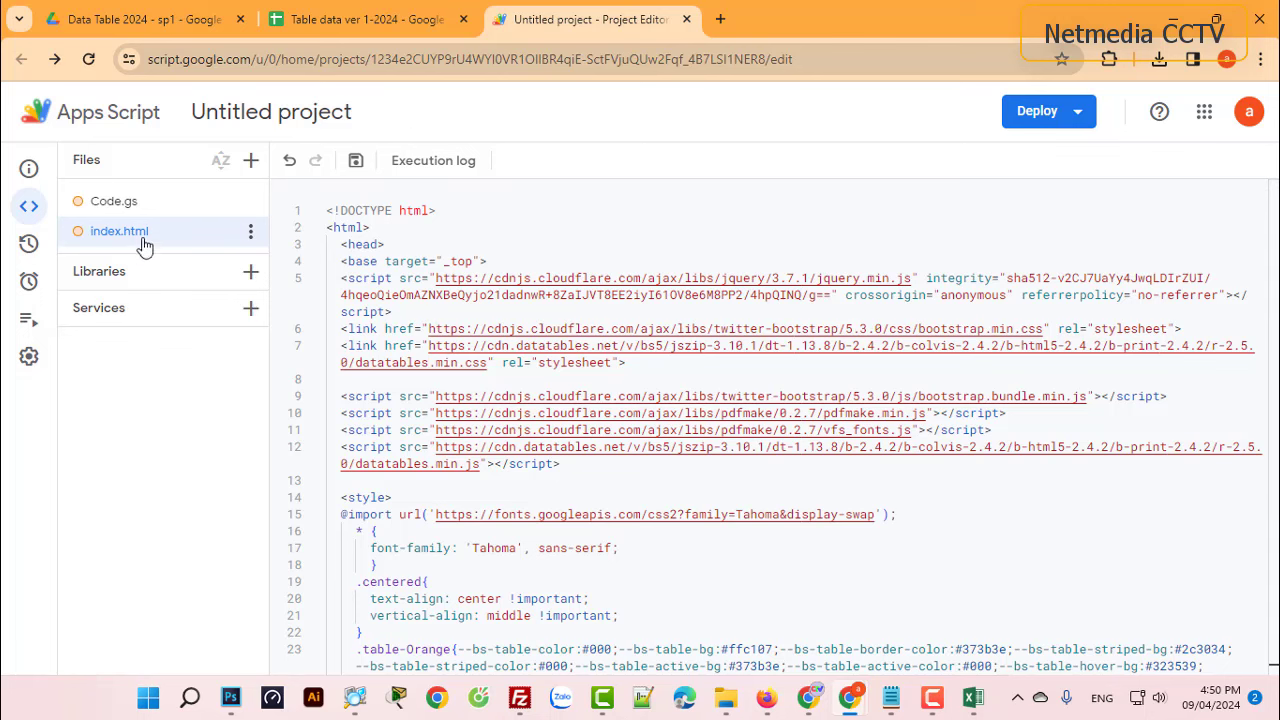
In Code.gs, highlight doGet, the 'Data' sheet name, the Logger lines and the shift() call
left_click(113, 201)
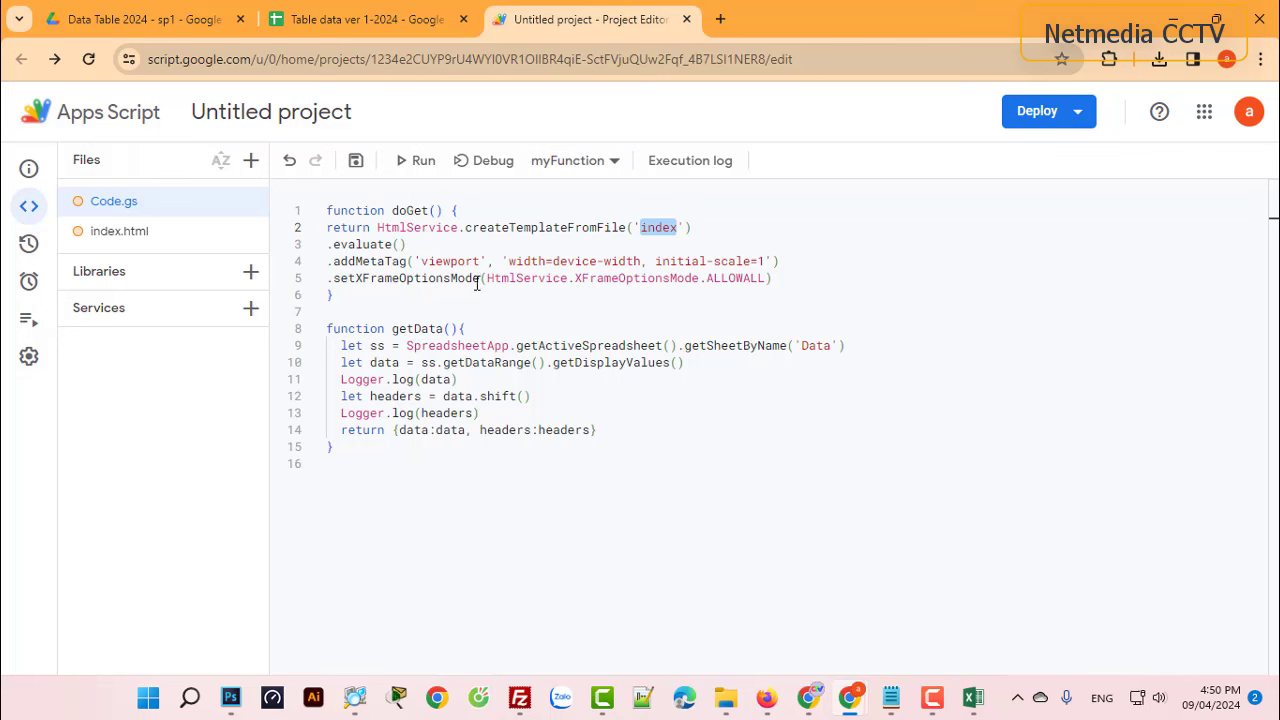
left_click_drag(338, 298, 322, 212)
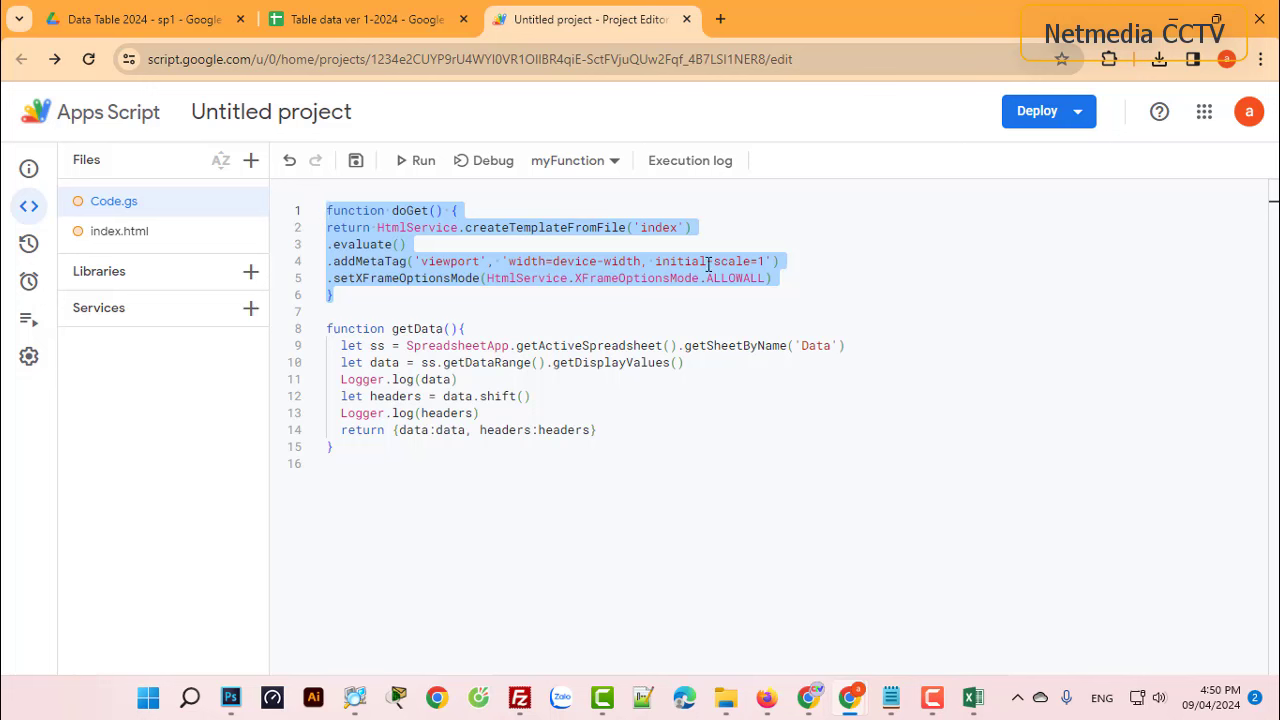
left_click(513, 327)
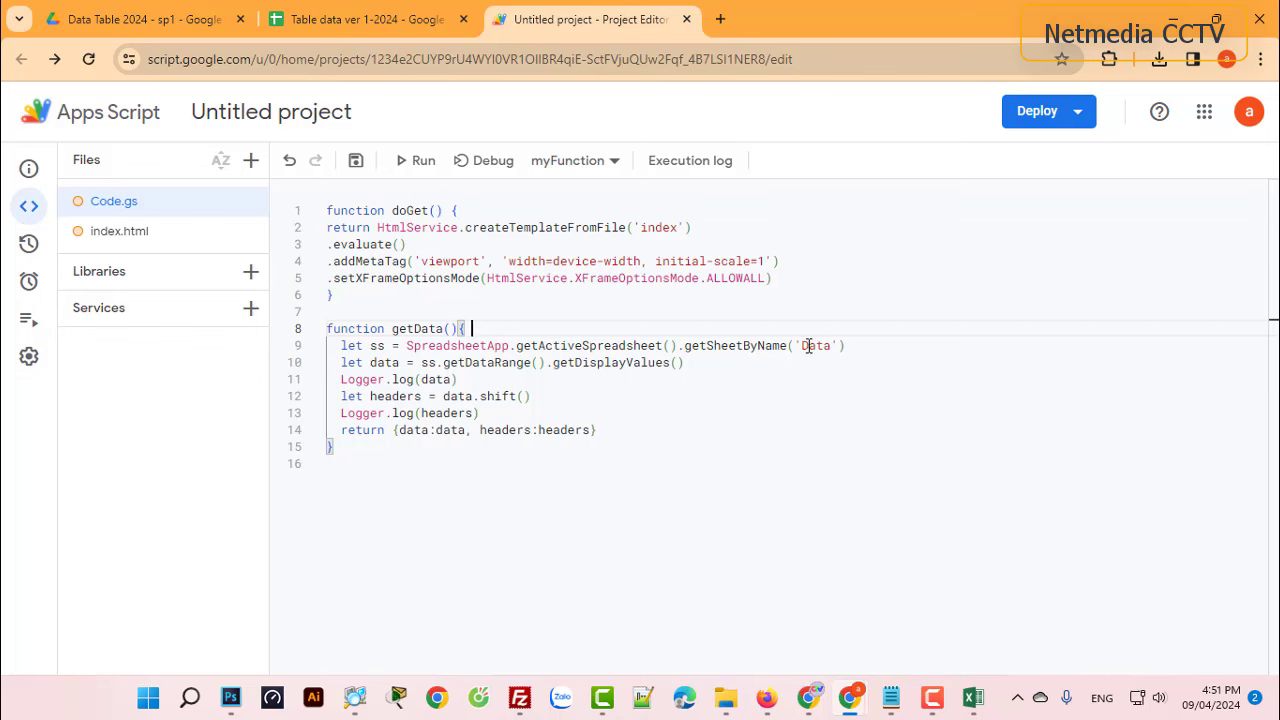
double_click(815, 345)
left_click(531, 396)
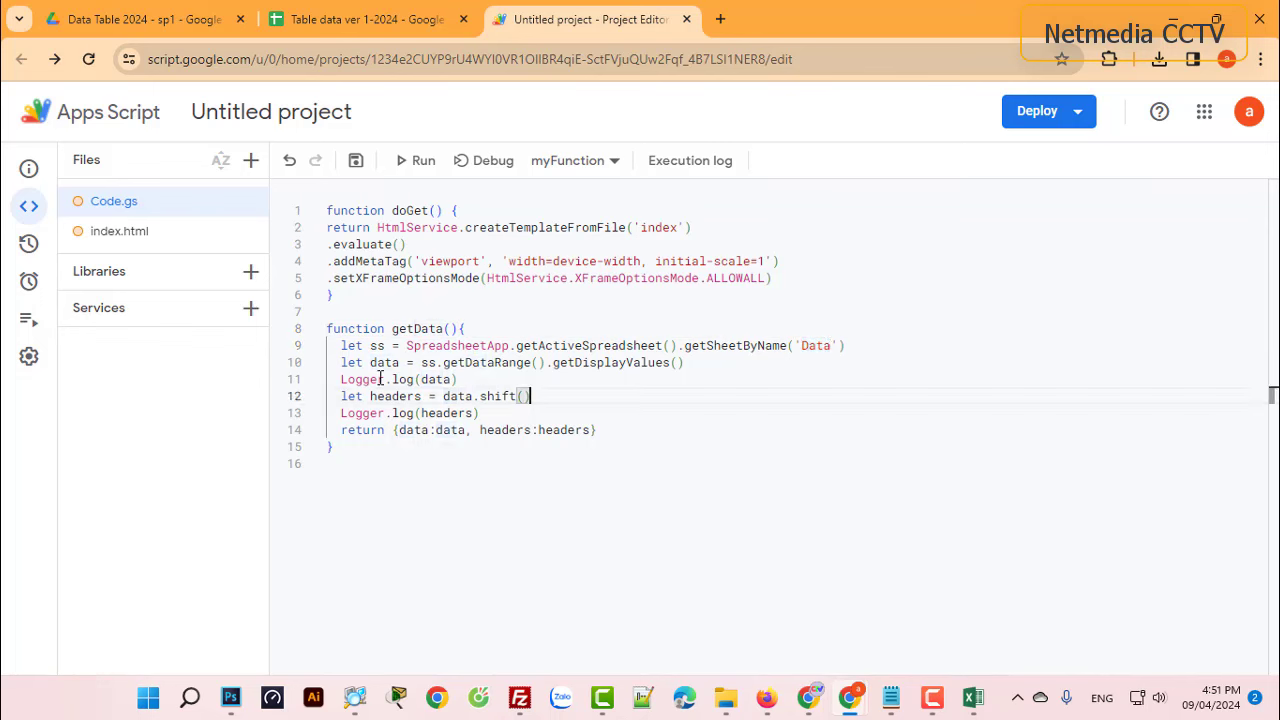
left_click(341, 379)
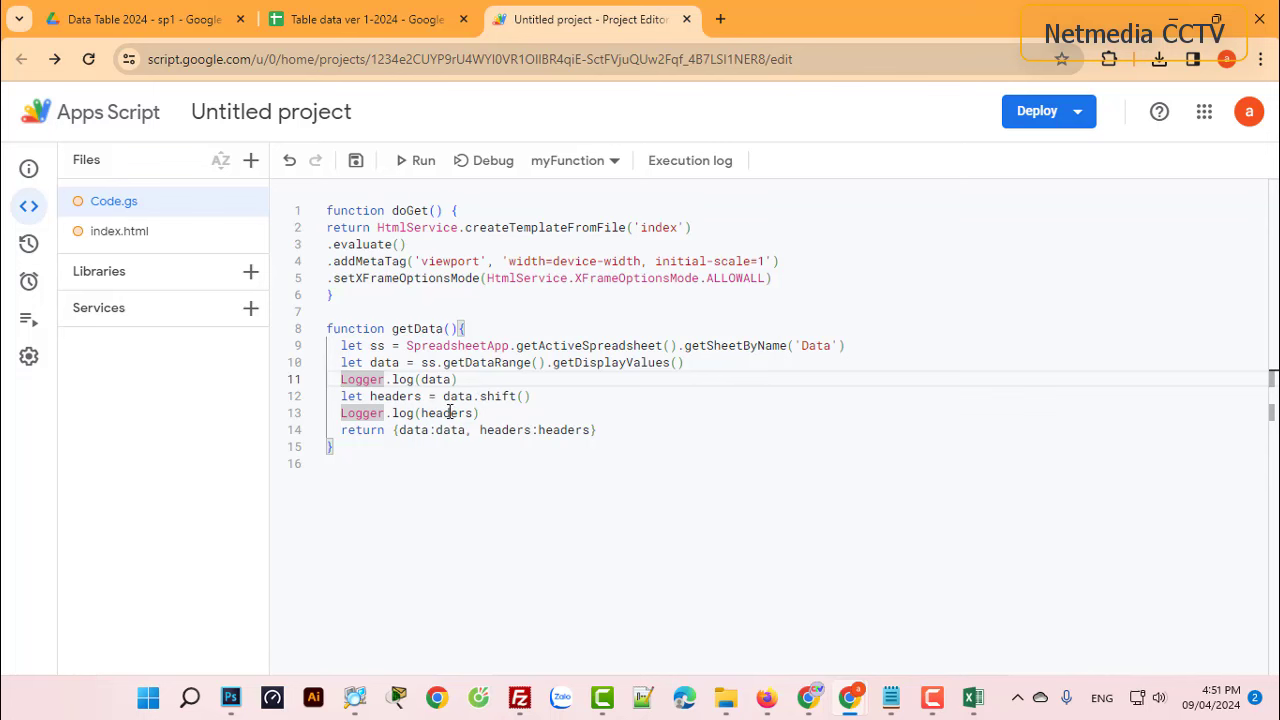
left_click(486, 396)
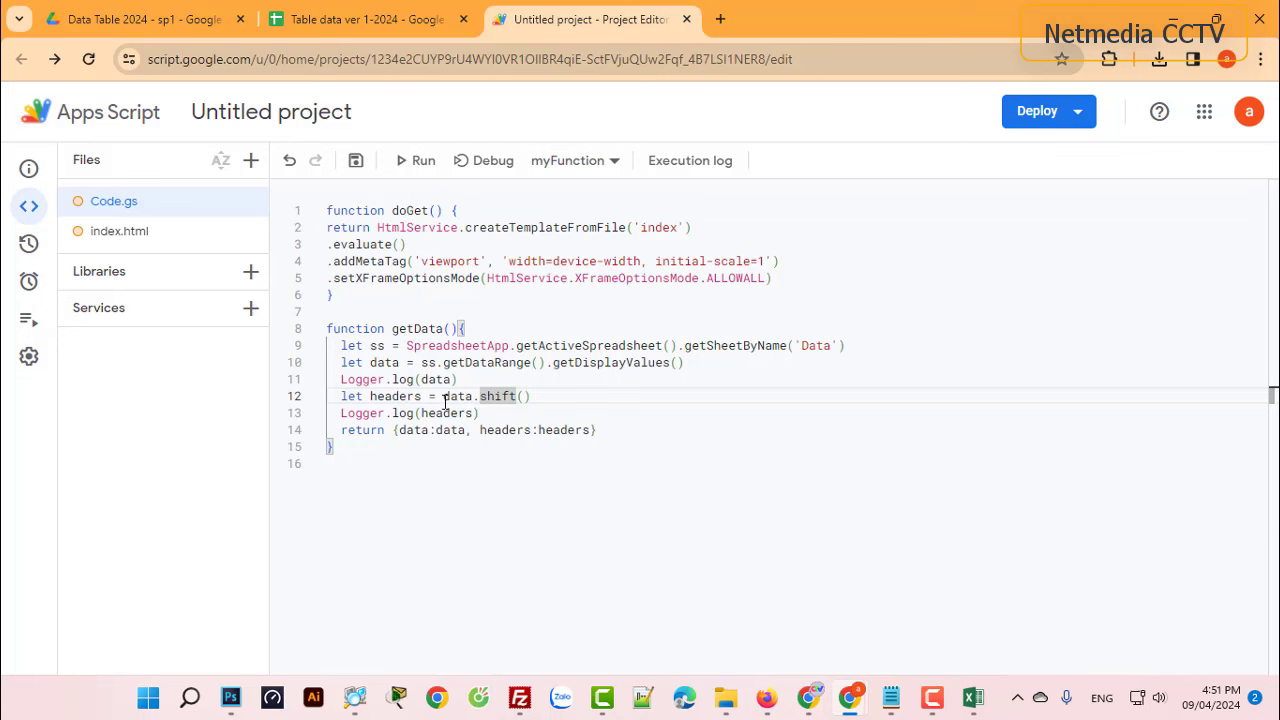
mouse_move(120, 231)
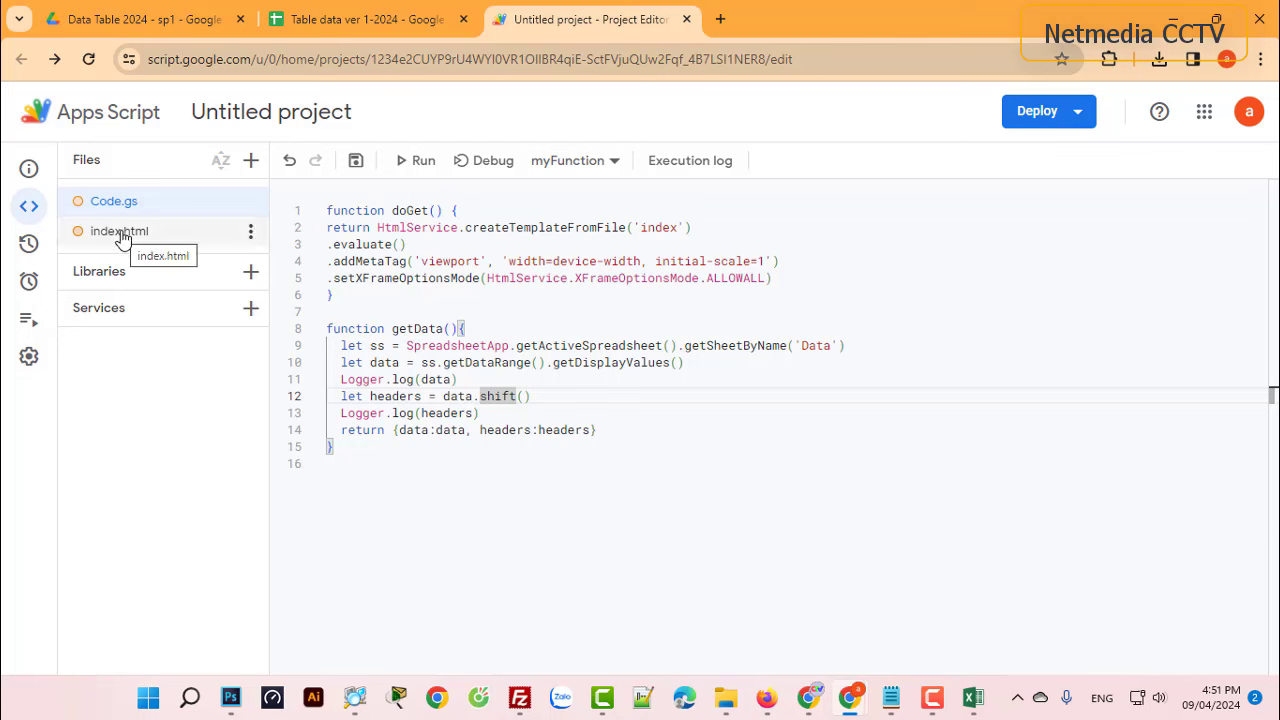
In index.html, highlight the library script and stylesheet links
left_click(122, 234)
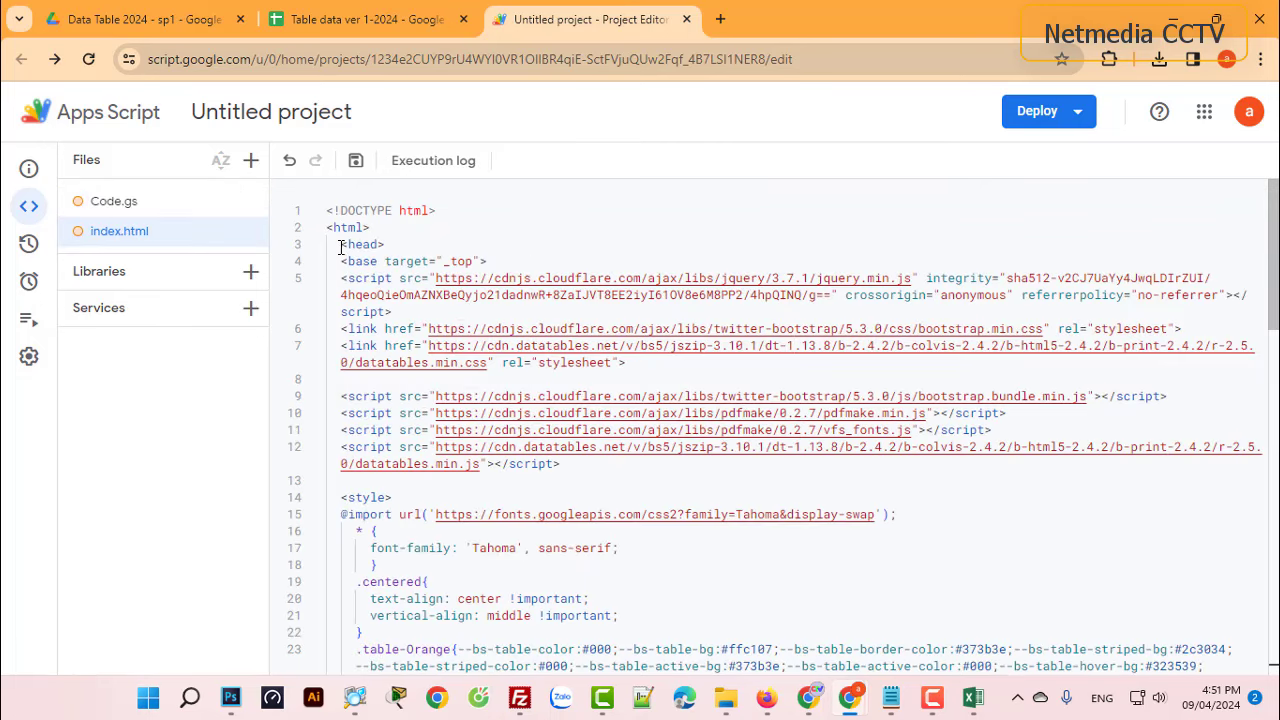
mouse_move(341, 277)
left_mouse_down()
mouse_move(362, 328)
mouse_move(562, 464)
left_mouse_up()
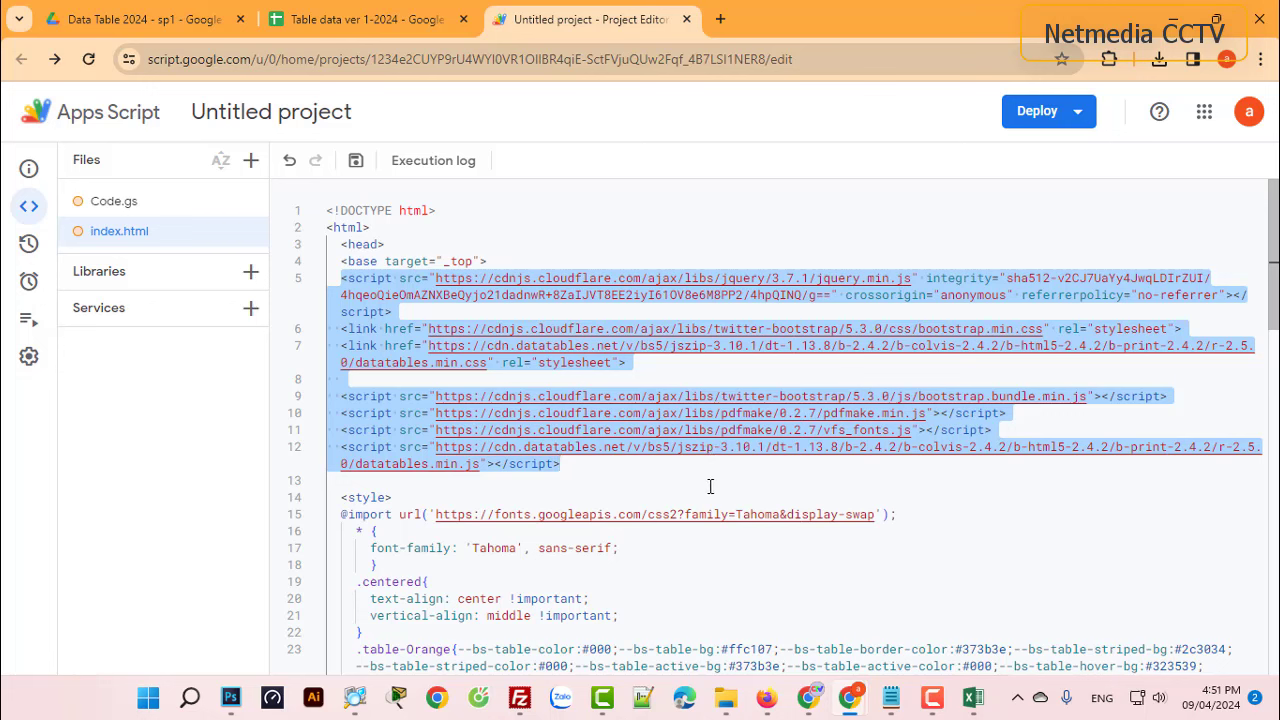
scroll(678, 483, "down", 3)
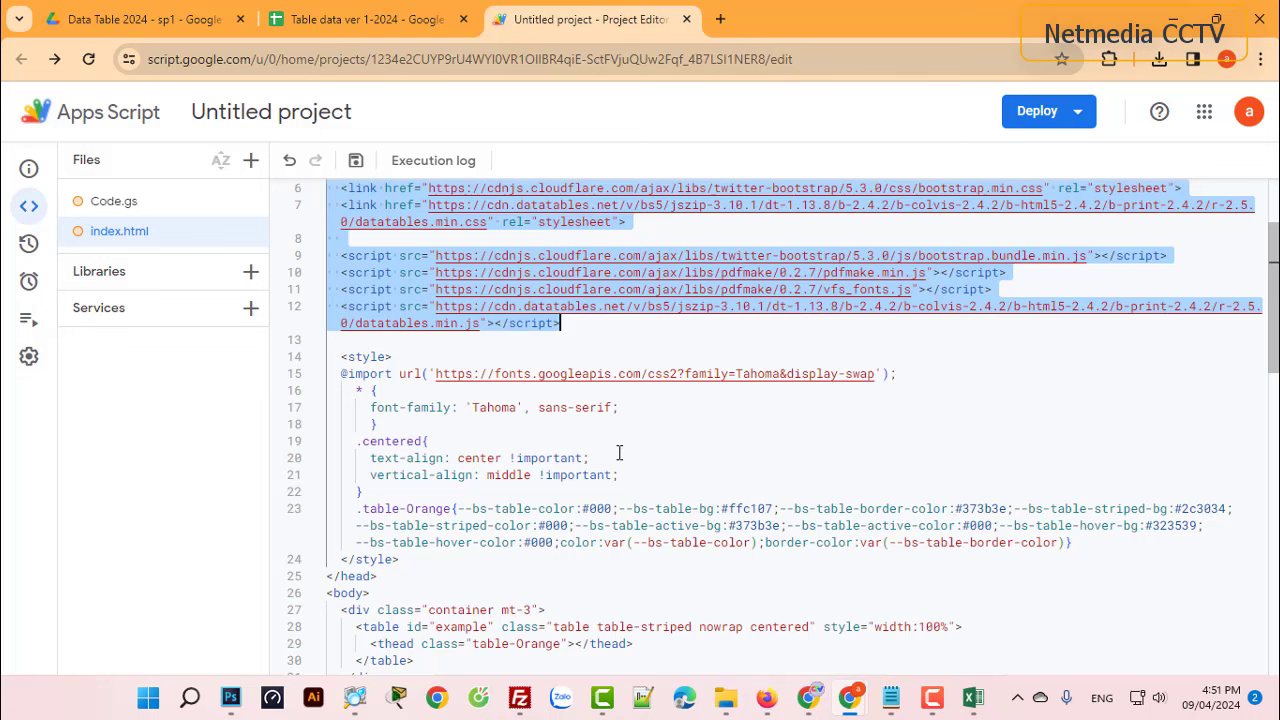
Highlight the table style rules and the #ffc107 background colour
left_click(340, 373)
mouse_move(340, 373)
left_mouse_down()
mouse_move(441, 559)
mouse_move(928, 530)
mouse_move(1092, 546)
left_mouse_up()
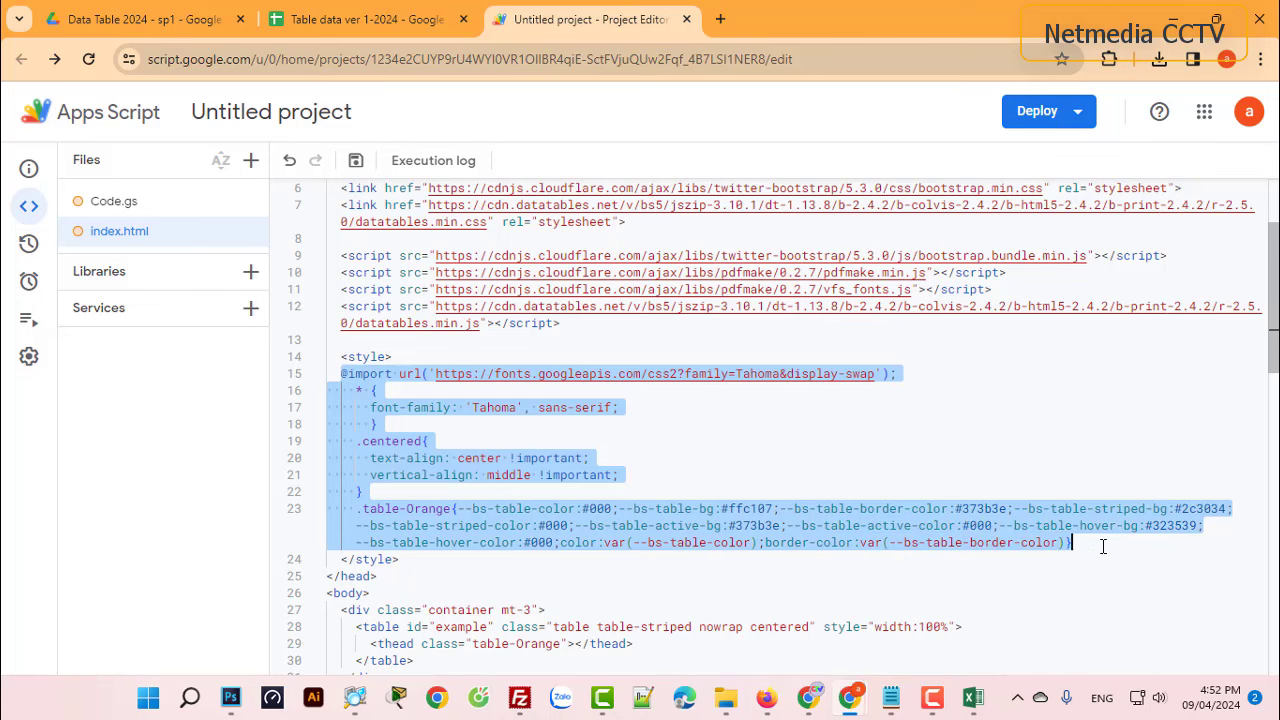
left_click(678, 492)
scroll(660, 490, "down", 2)
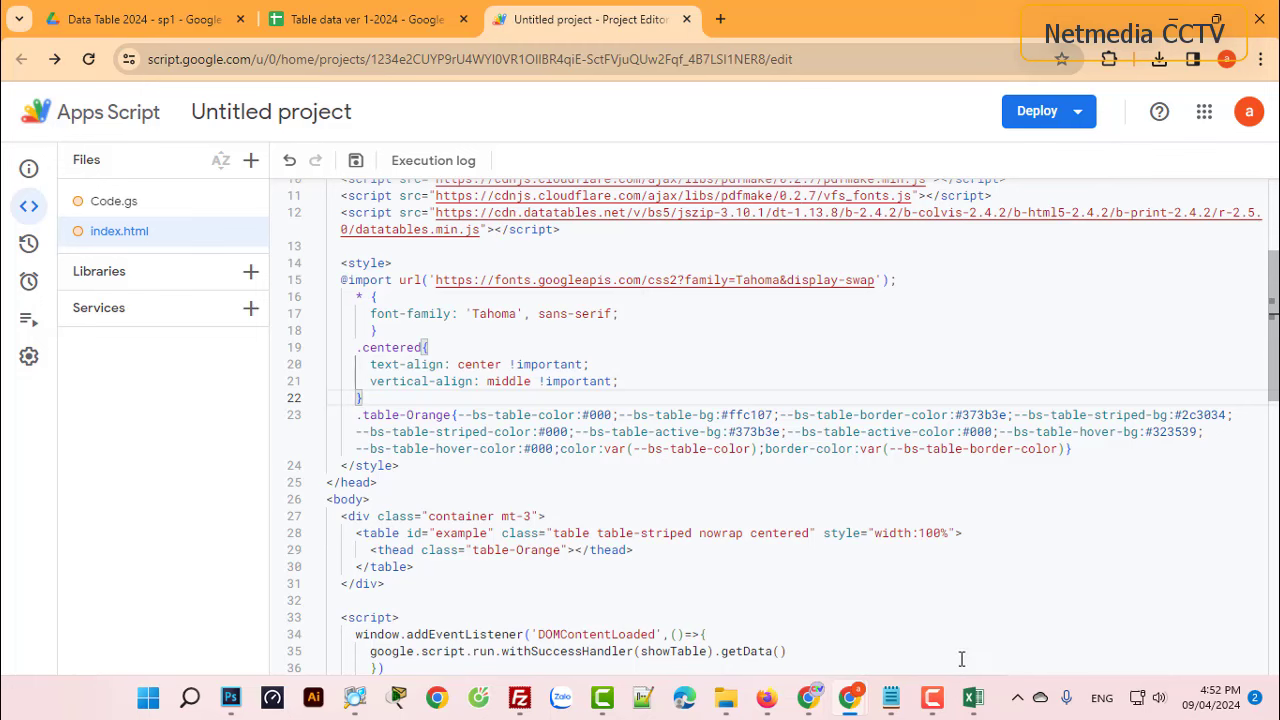
mouse_move(849, 698)
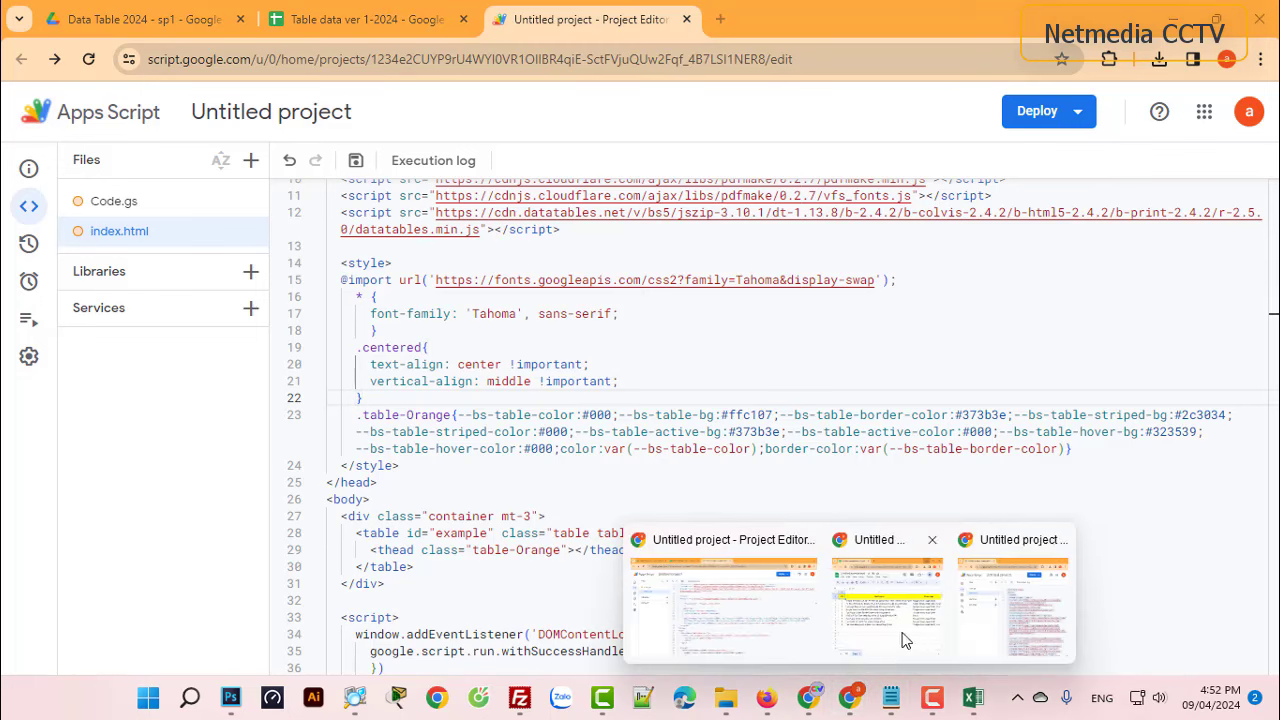
key("Up")
left_click_drag(728, 414, 776, 414)
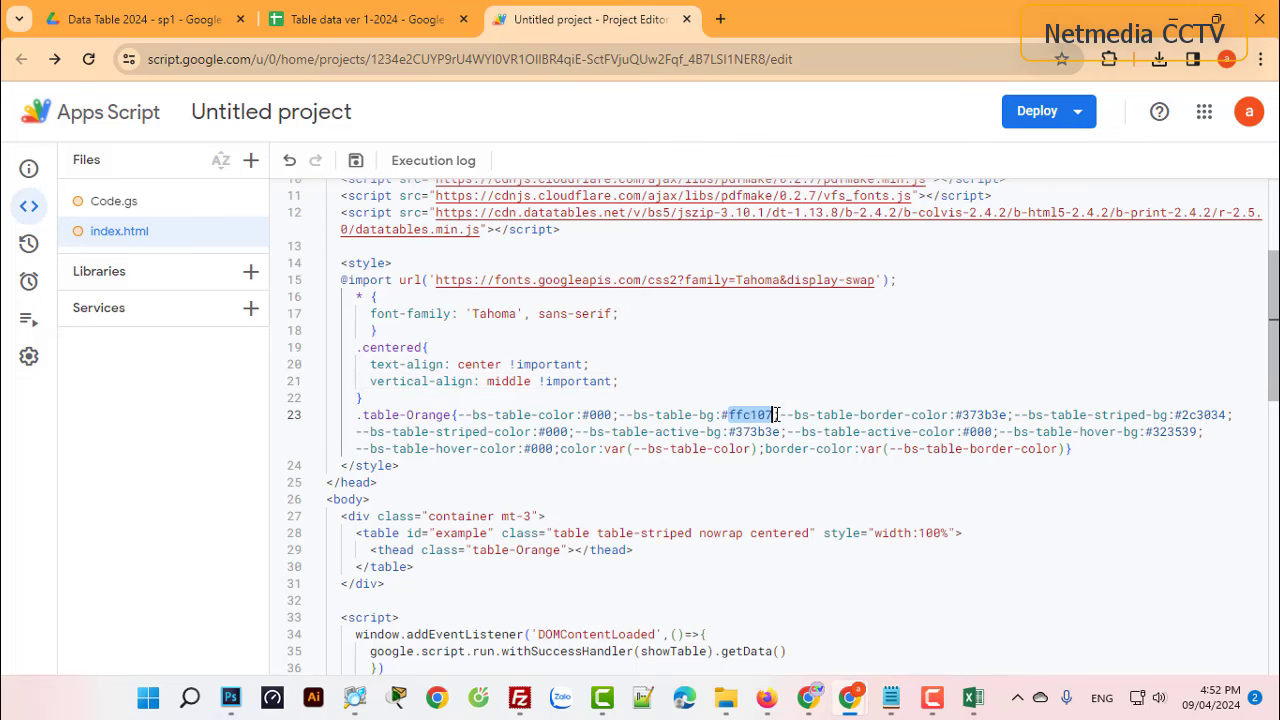
scroll(442, 420, "down", 3)
scroll(442, 420, "down", 2)
scroll(445, 384, "down", 1)
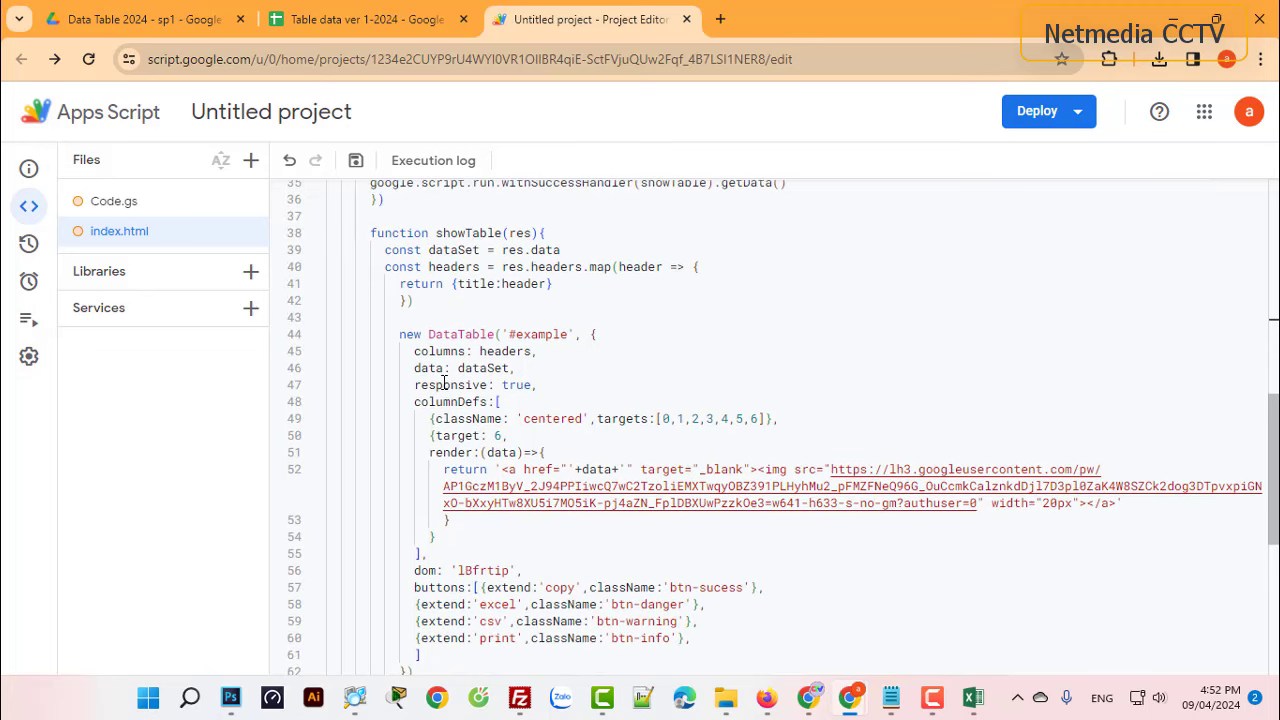
scroll(445, 384, "up", 2)
left_click(344, 272)
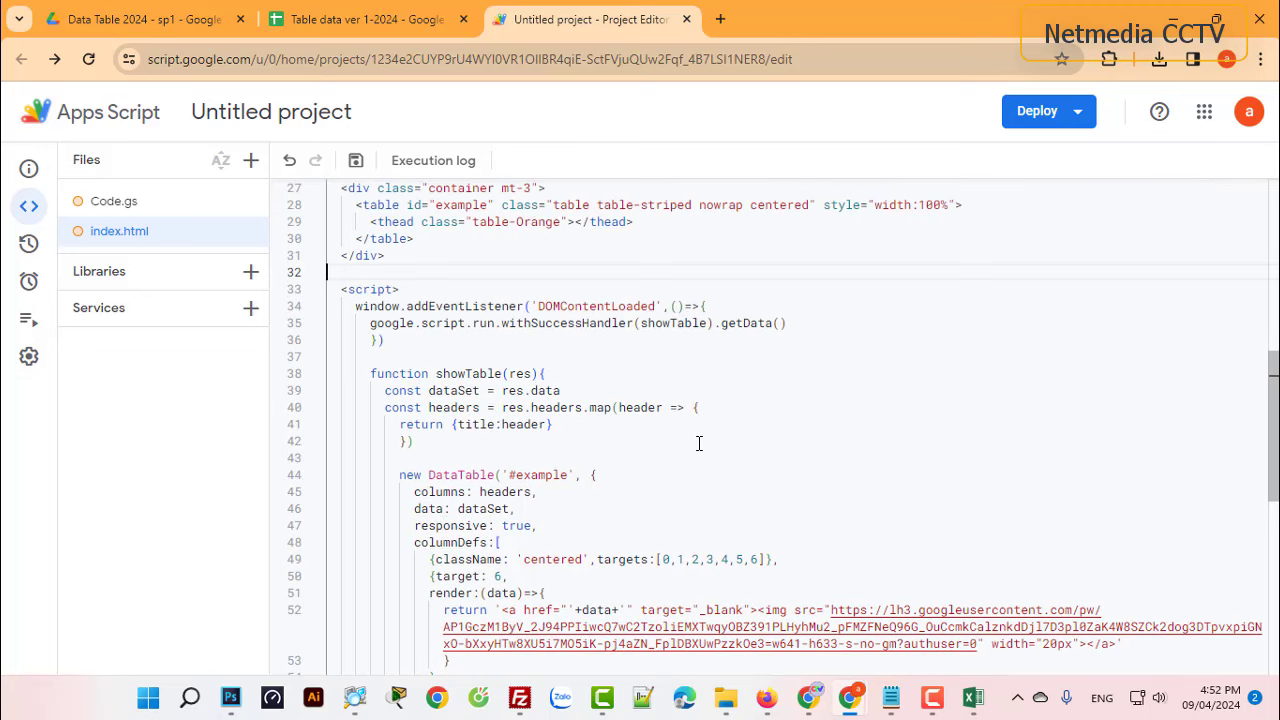
scroll(699, 443, "up", 1)
scroll(680, 443, "down", 3)
scroll(680, 443, "up", 3)
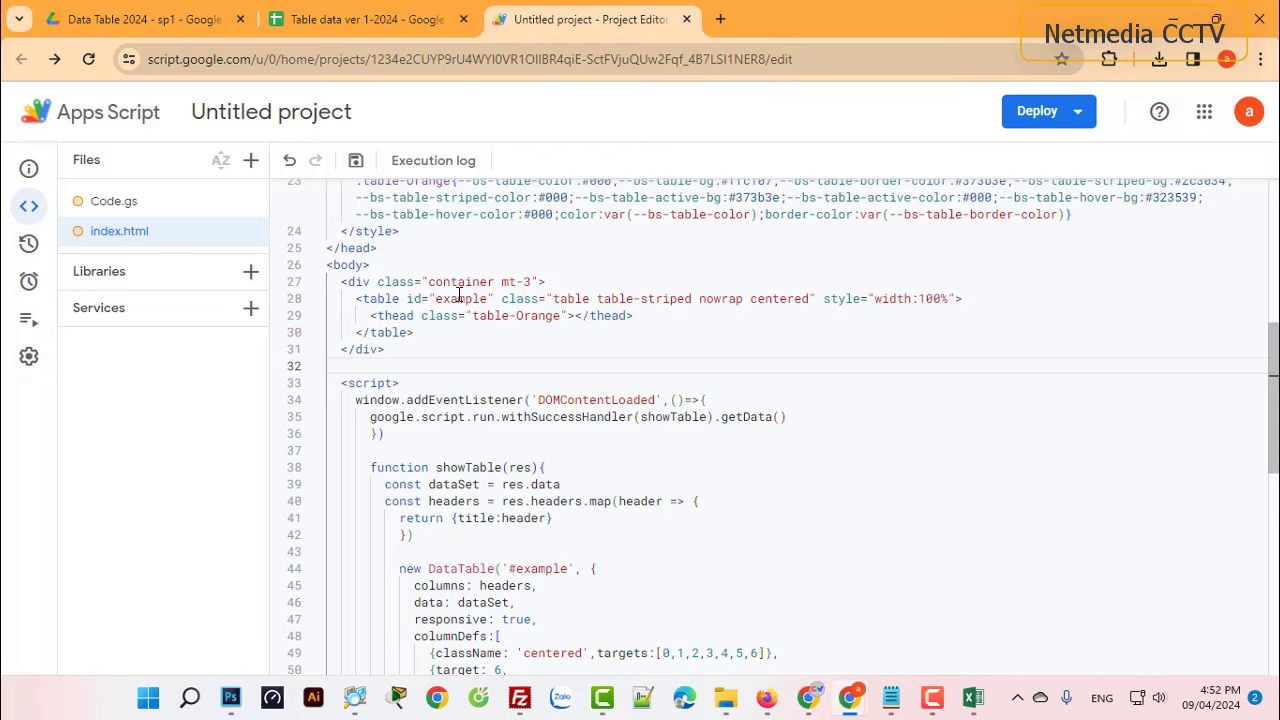
left_click_drag(435, 298, 488, 298)
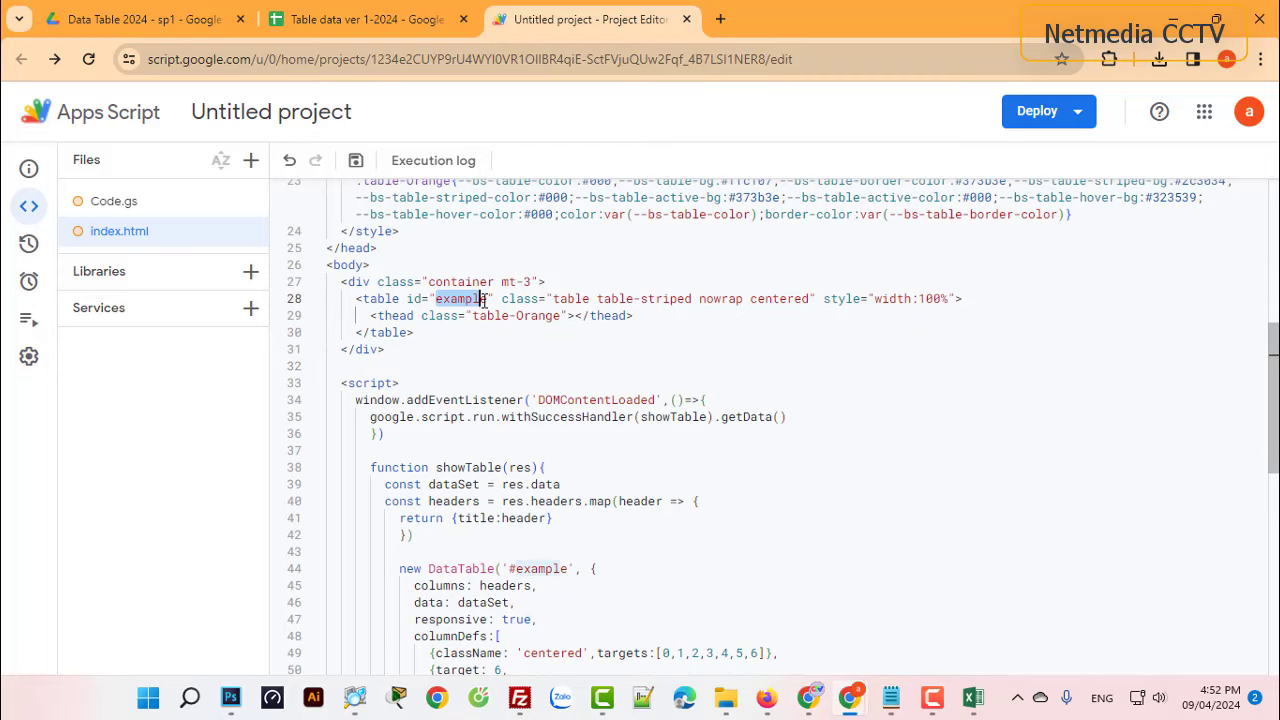
scroll(560, 440, "down", 2)
scroll(538, 427, "down", 2)
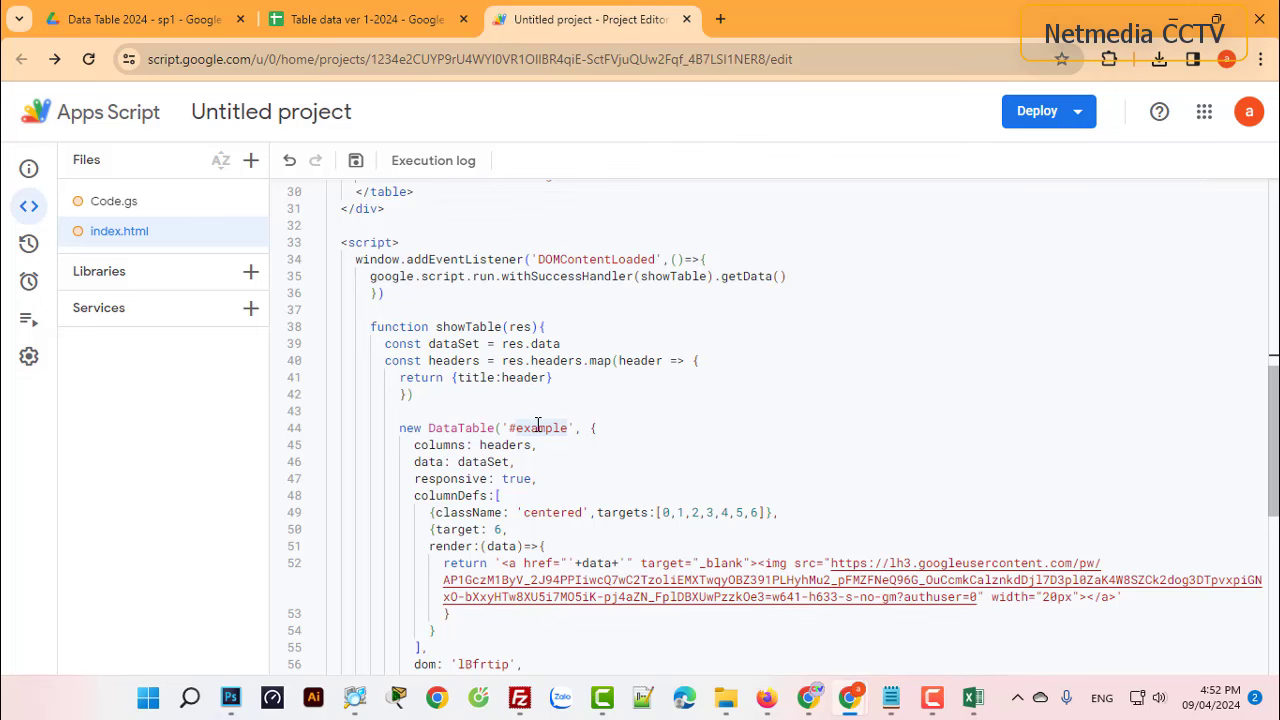
left_click_drag(516, 427, 568, 427)
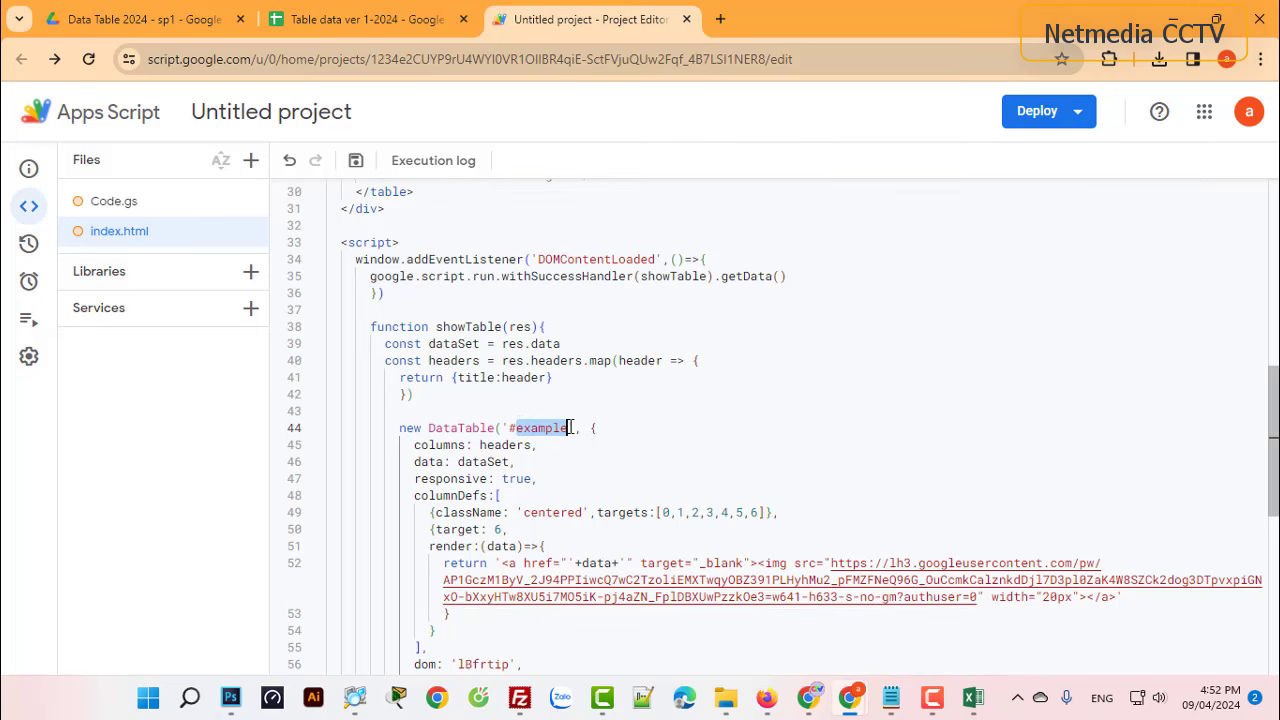
scroll(540, 476, "down", 1)
scroll(540, 476, "up", 2)
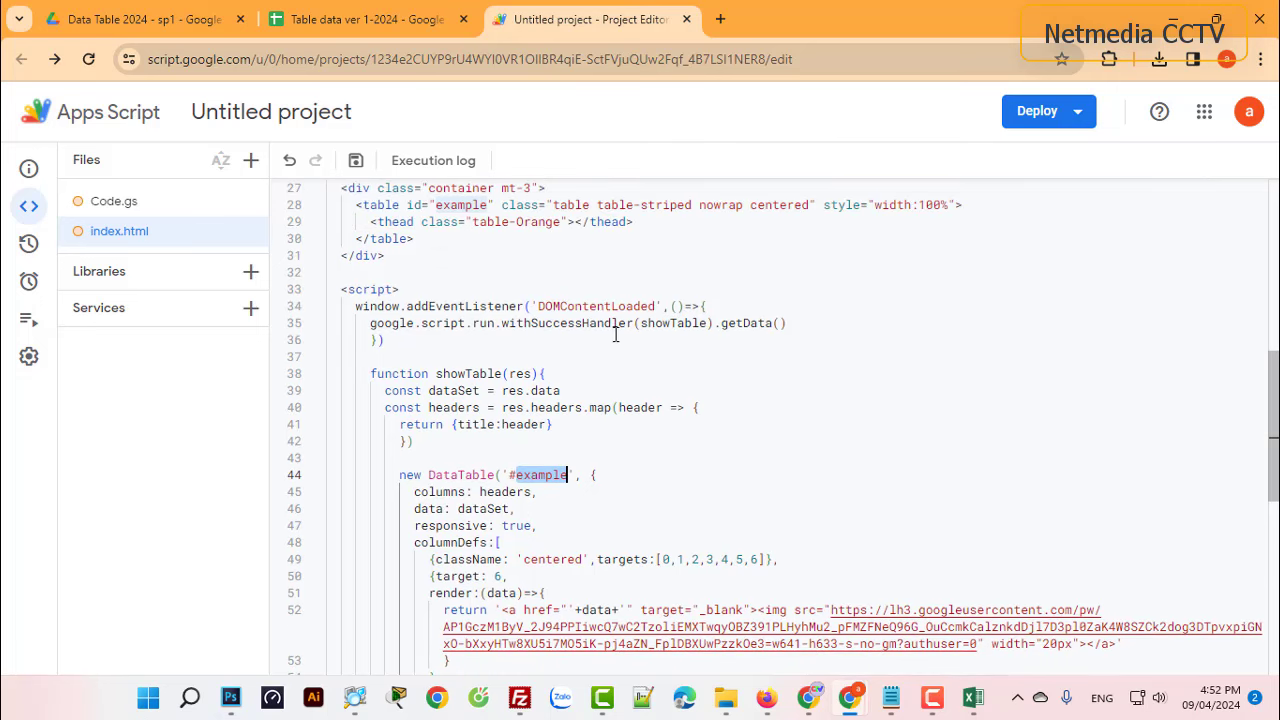
scroll(690, 362, "down", 2)
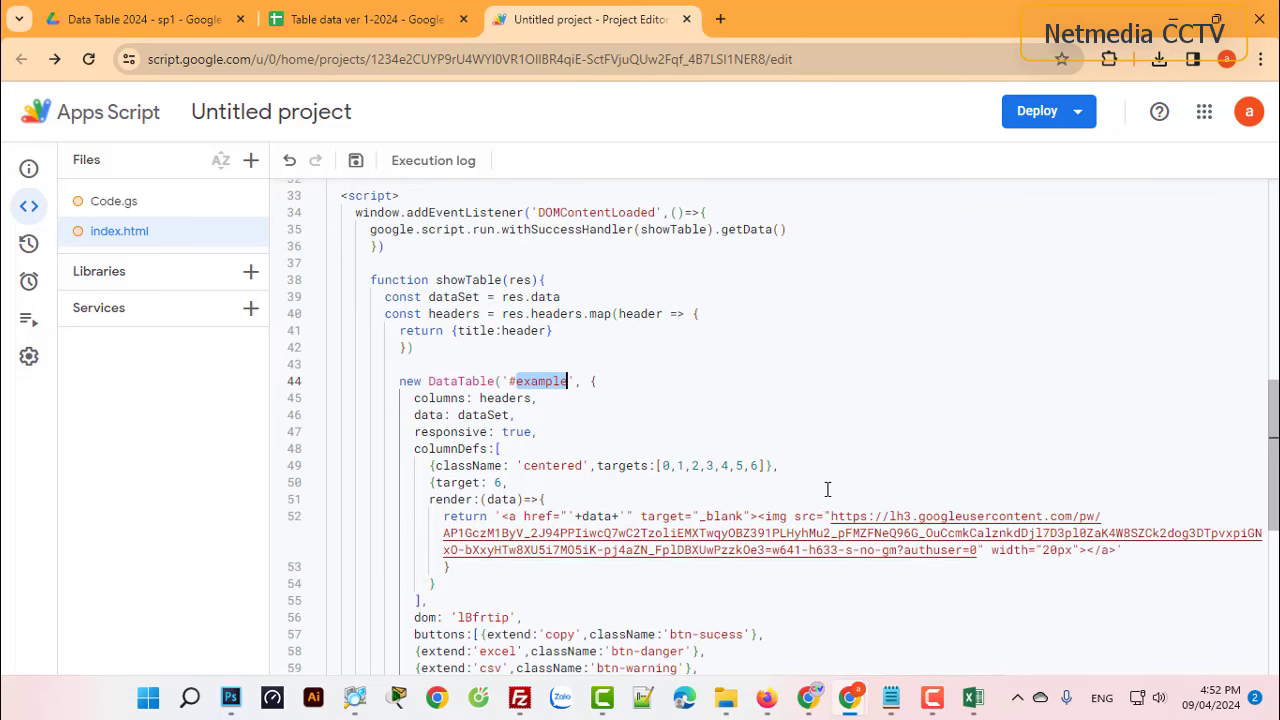
scroll(827, 489, "down", 2)
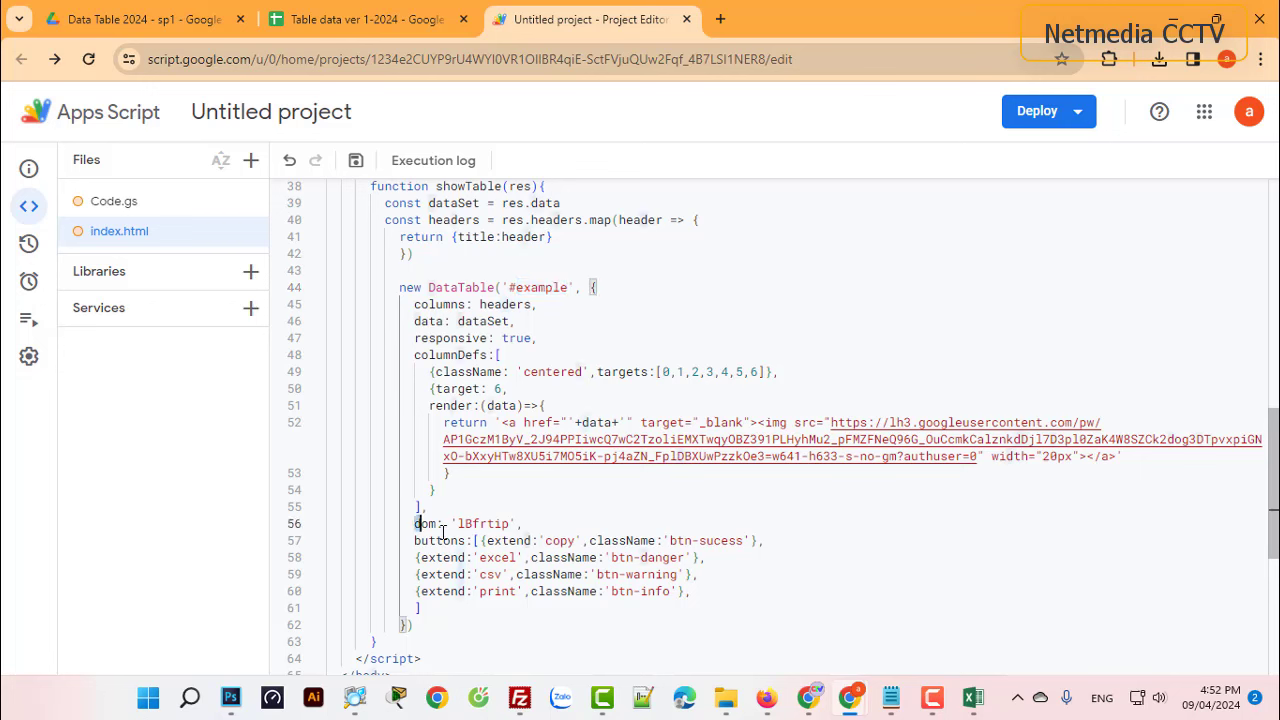
left_click_drag(416, 523, 713, 596)
left_click(486, 568)
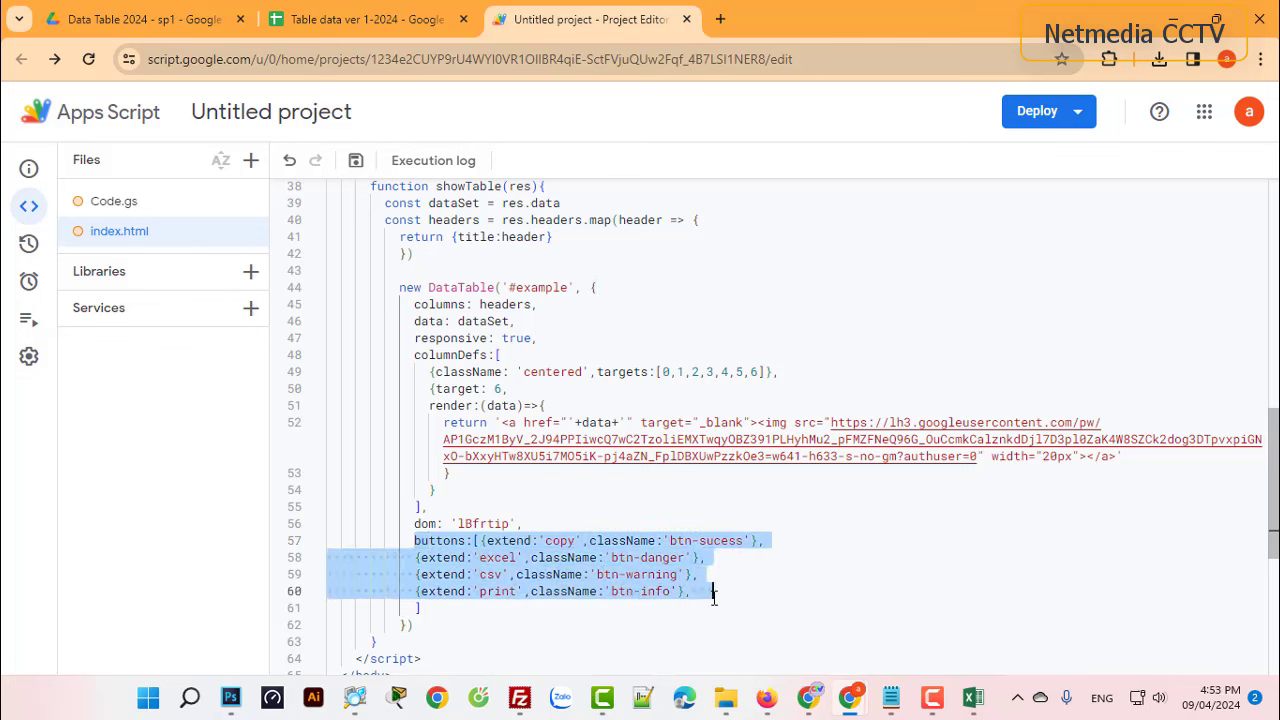
left_click(496, 488)
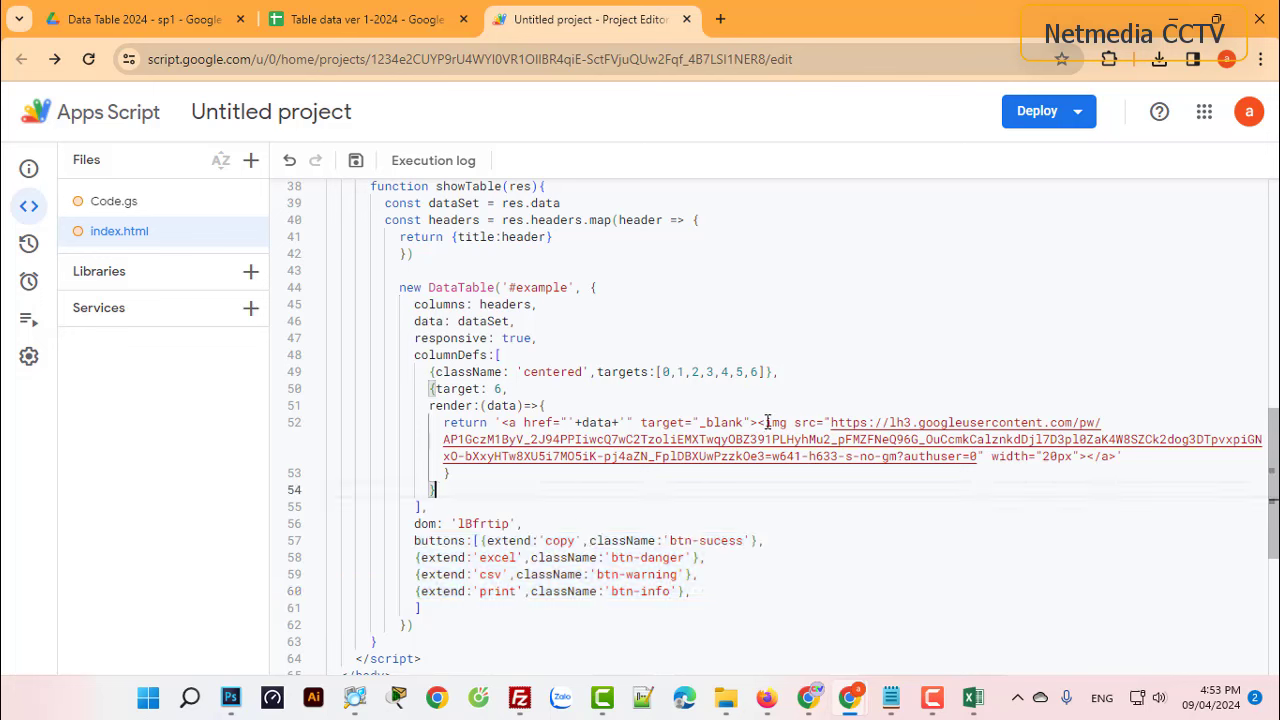
left_click_drag(767, 422, 977, 456)
left_click(837, 422)
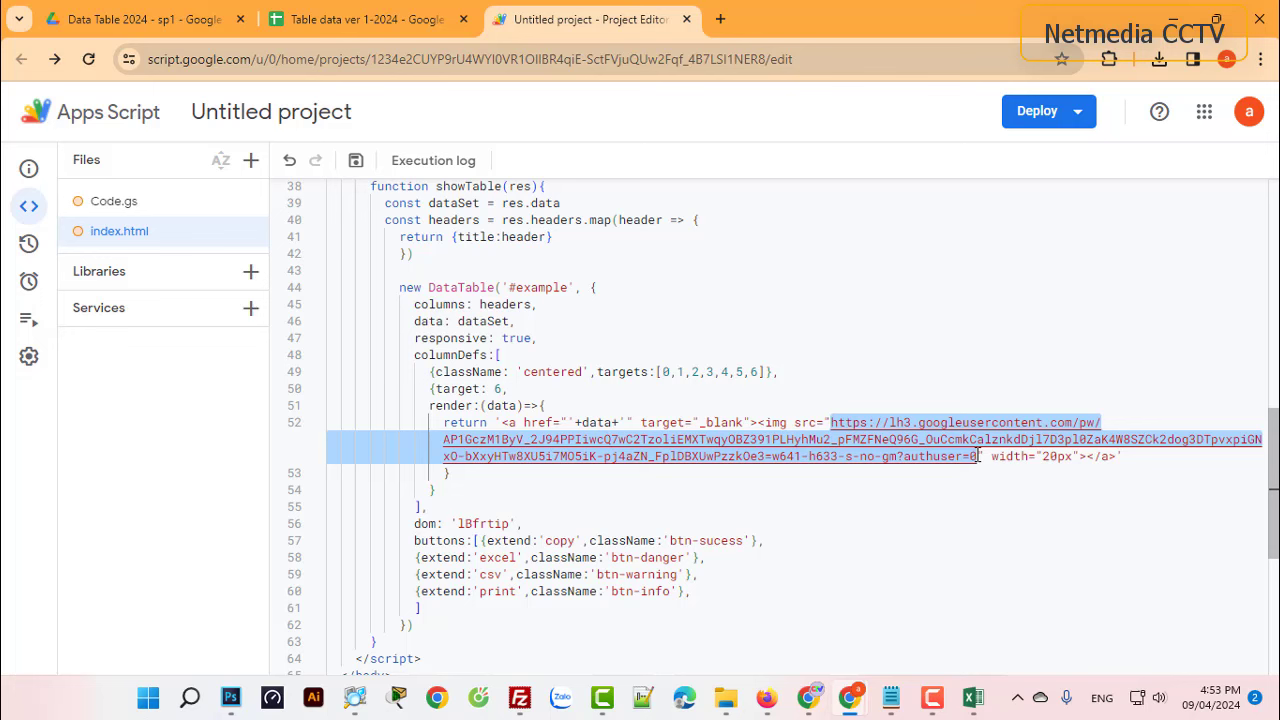
left_click(516, 321)
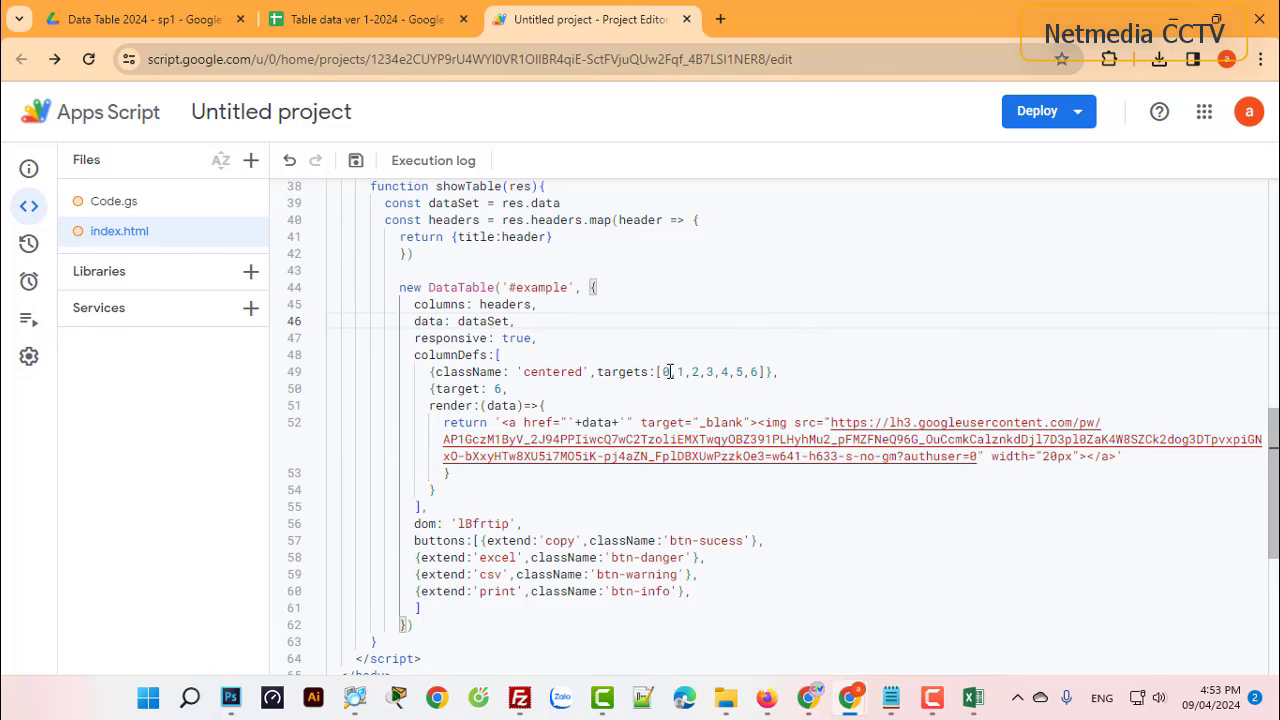
left_click_drag(662, 371, 758, 371)
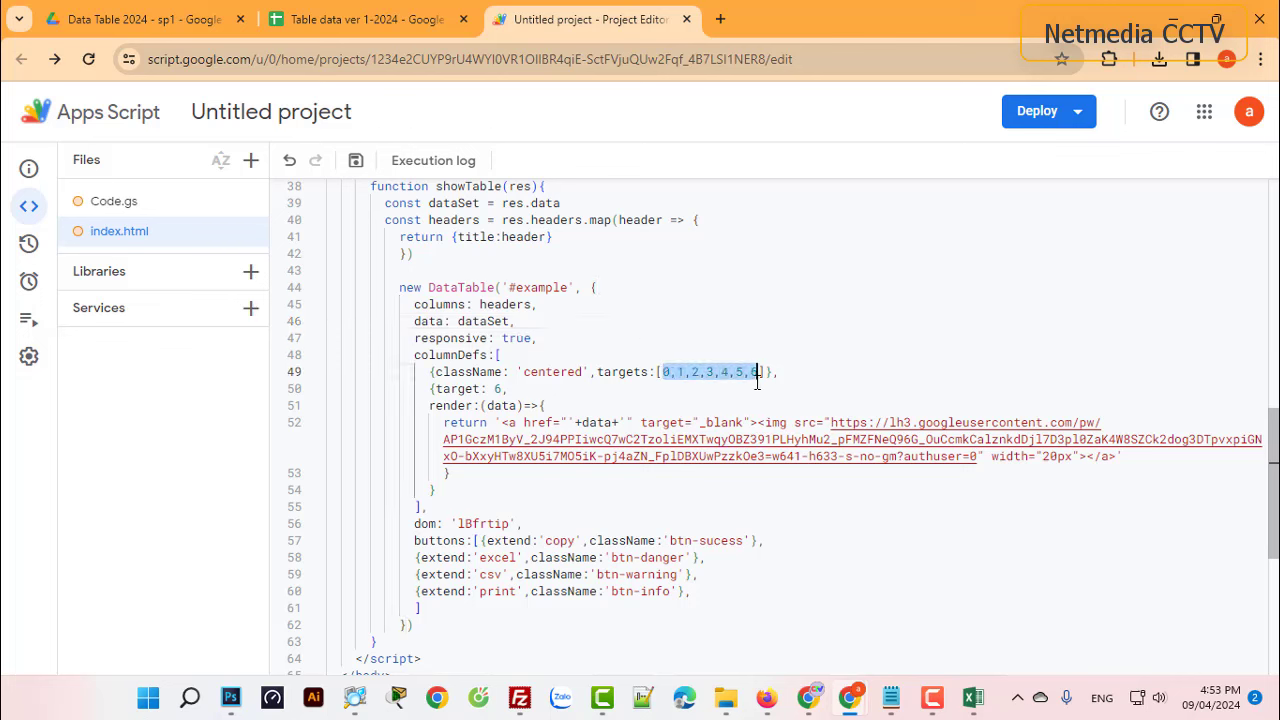
left_click(390, 19)
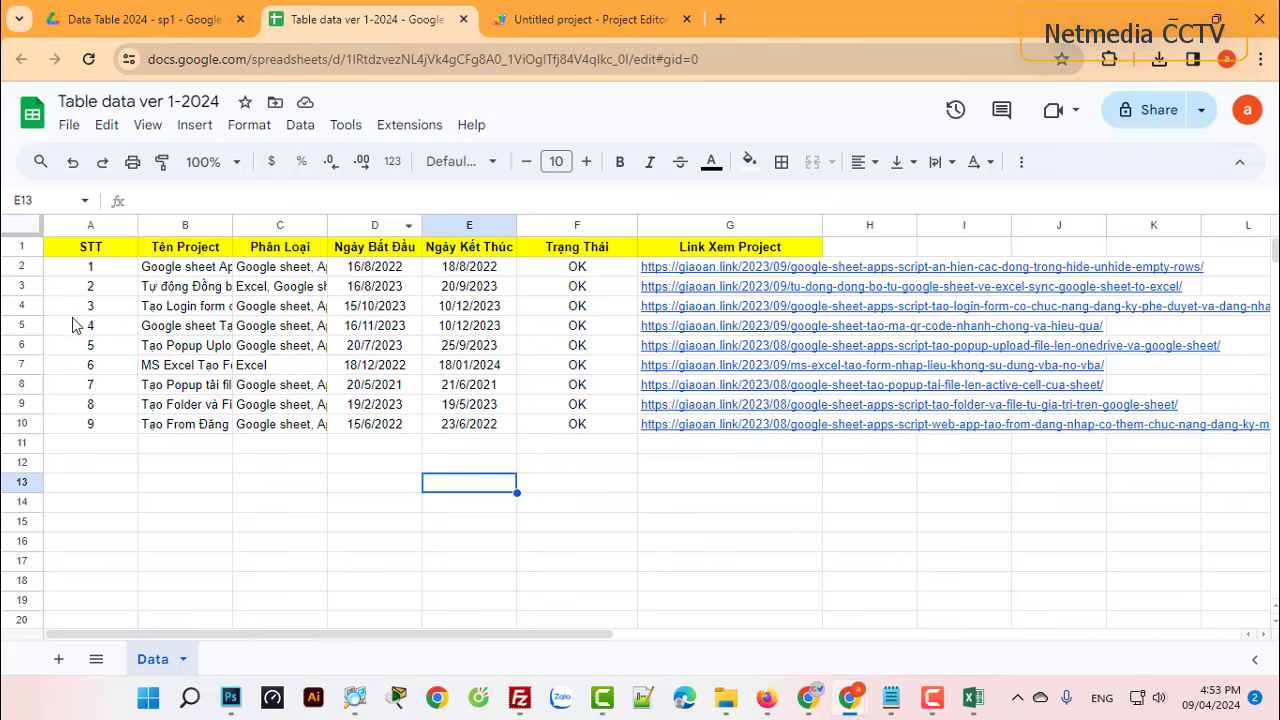
left_click(590, 19)
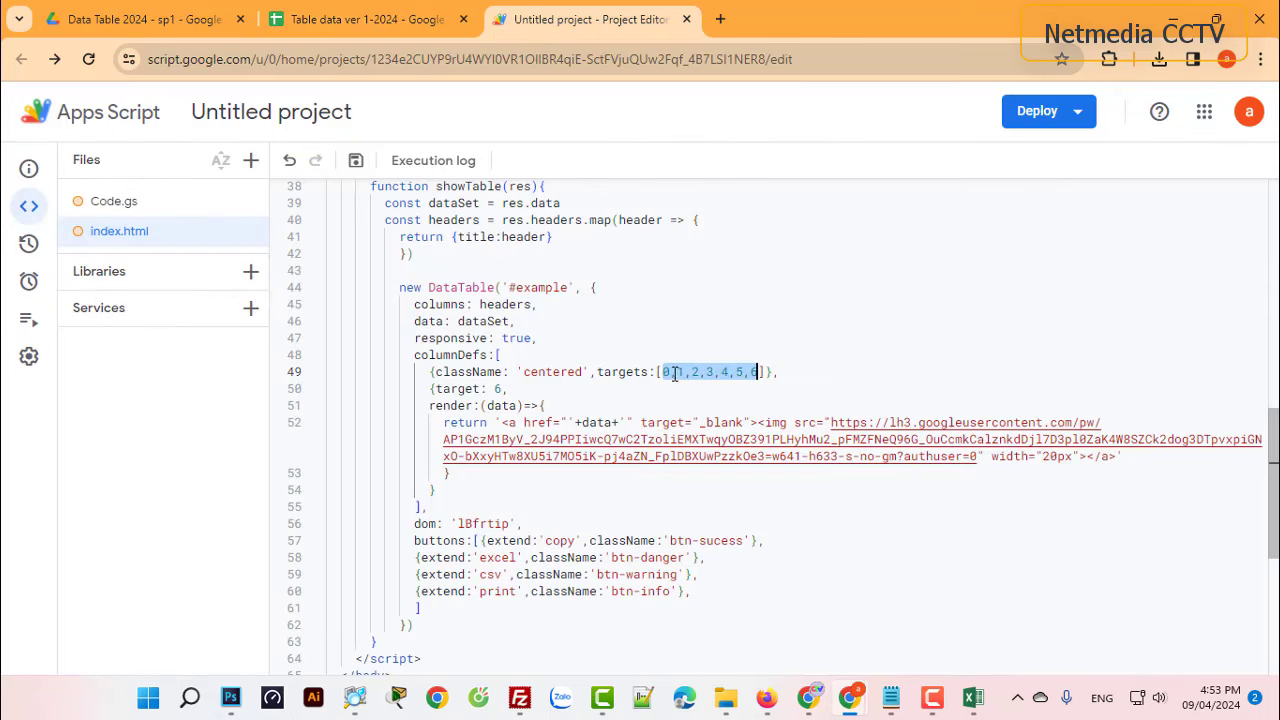
double_click(496, 388)
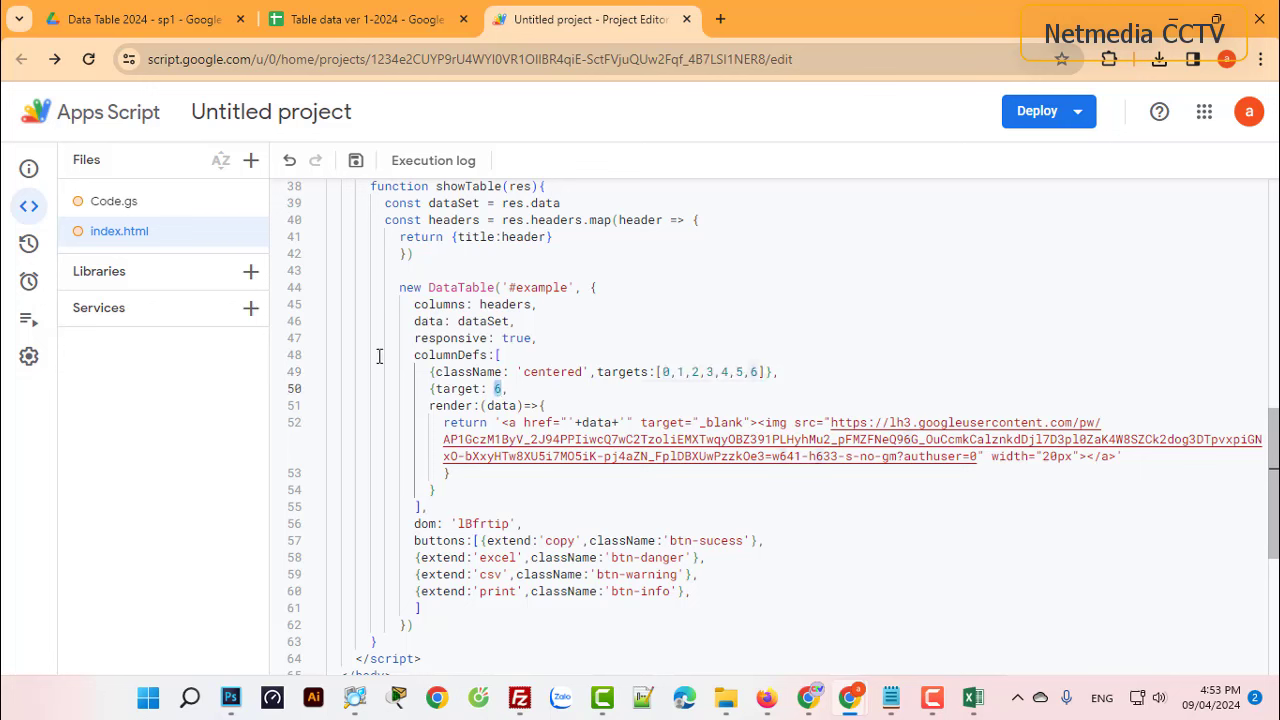
Save and deploy a new Web app with description 'Data table ps1', accessible by Anyone
left_click(358, 162)
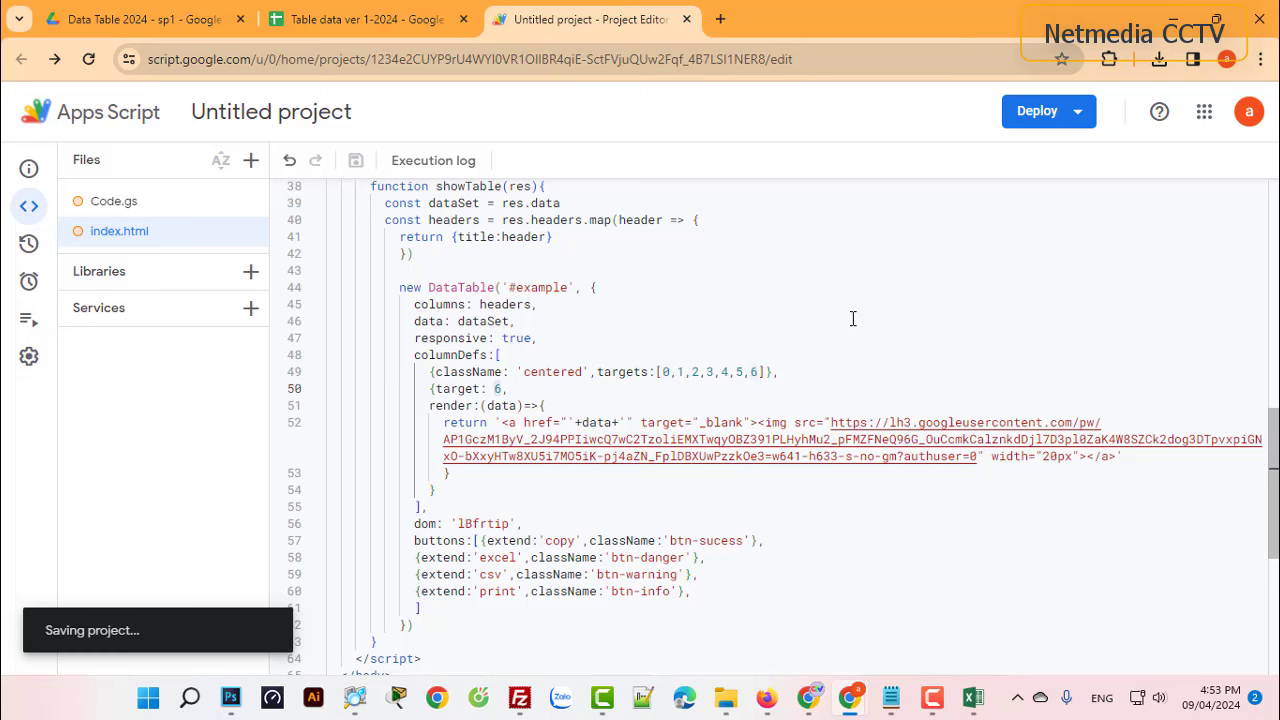
left_click(1078, 112)
left_click(1090, 162)
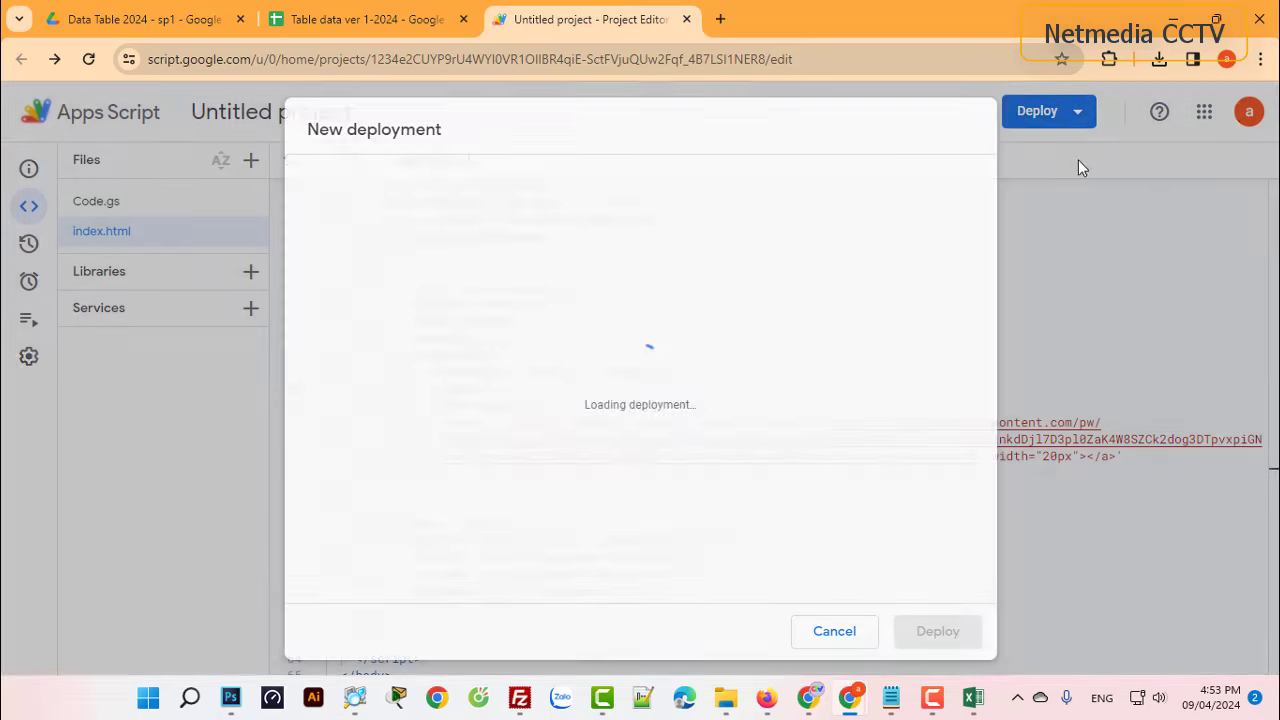
left_click(450, 173)
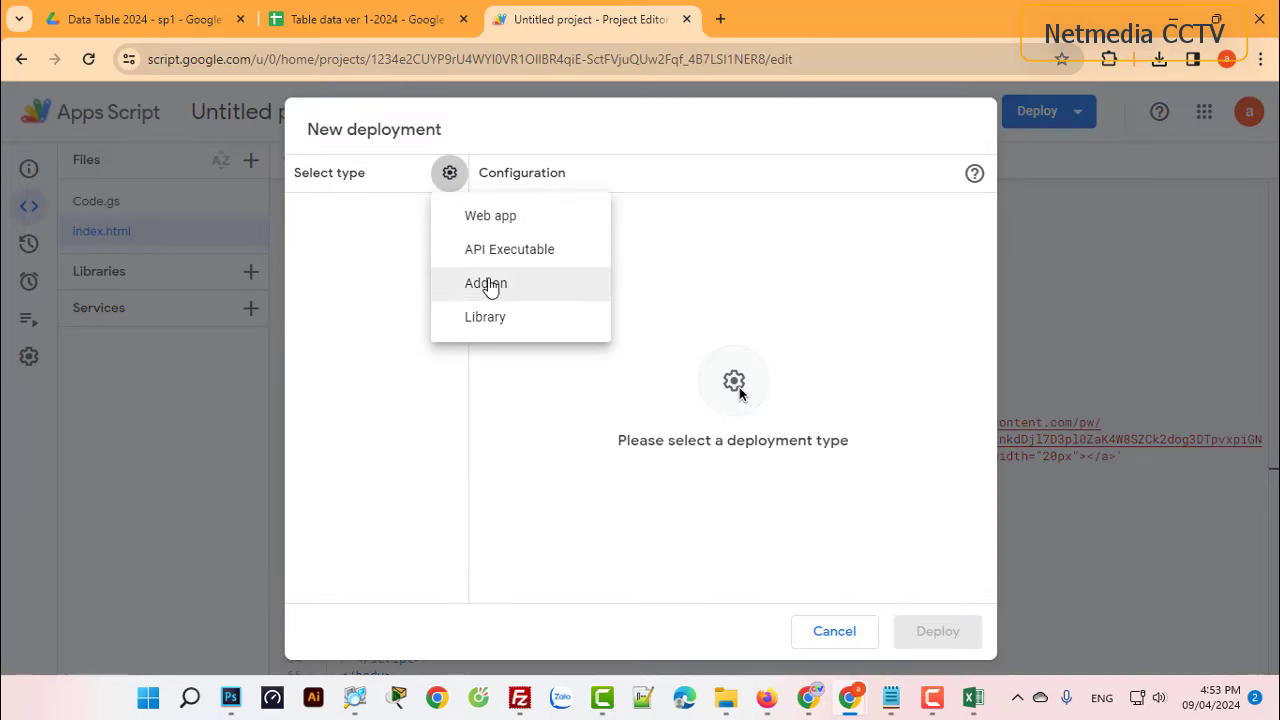
left_click(498, 214)
left_click(615, 270)
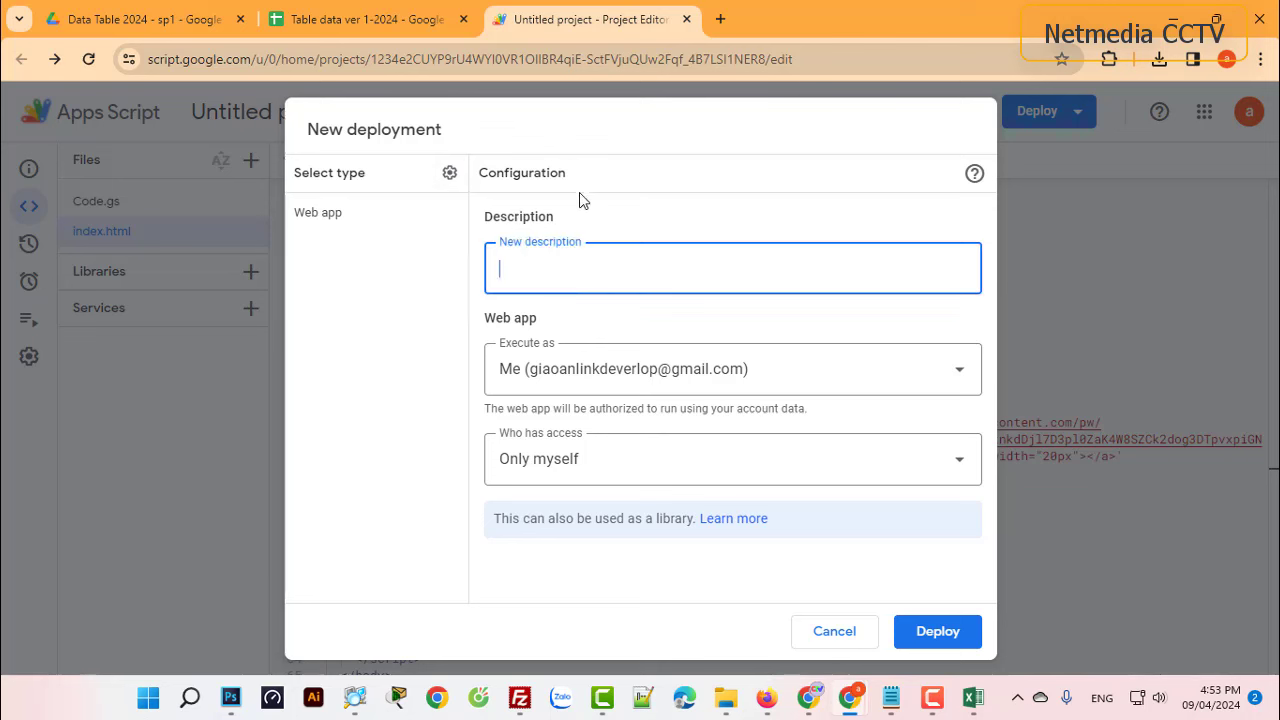
type("Data table ps1")
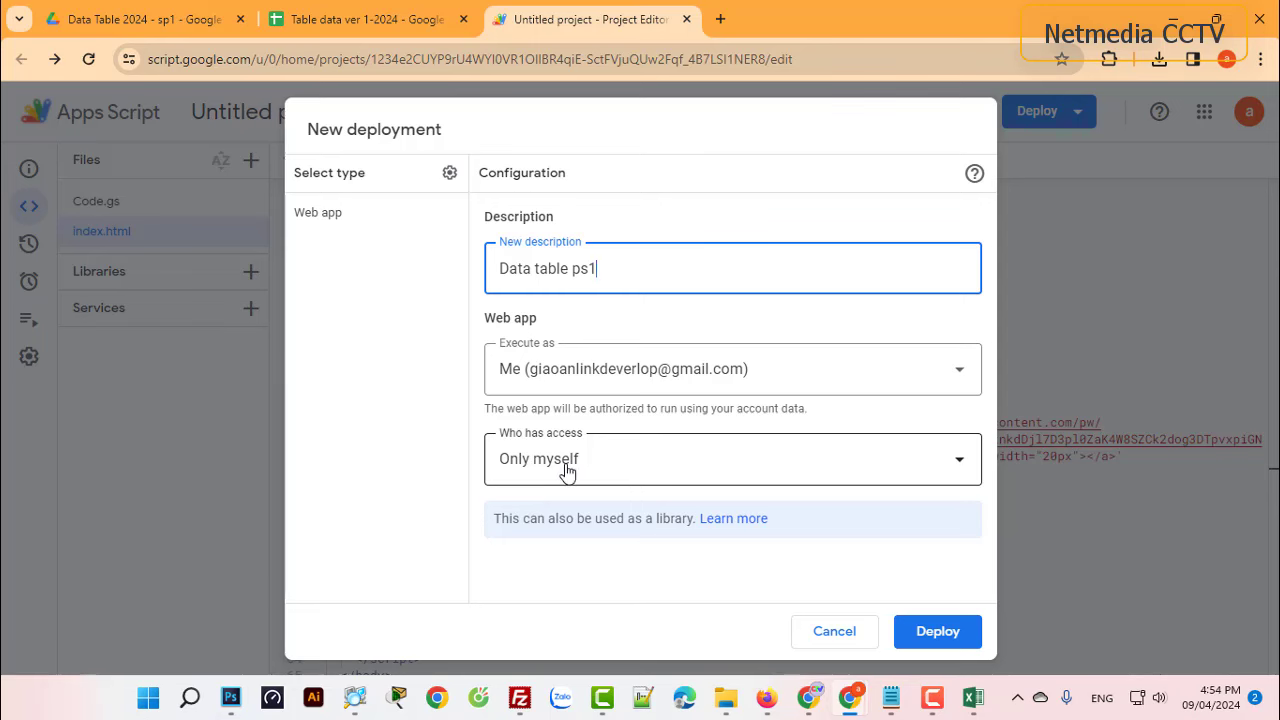
left_click(540, 457)
left_click(560, 579)
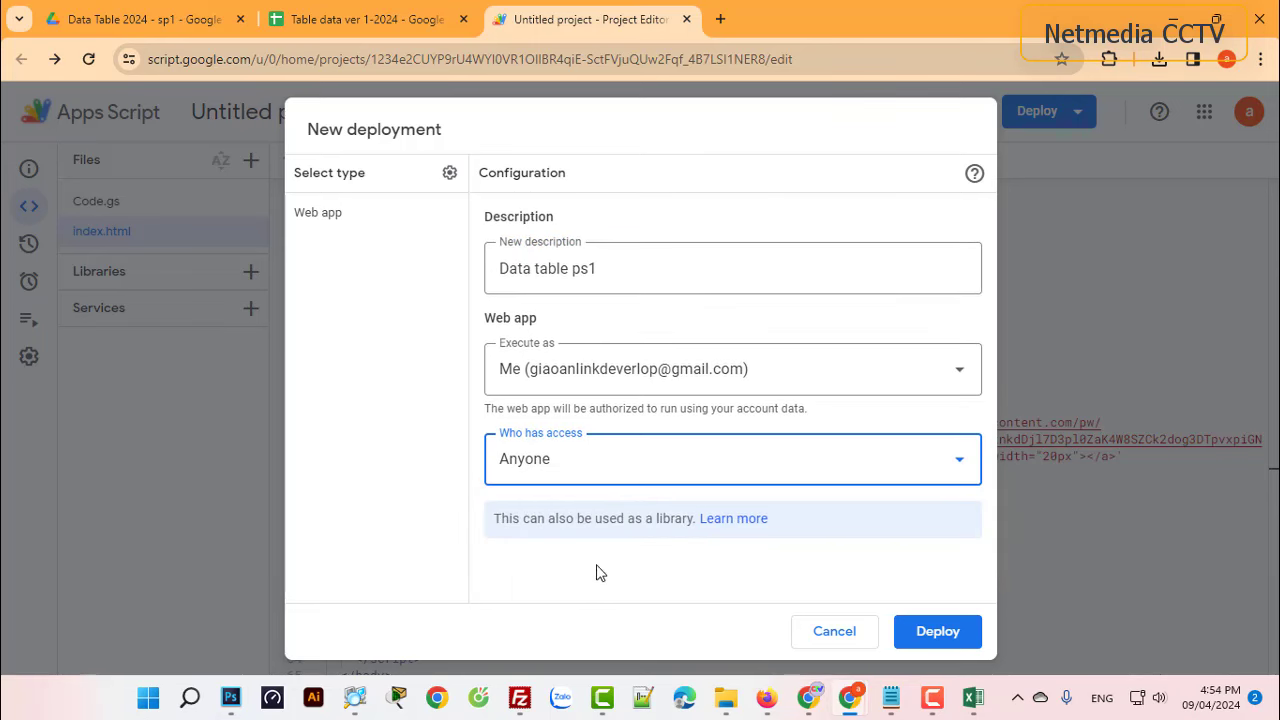
left_click(935, 635)
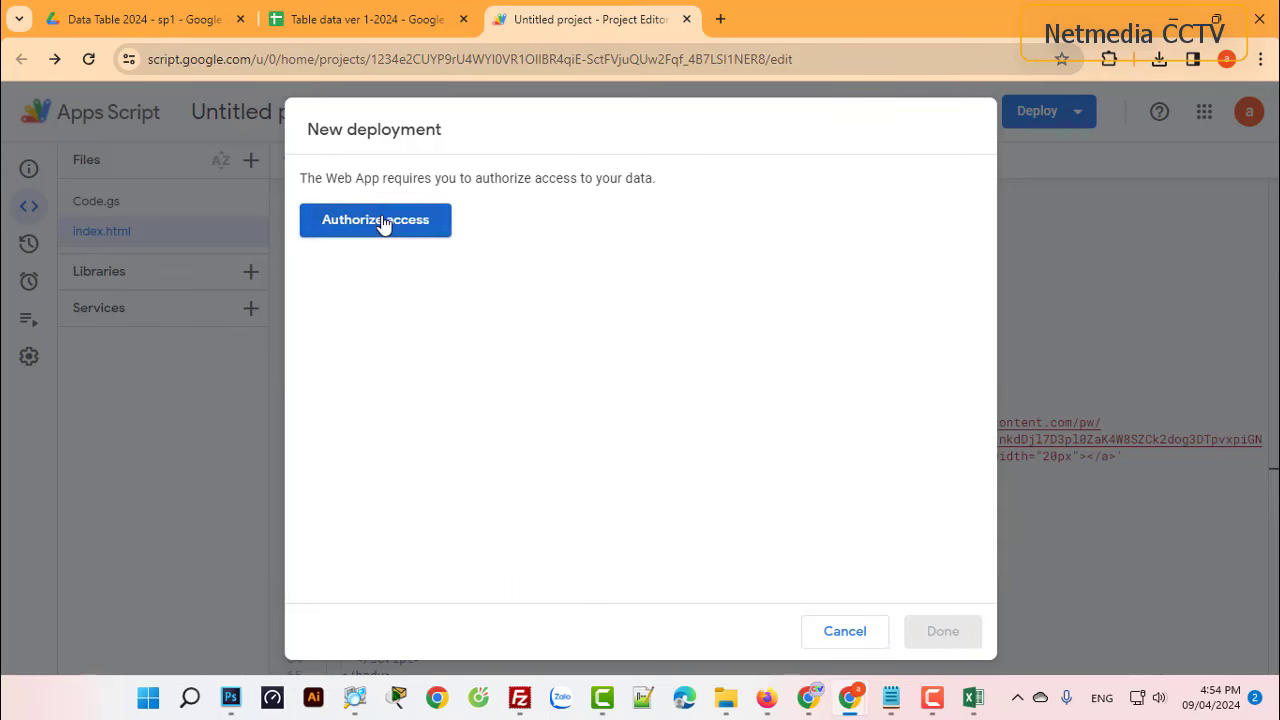
Authorize the app's data access with the Google account and open the web app URL
left_click(369, 221)
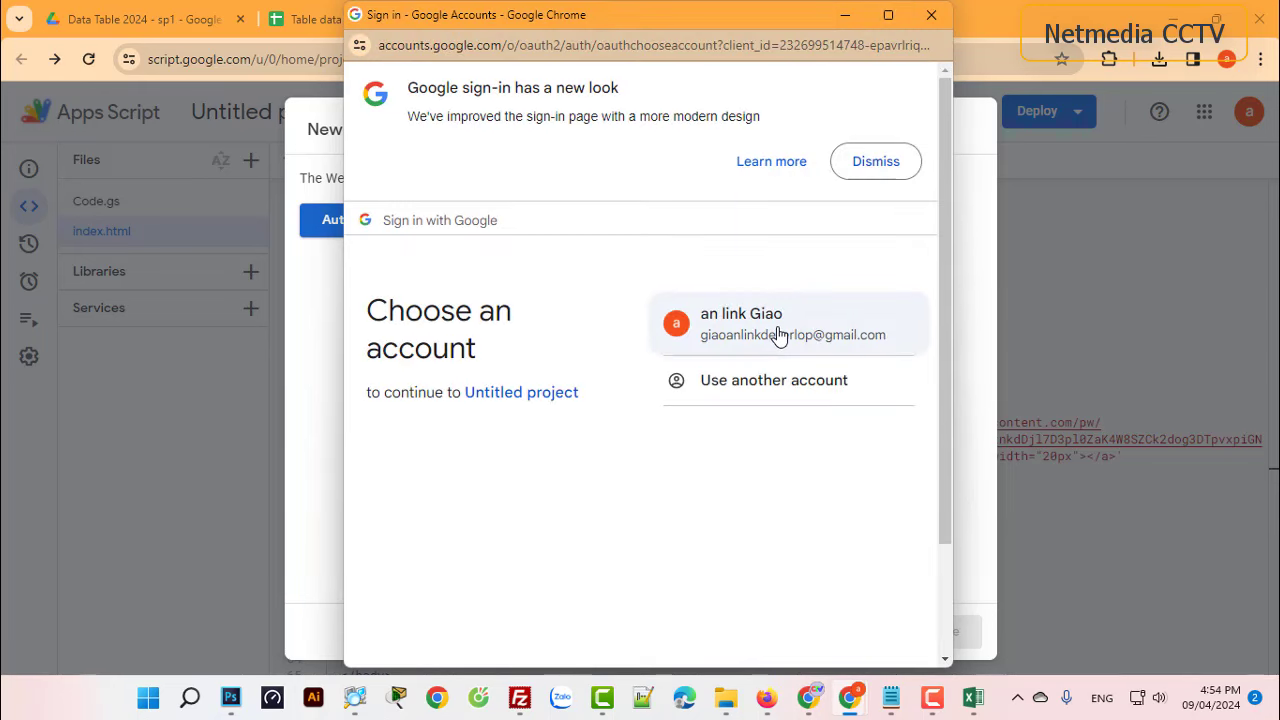
left_click(779, 335)
left_click(392, 413)
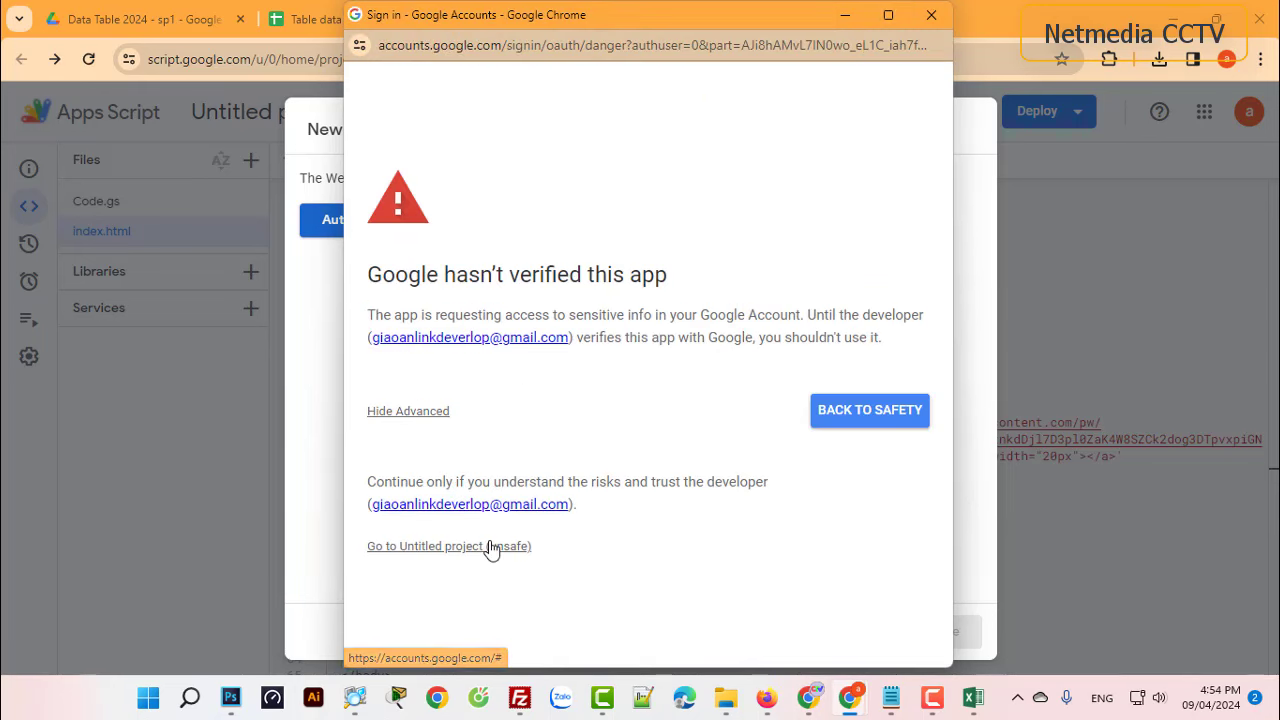
left_click(490, 546)
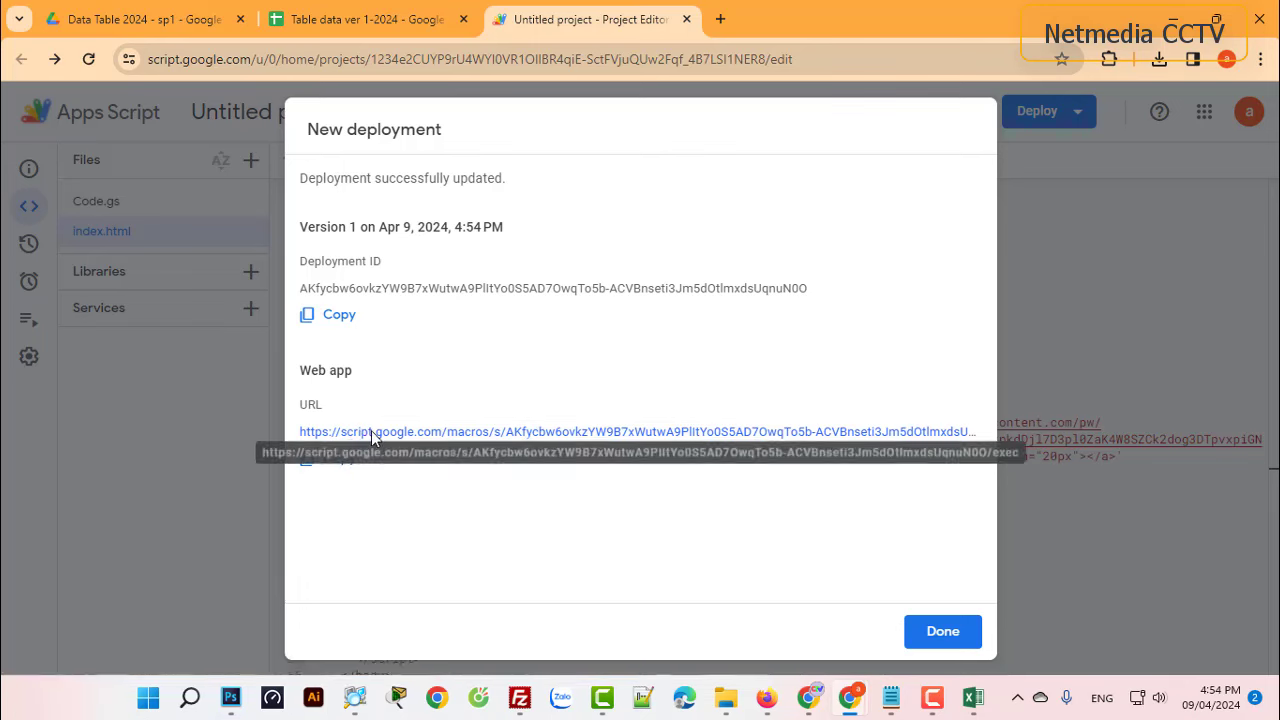
left_click(368, 436)
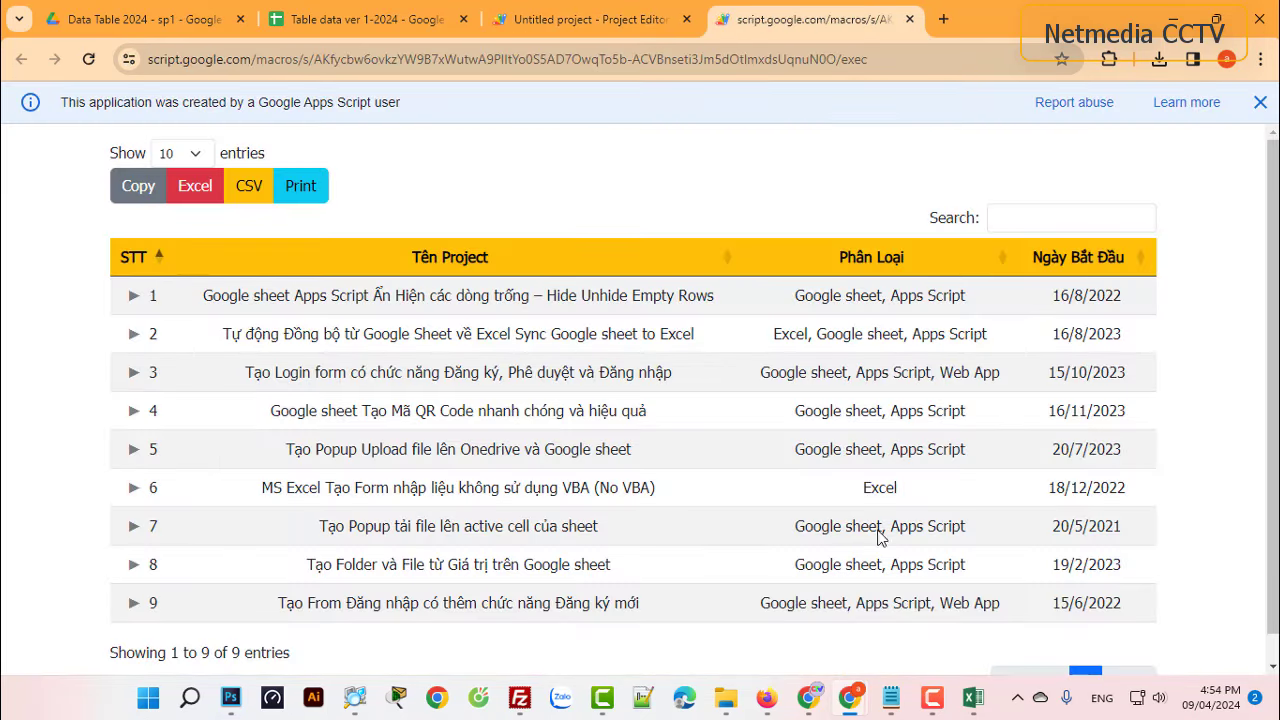
Compare the web app with the Table data ver 1-2024 sheet and move its tab before the editor
scroll(1021, 515, "down", 1)
scroll(294, 529, "up", 1)
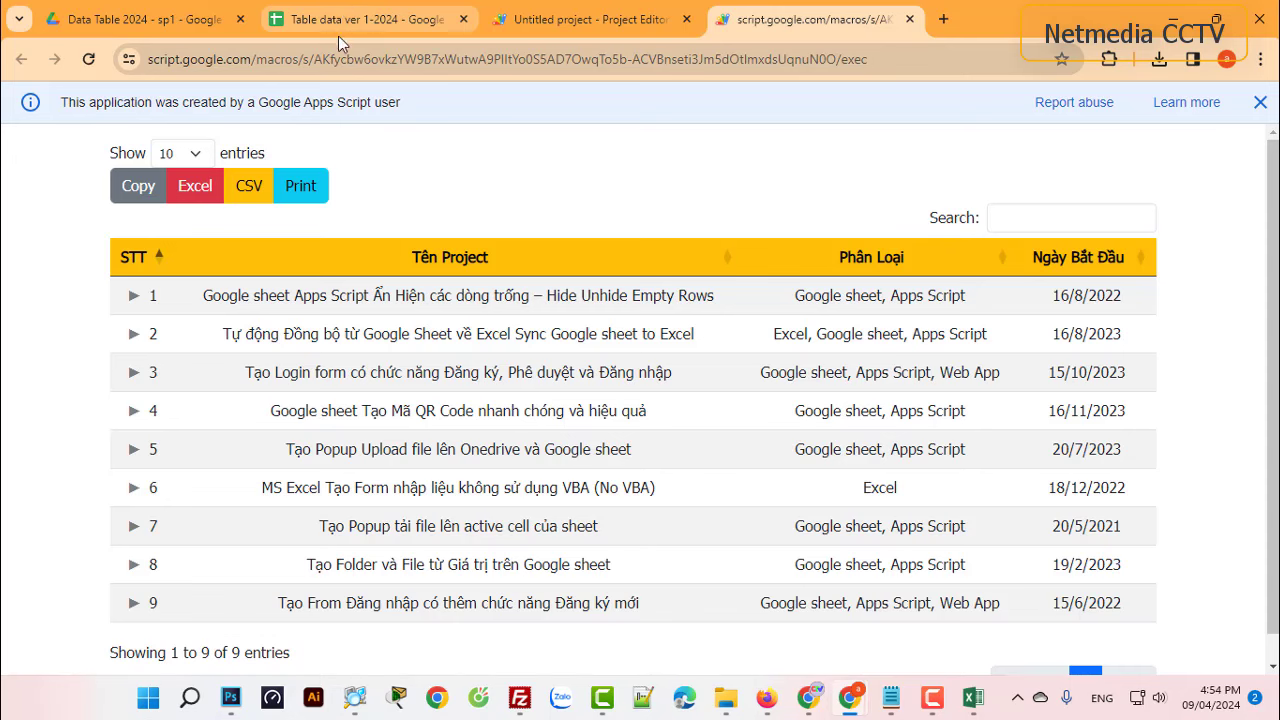
left_click(340, 20)
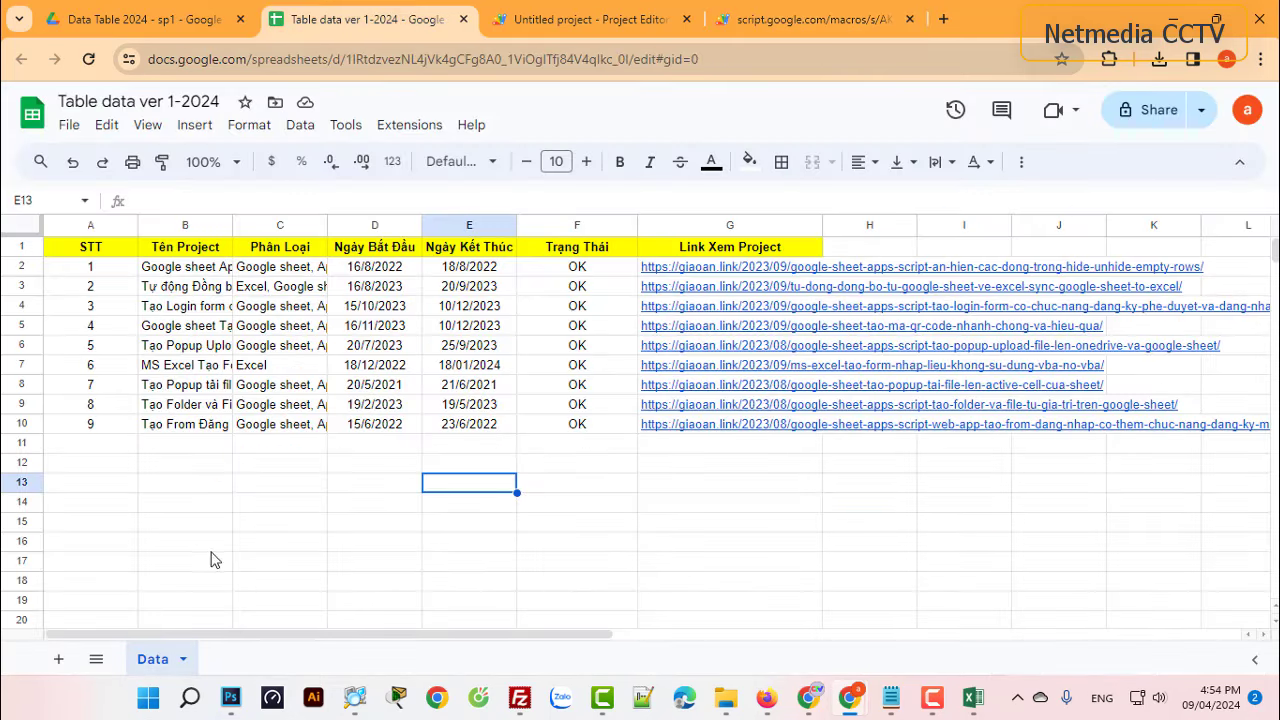
left_click(800, 19)
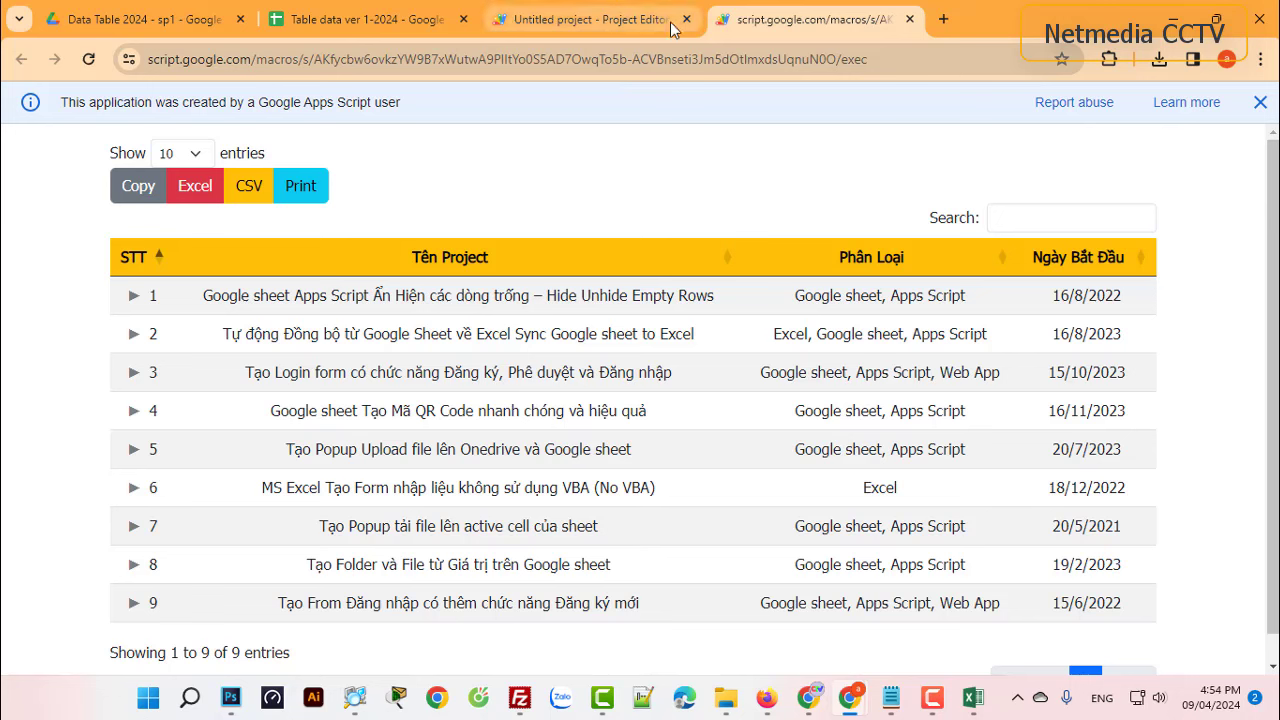
left_click_drag(790, 19, 665, 25)
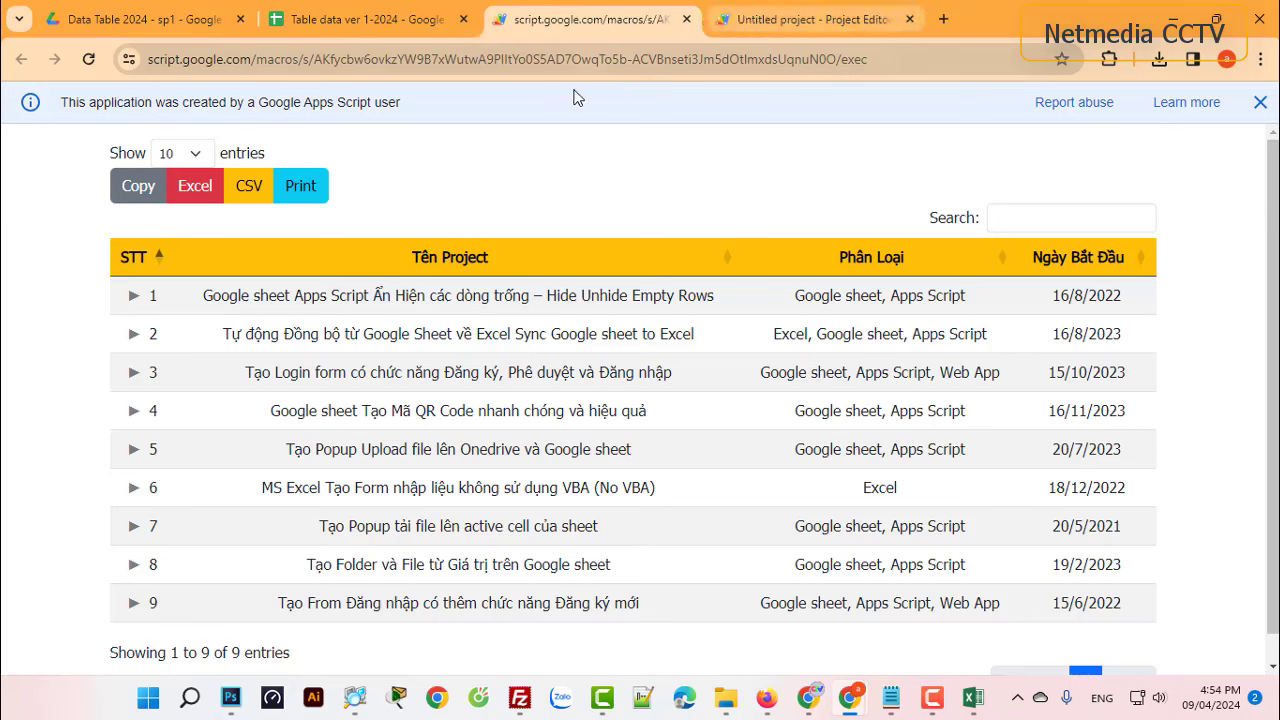
Expand, collapse and re-expand row 1's end date, status and link, then return to the editor
left_click(134, 296)
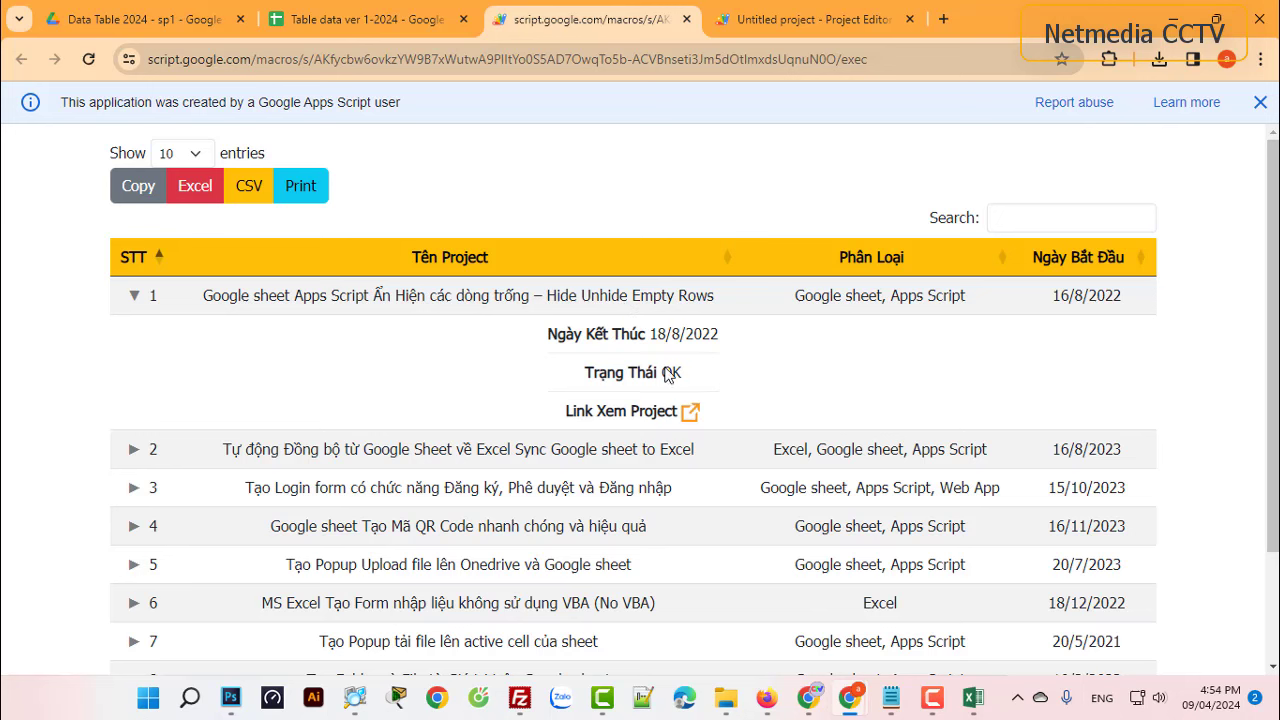
left_click(135, 299)
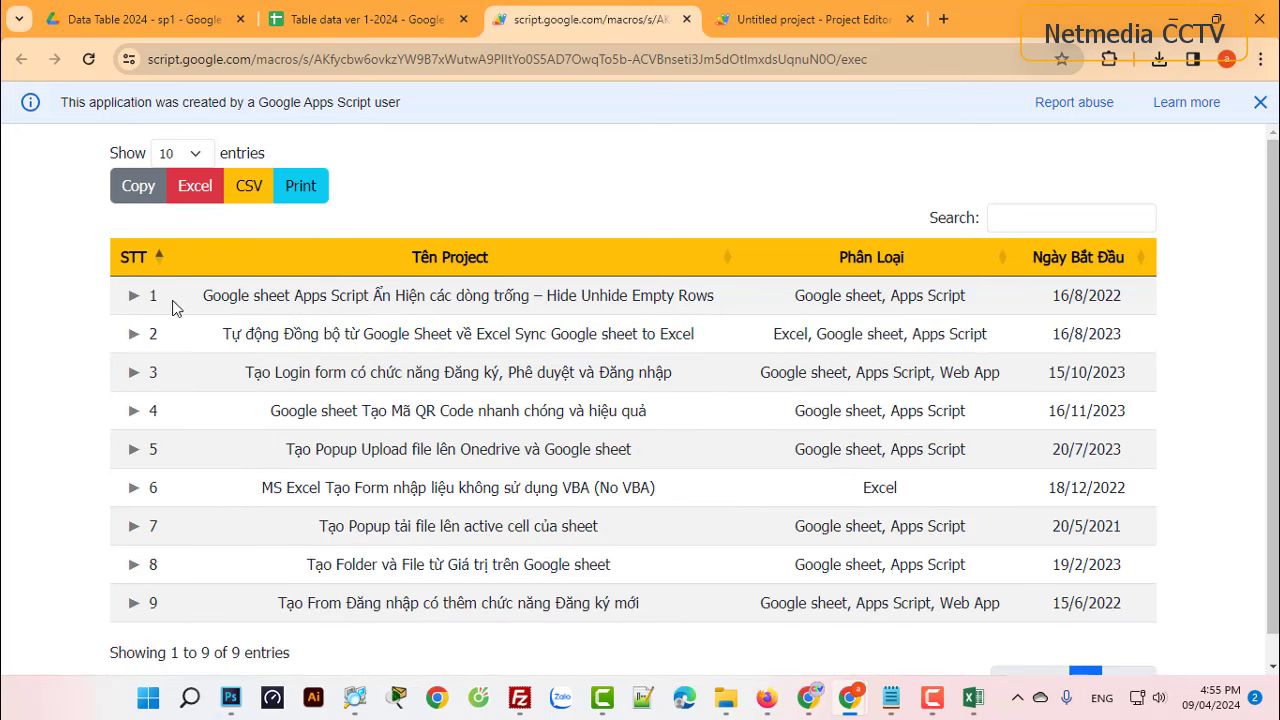
left_click(134, 299)
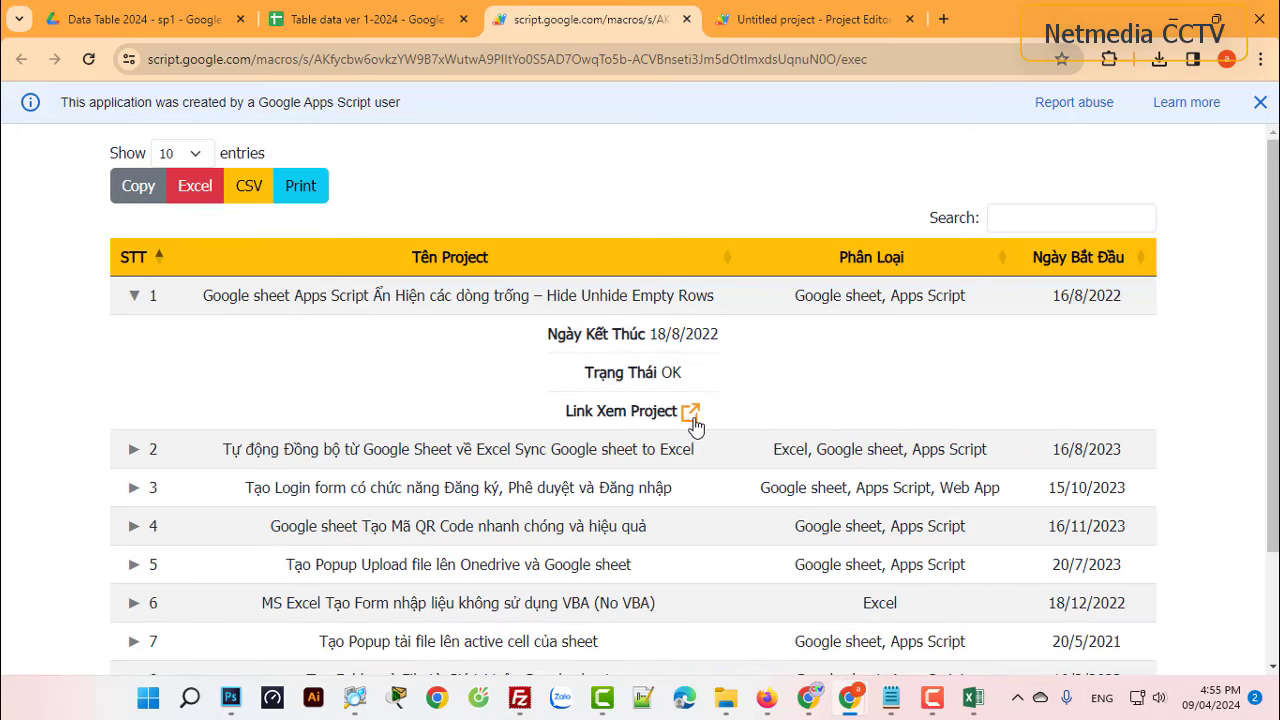
left_click(757, 20)
left_click(943, 633)
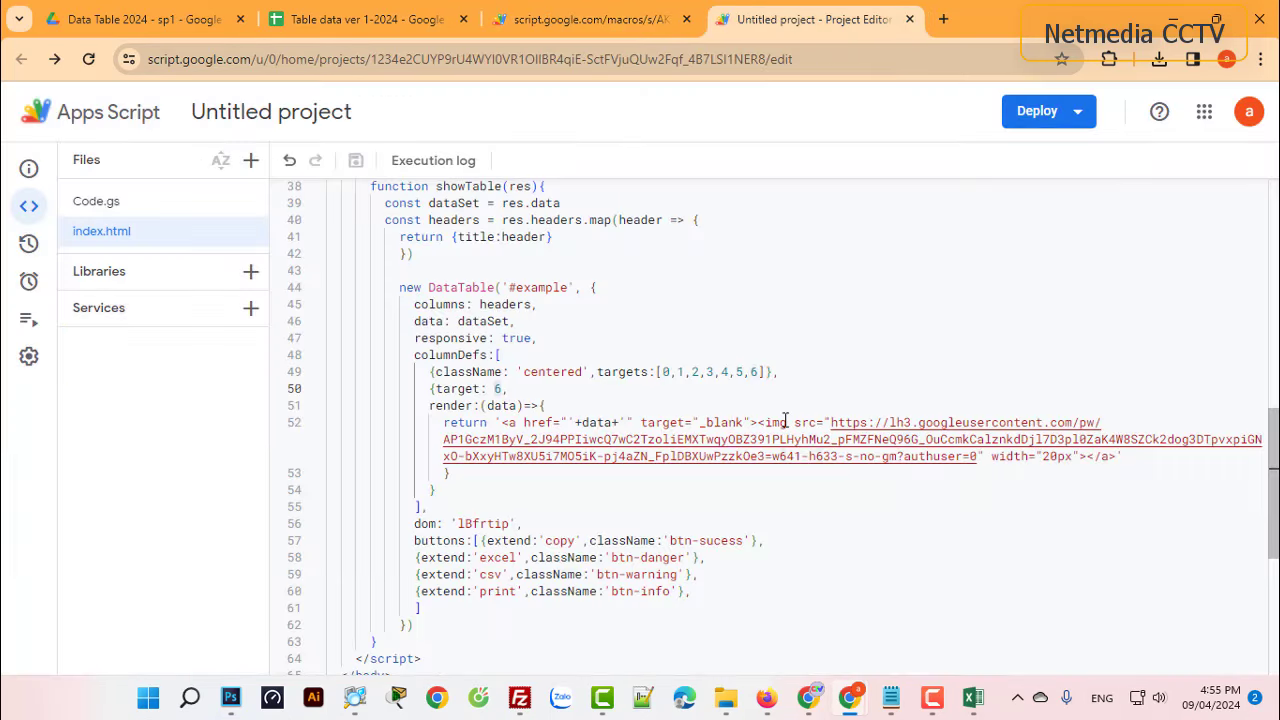
left_click_drag(830, 422, 970, 456)
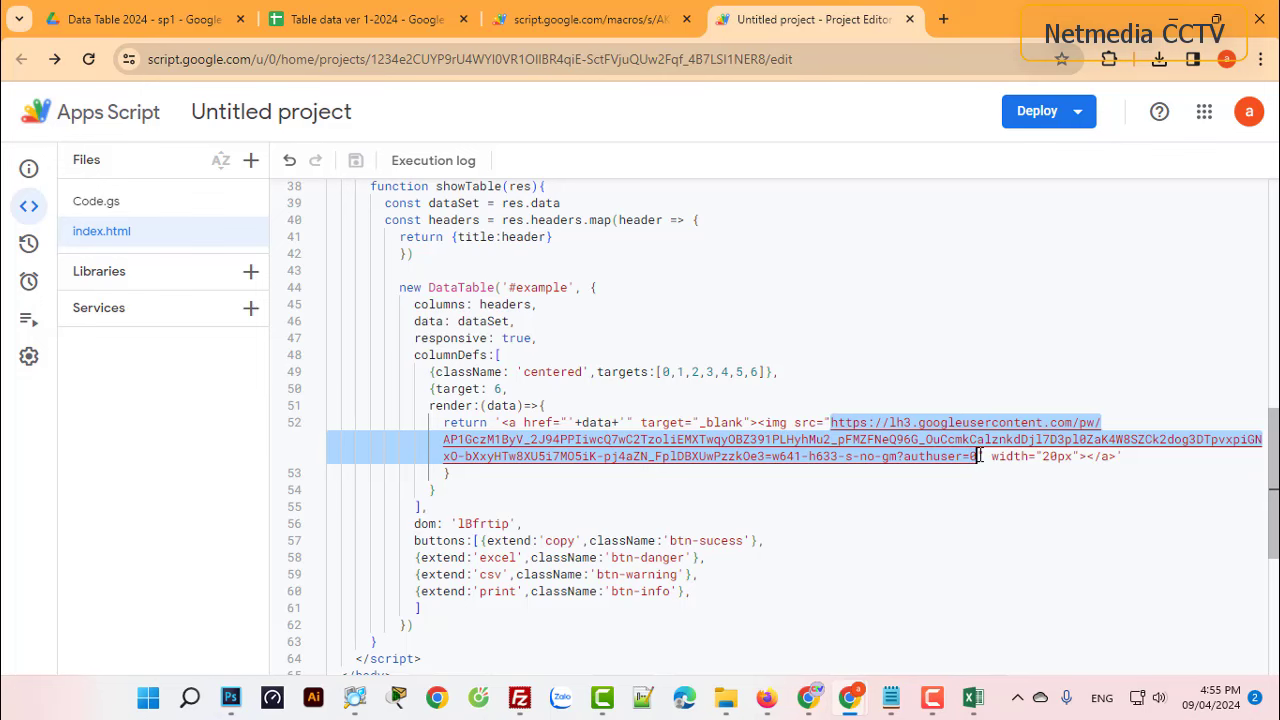
key("ctrl+shift+Tab")
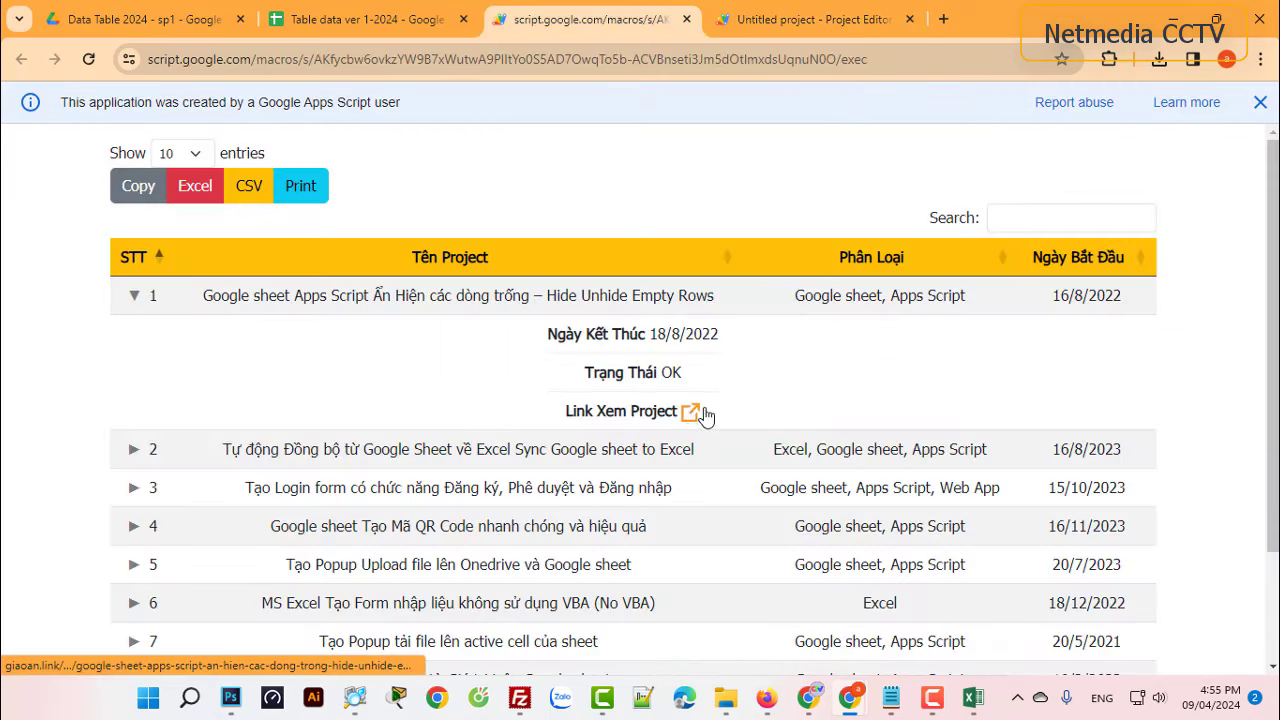
left_click(703, 414)
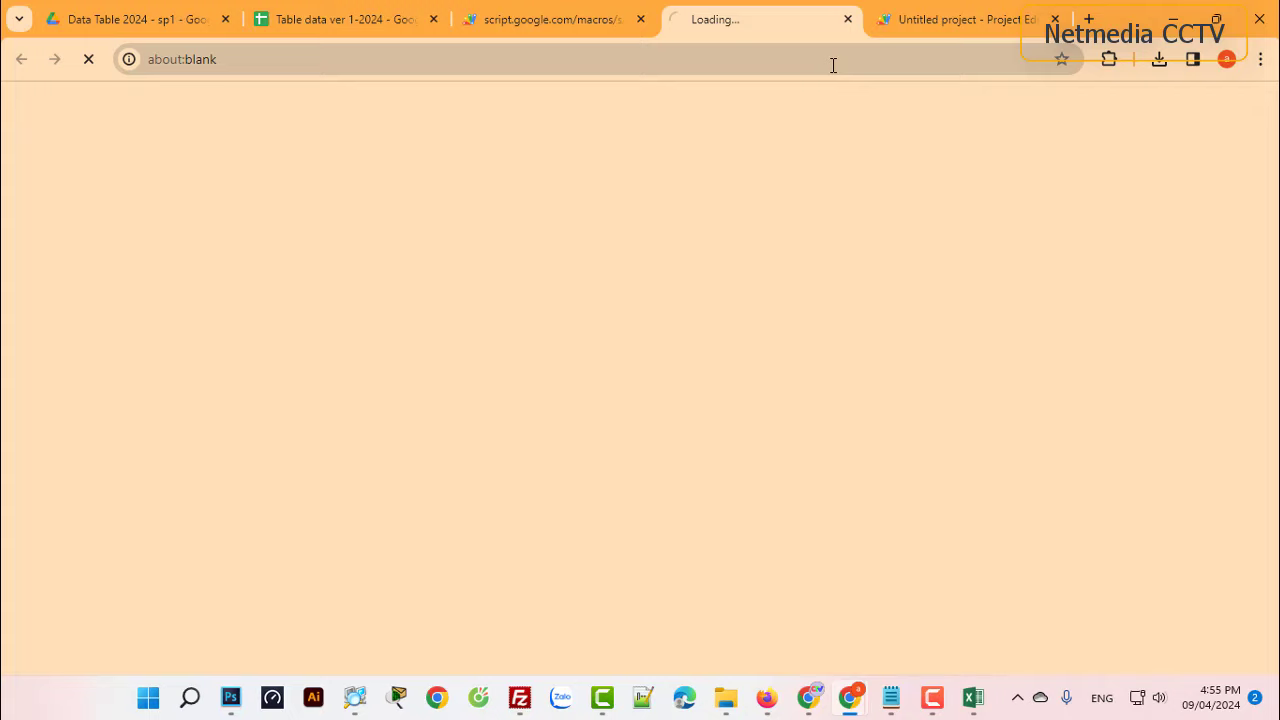
left_click(349, 19)
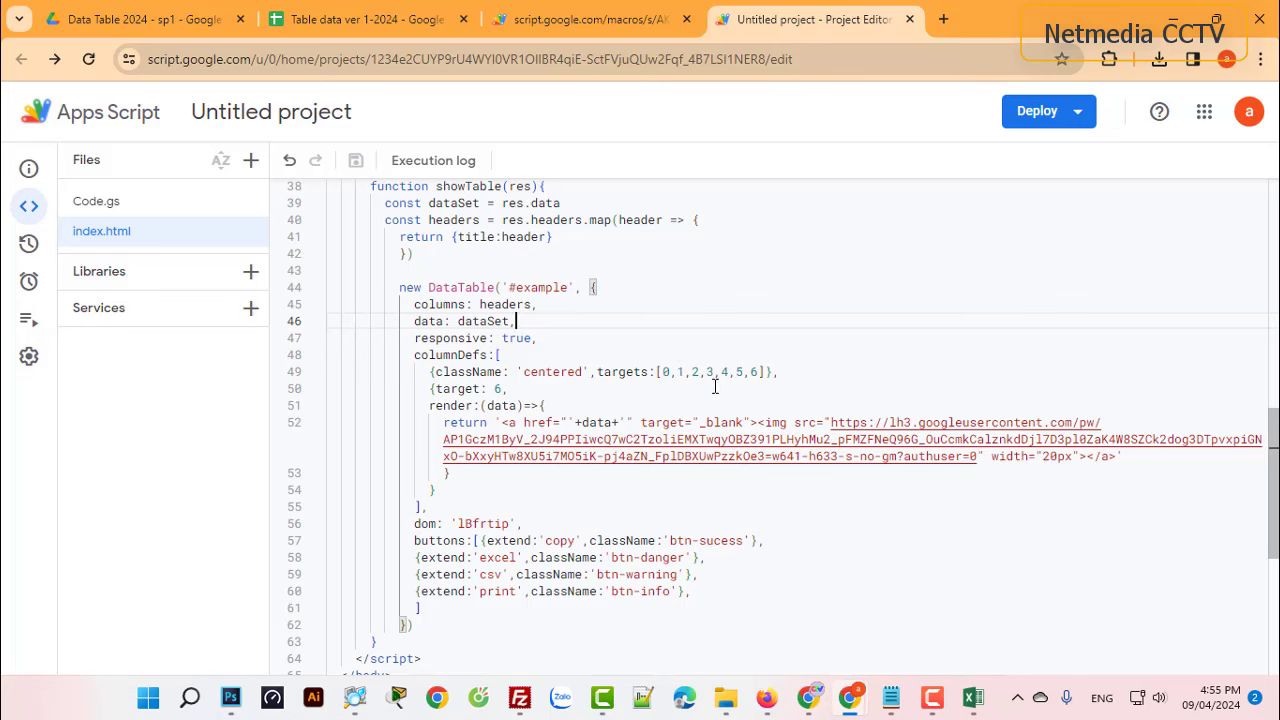
Delete columns E–F (Ngày Kết Thúc, Trạng Thái) from the Data sheet
left_click(290, 19)
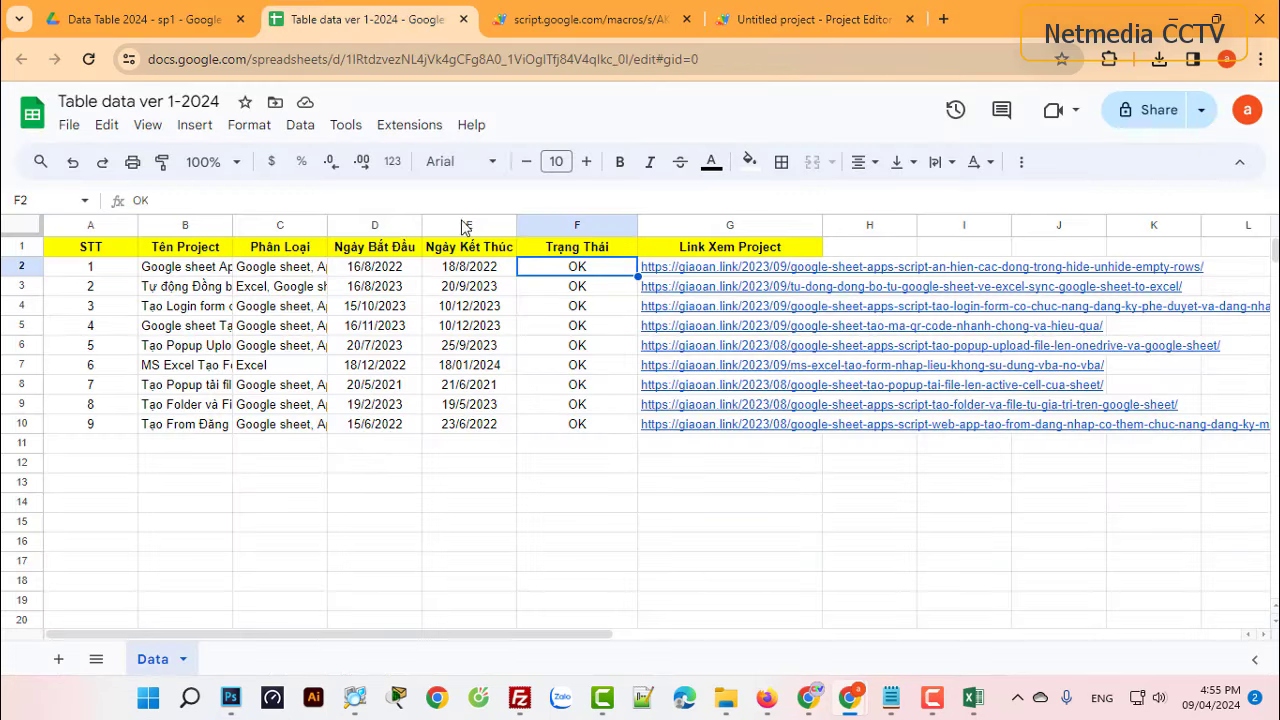
left_click_drag(494, 226, 537, 226)
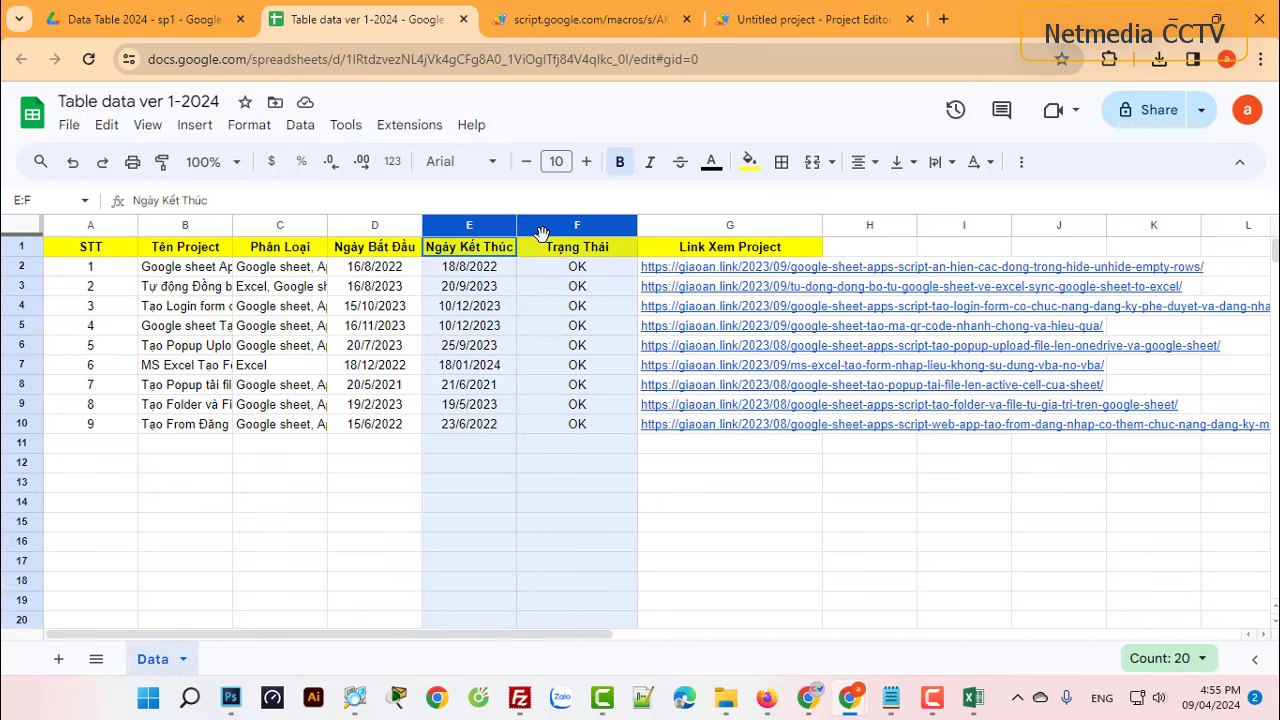
right_click(485, 227)
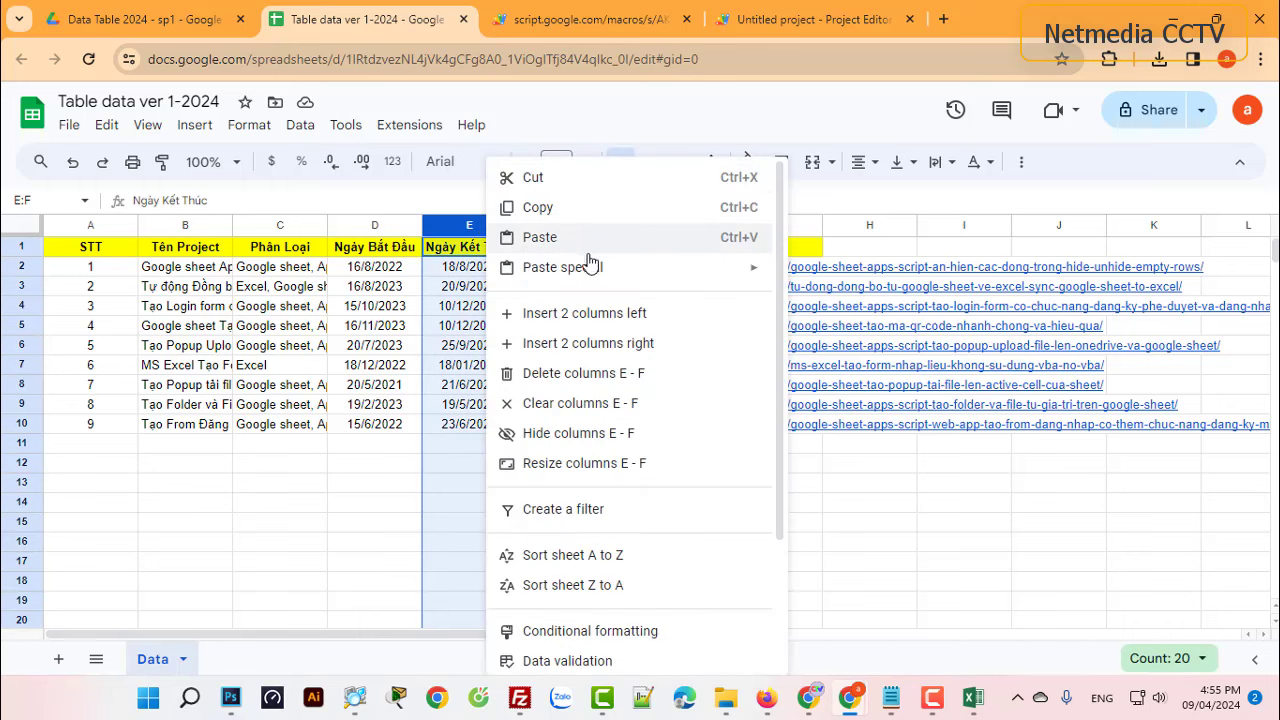
left_click(617, 372)
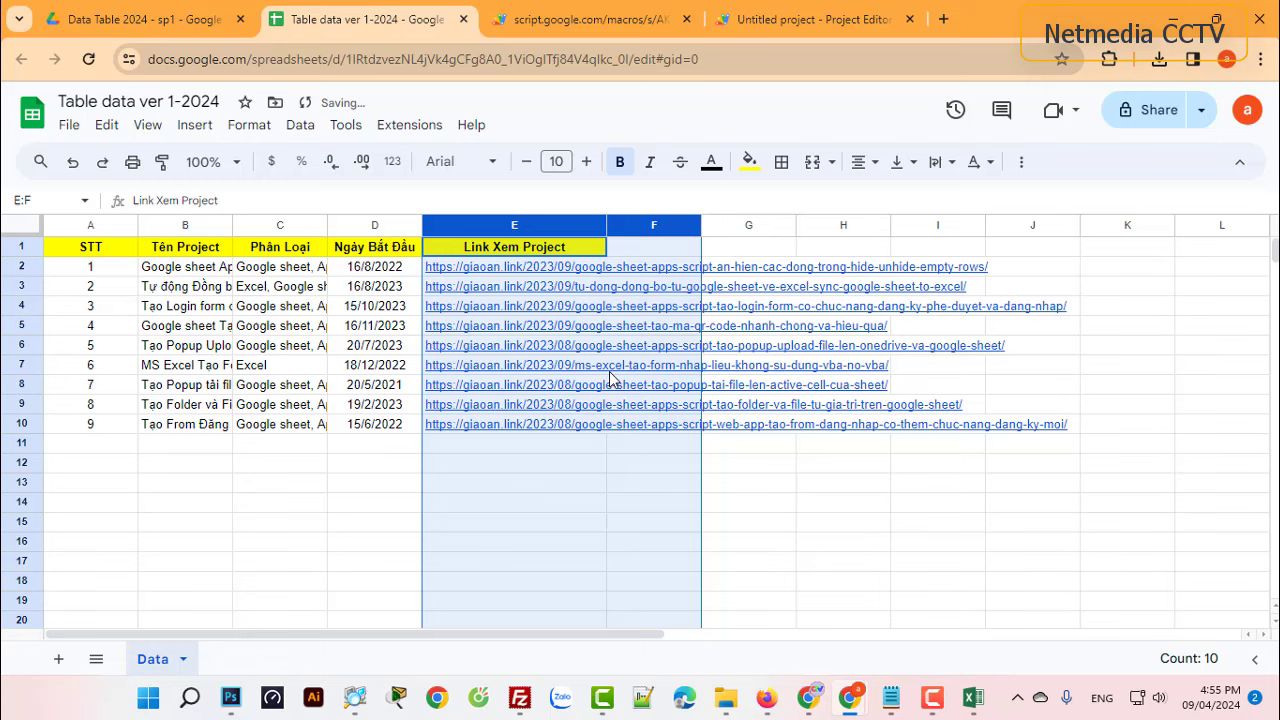
left_click(776, 504)
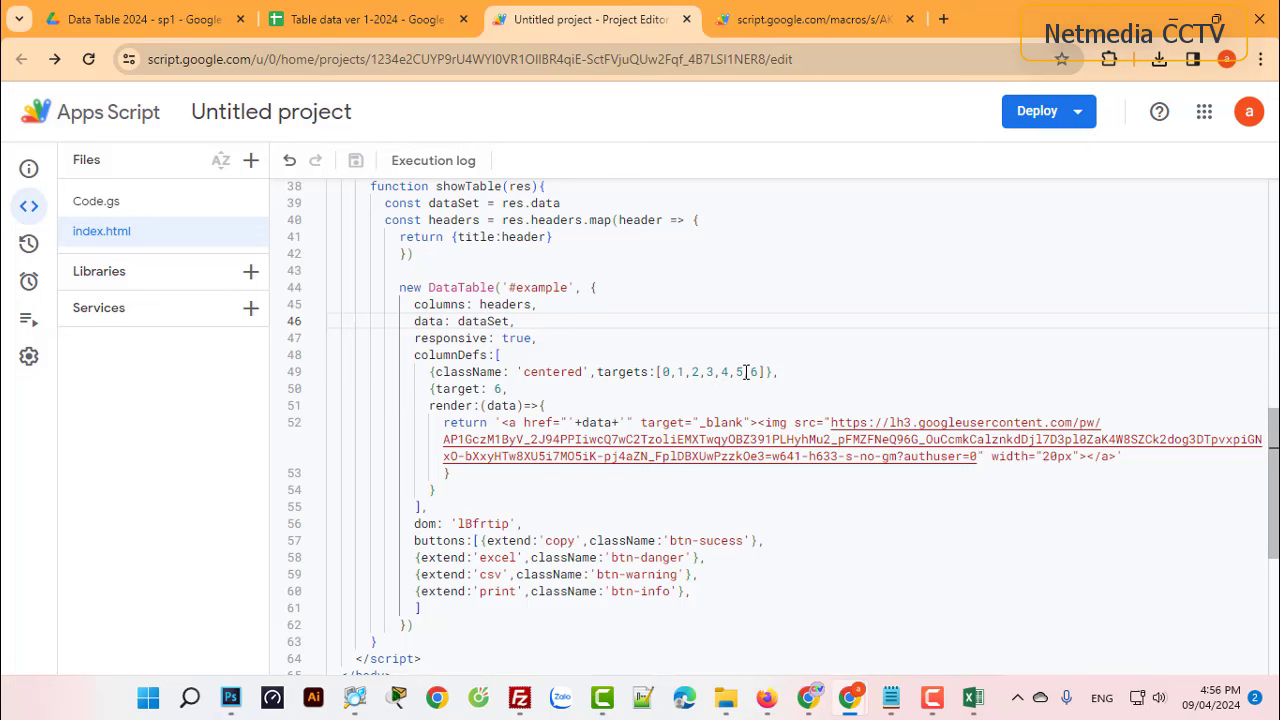
In index.html, center only columns 0–4, set the link-icon target to column 4, and save
left_click_drag(737, 372, 757, 372)
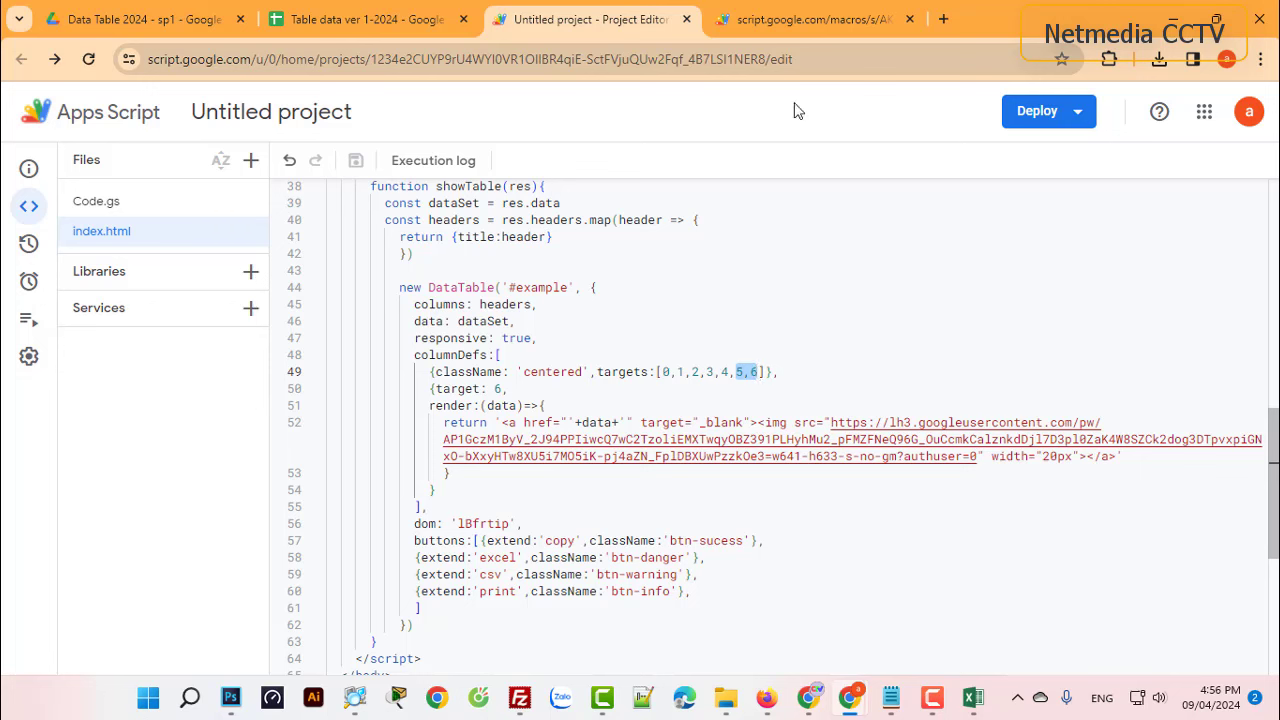
key("BackSpace")
key("BackSpace")
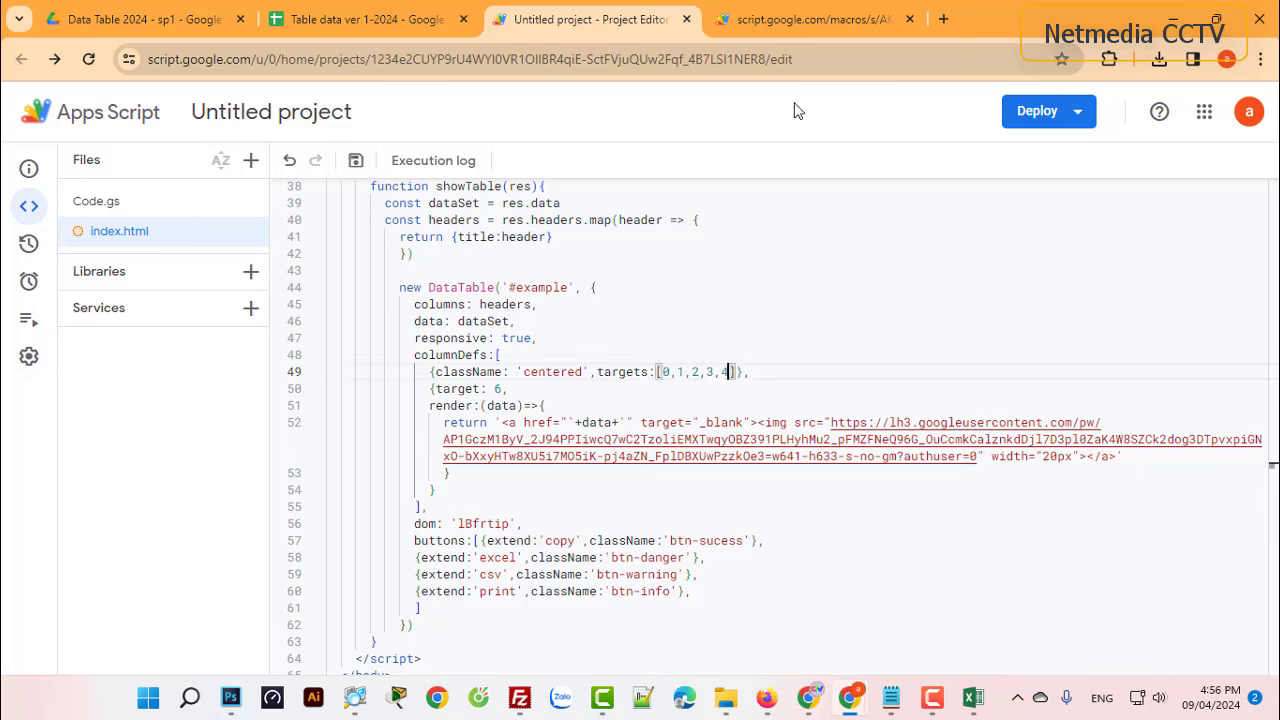
double_click(496, 389)
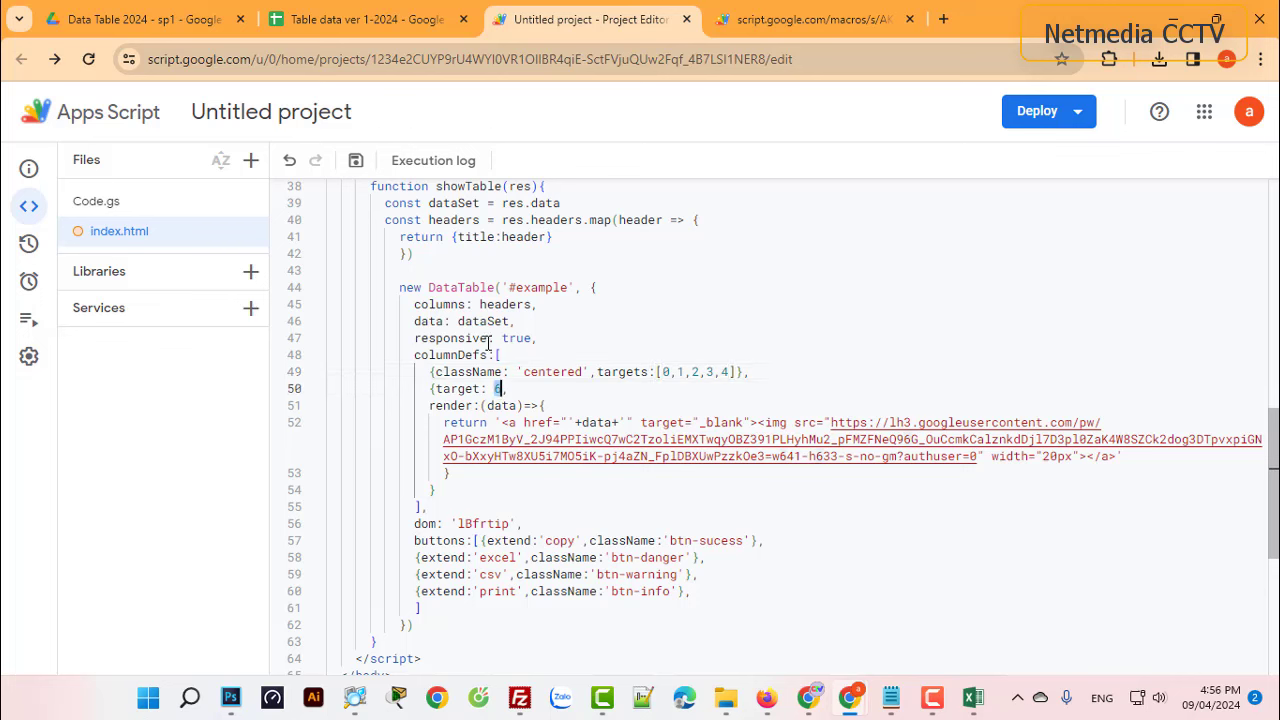
type("4")
left_click(355, 160)
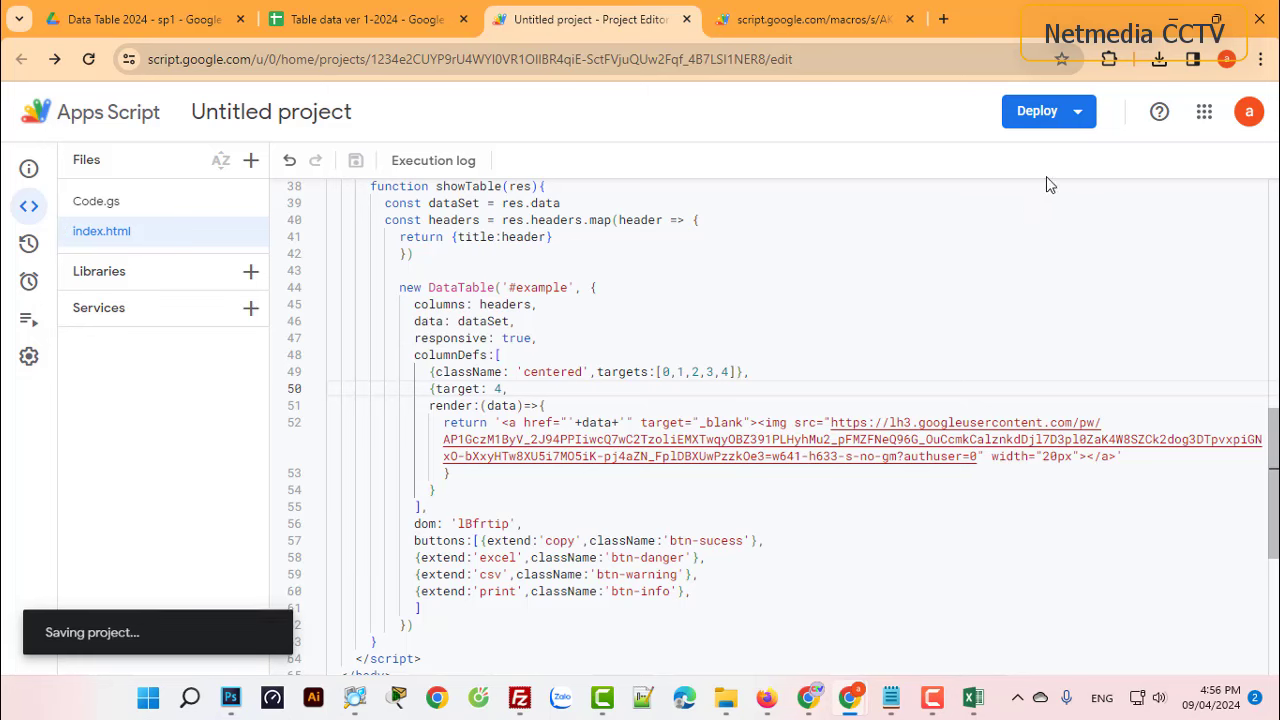
Open the test deployment's web app URL in a new tab
left_click(1070, 122)
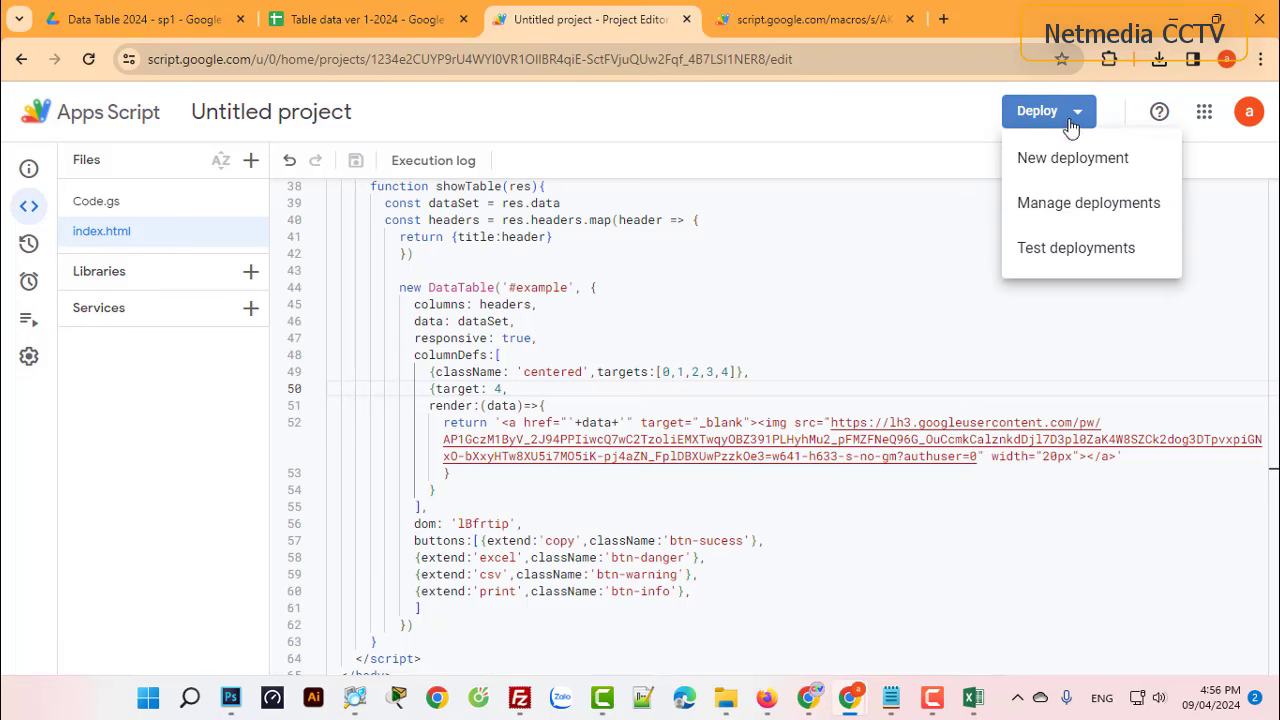
left_click(1066, 250)
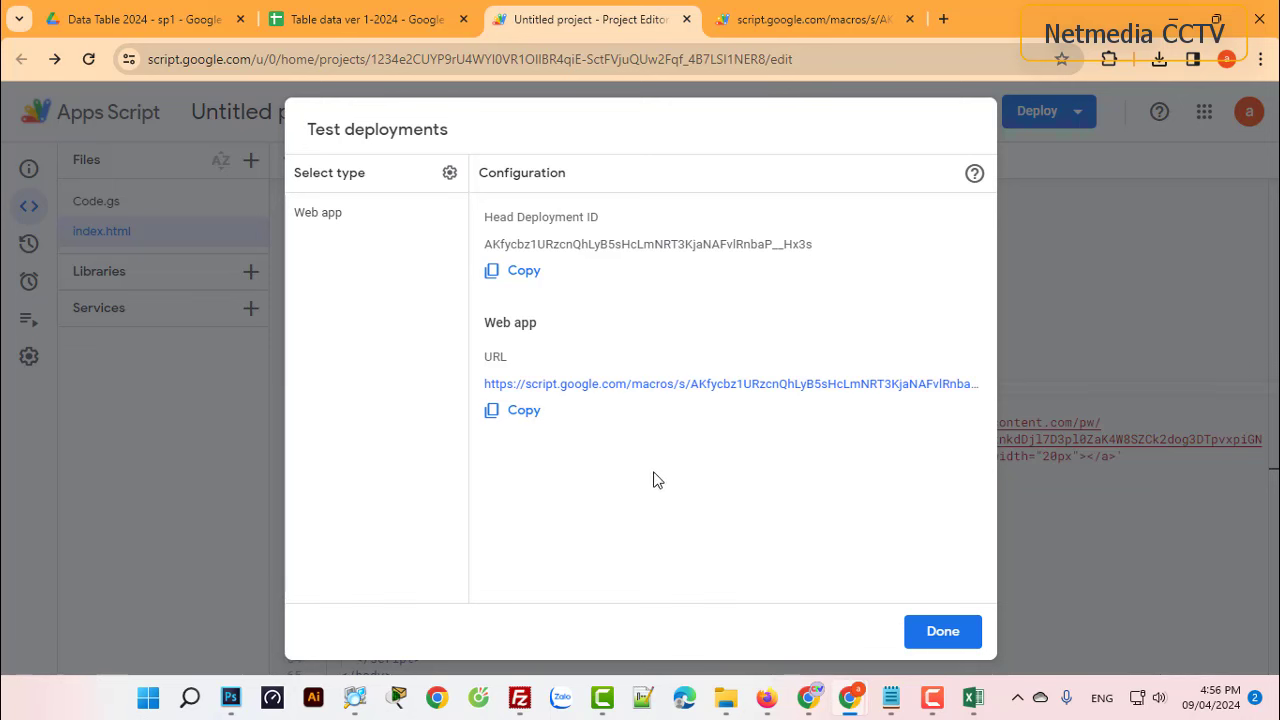
left_click(692, 386)
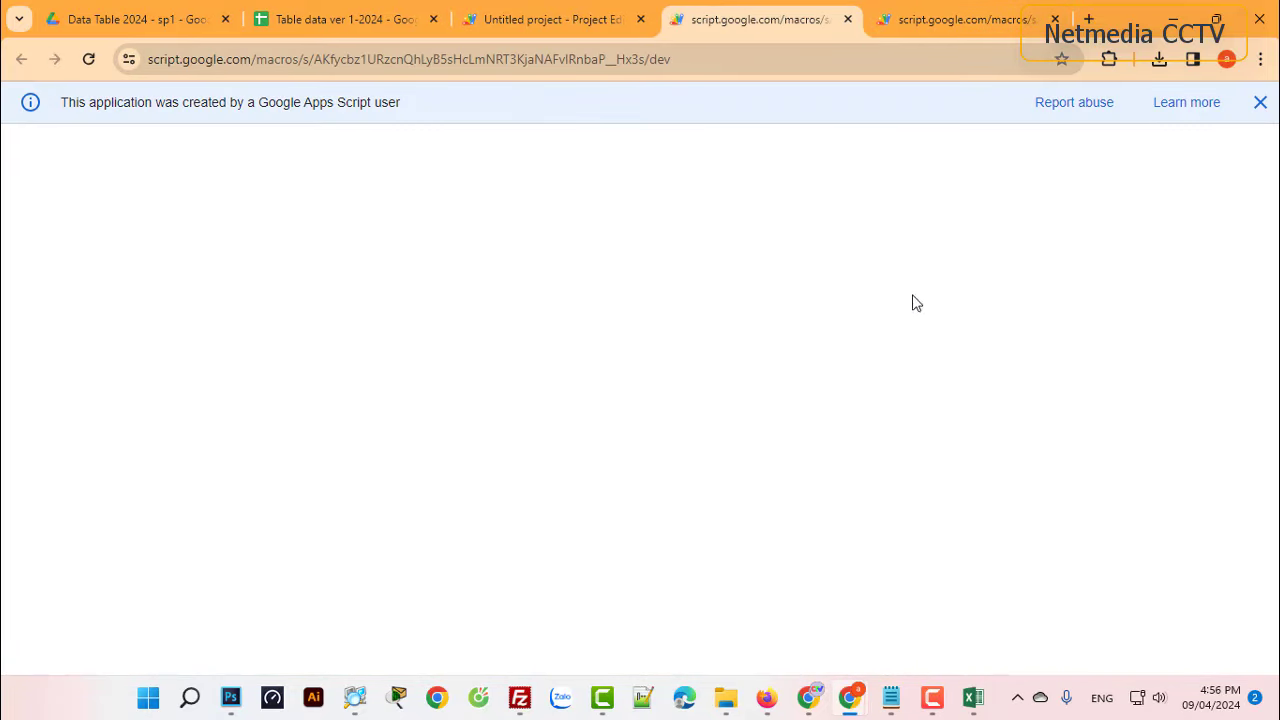
Close the duplicate web app tab and confirm row 1's details hold only the Link Xem Project icon
middle_click(917, 36)
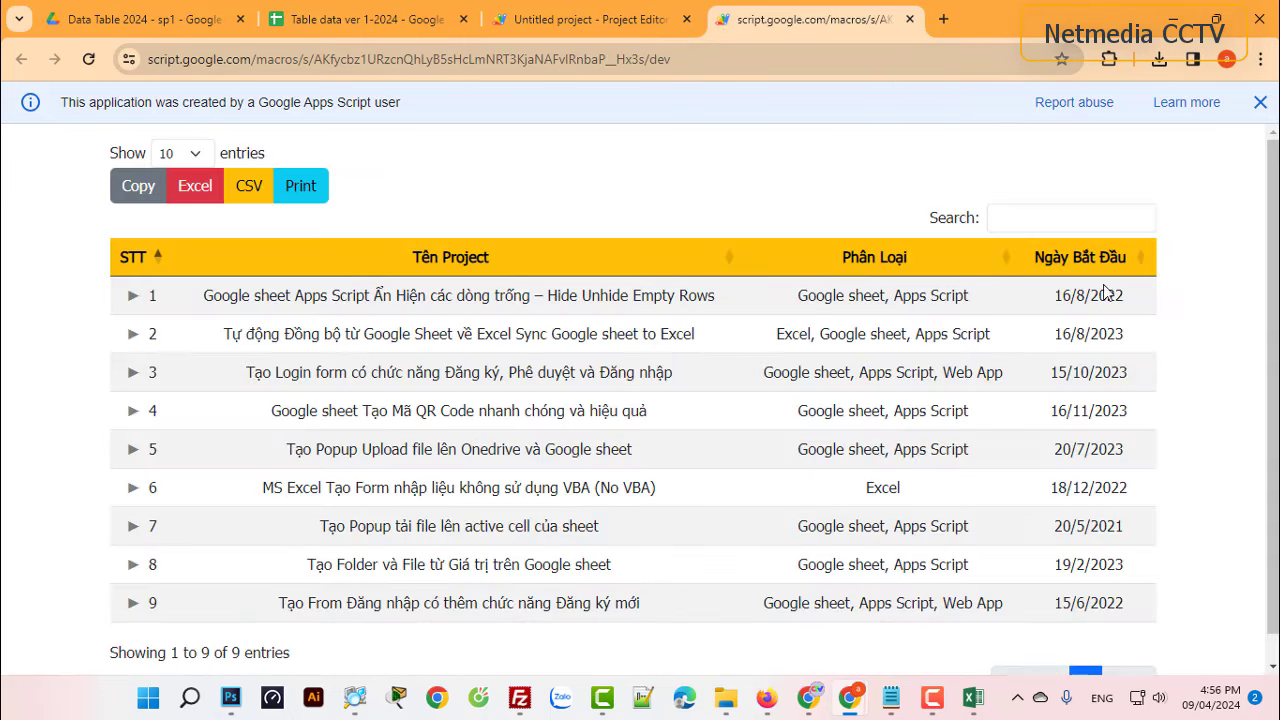
left_click(800, 295)
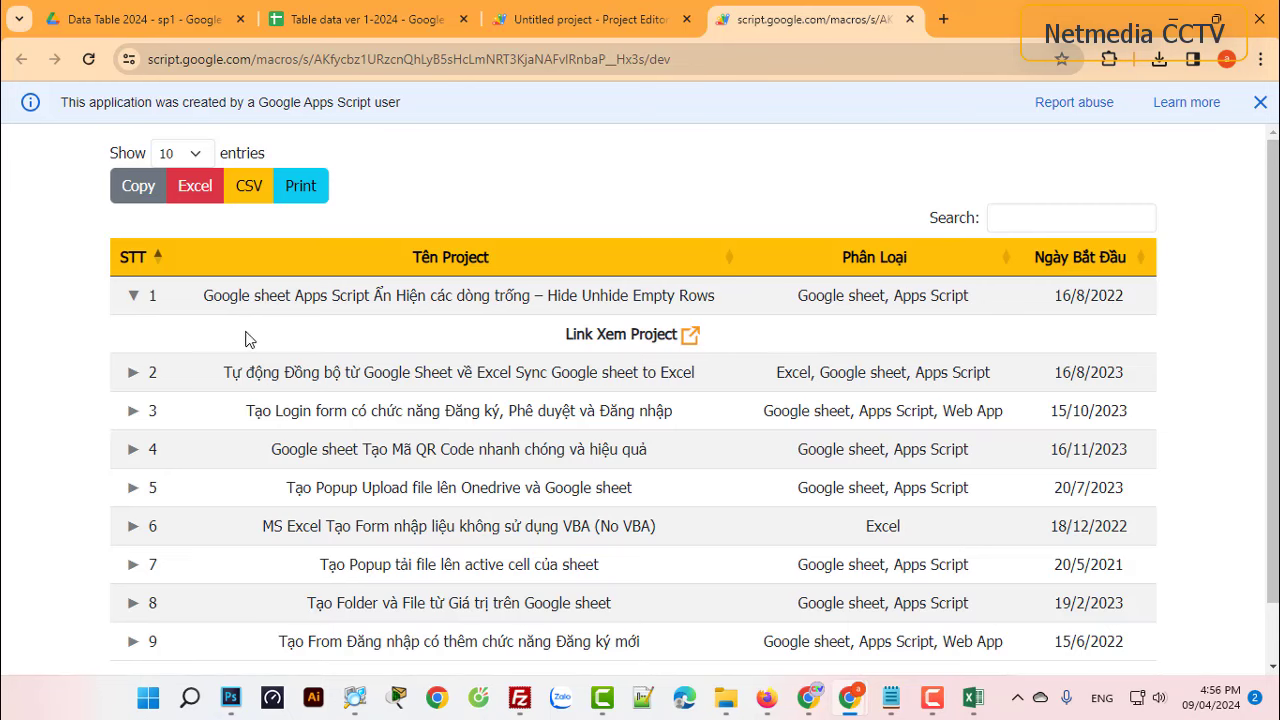
left_click(135, 300)
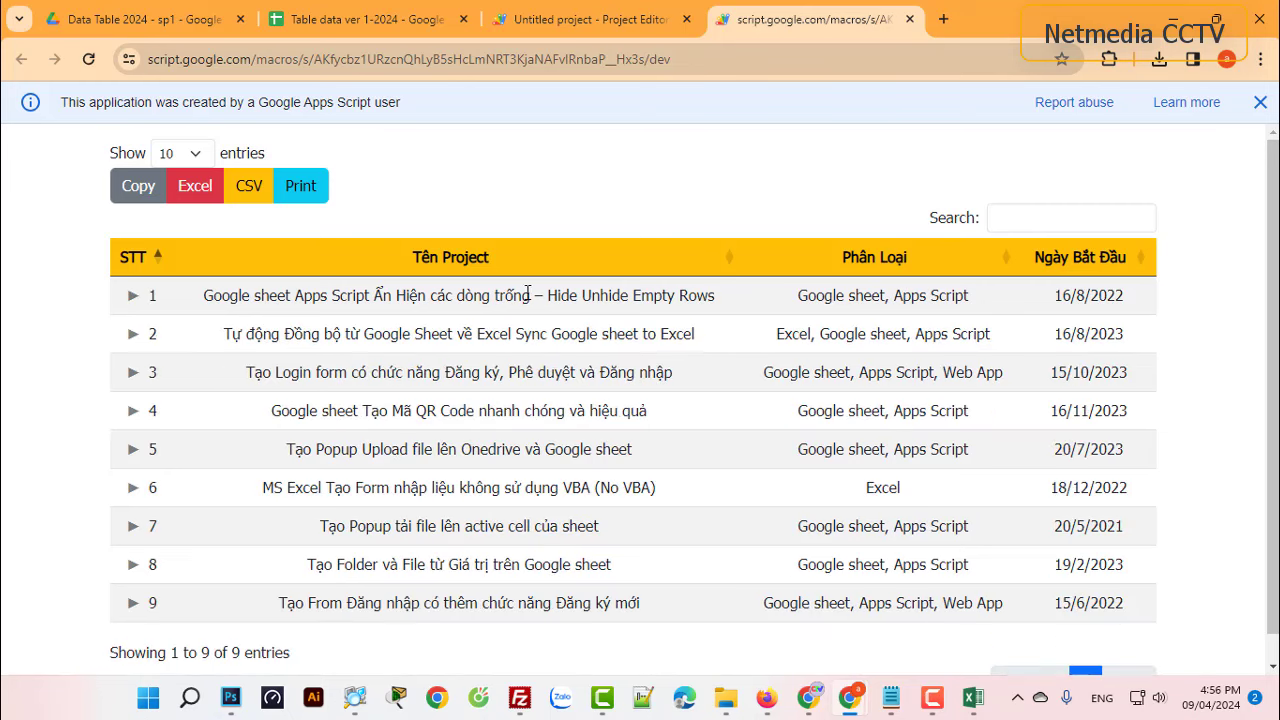
Delete column D (Ngày Bắt Đầu) in the Table data sheet so Link Xem Project becomes column D
left_click(372, 20)
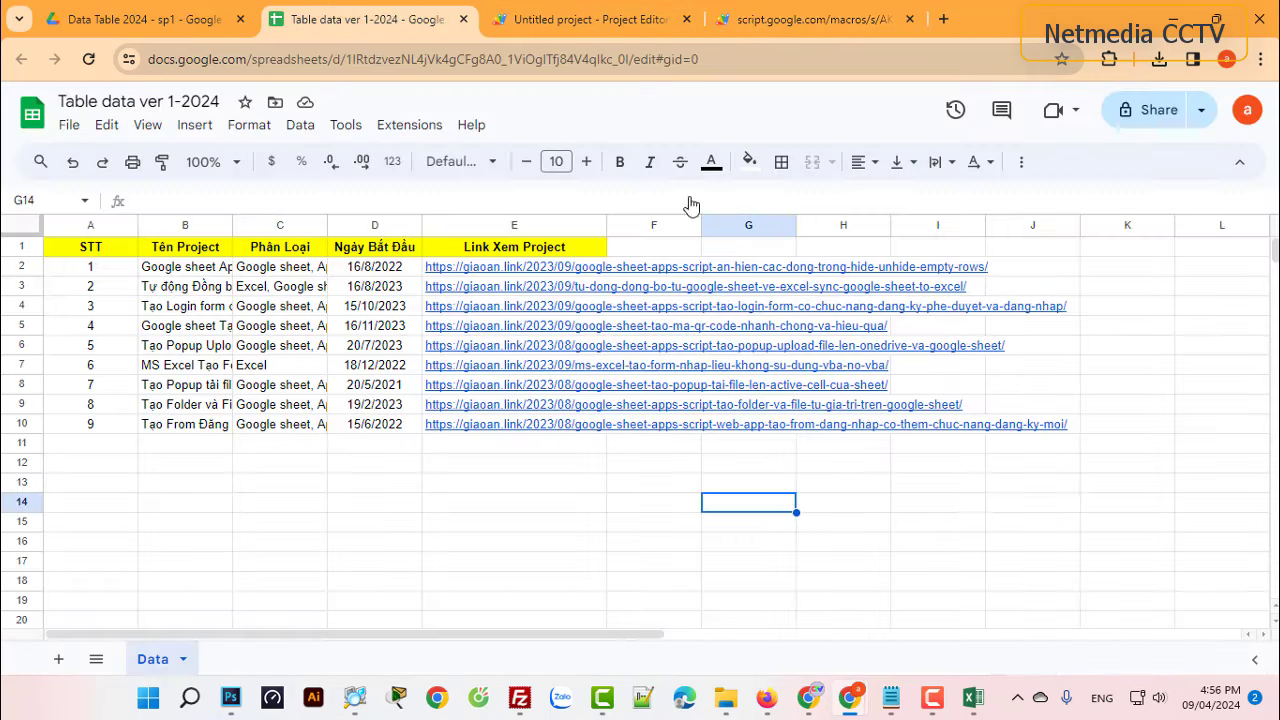
left_click(374, 232)
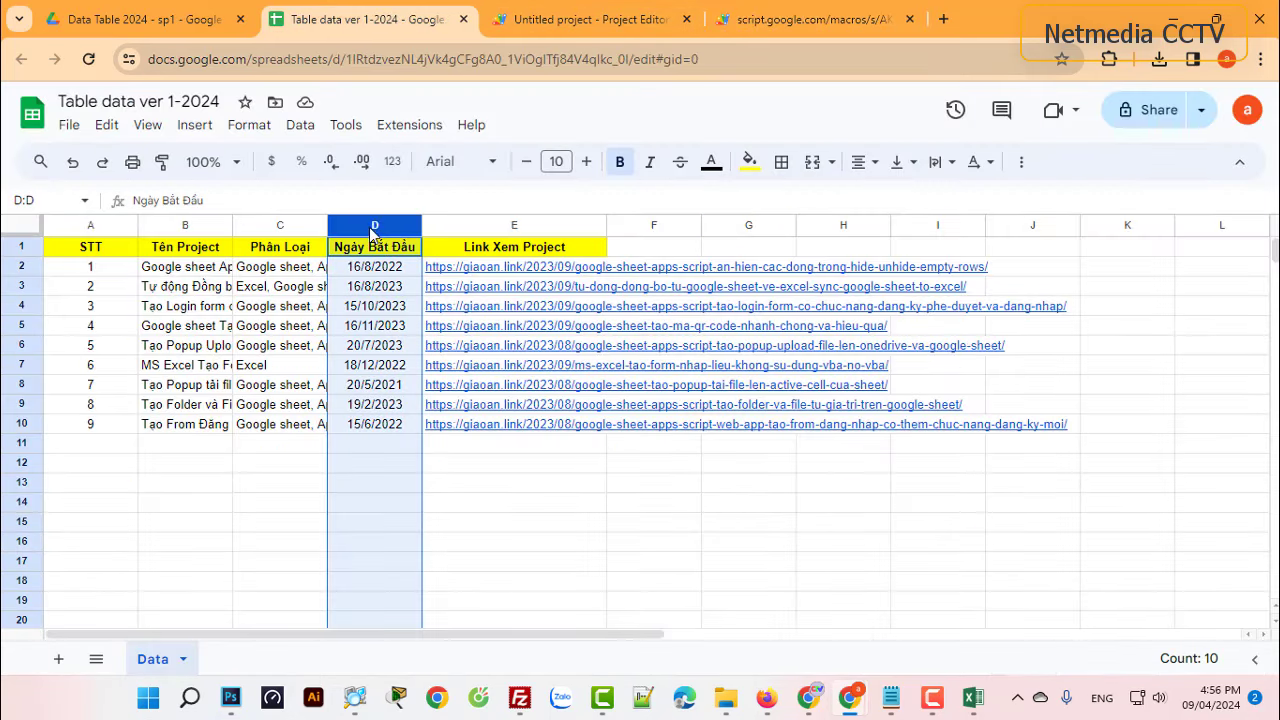
right_click(372, 234)
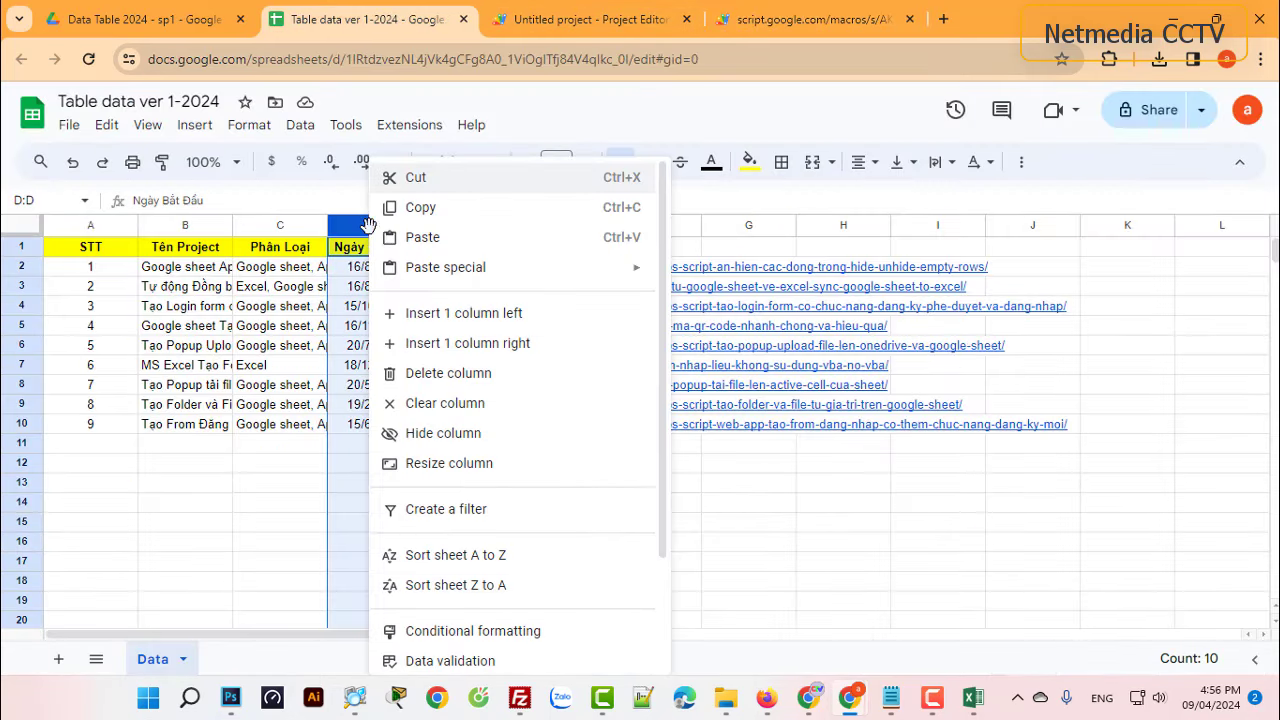
left_click(440, 373)
left_click(630, 560)
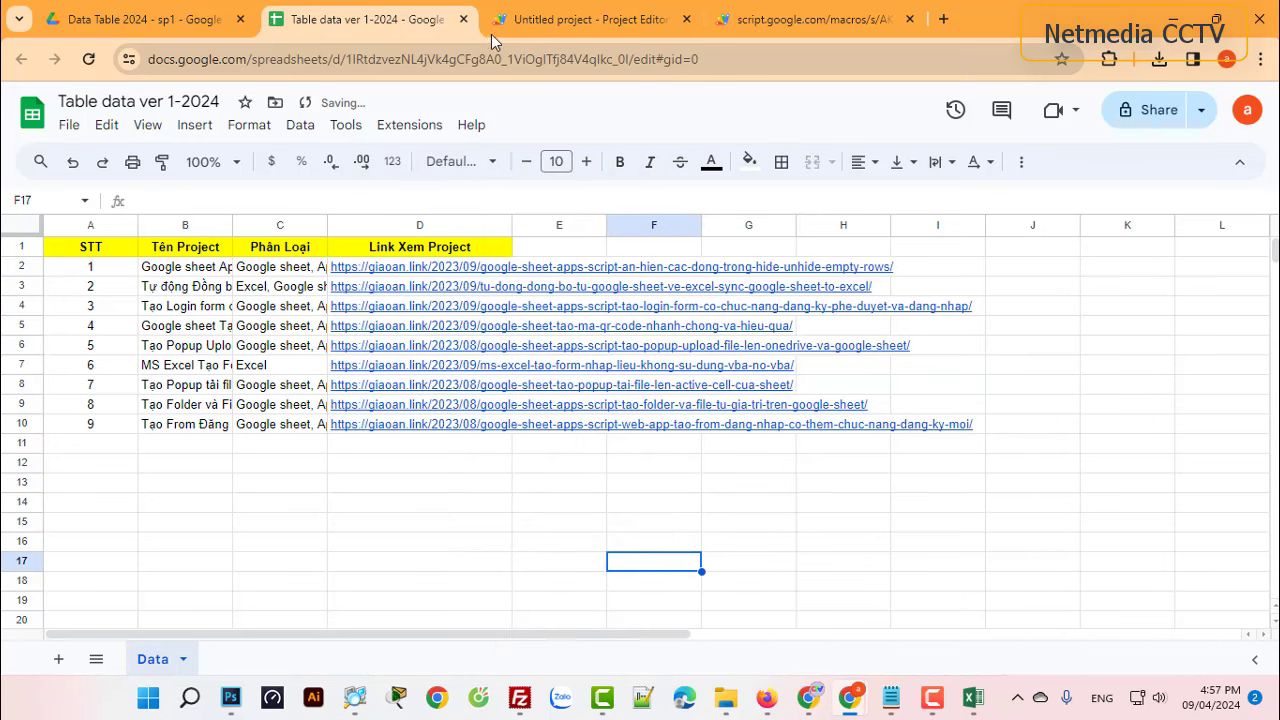
left_click(558, 22)
Change index.html to center targets [0,1,2,3], render the link icon in column 3, and save
left_click(943, 630)
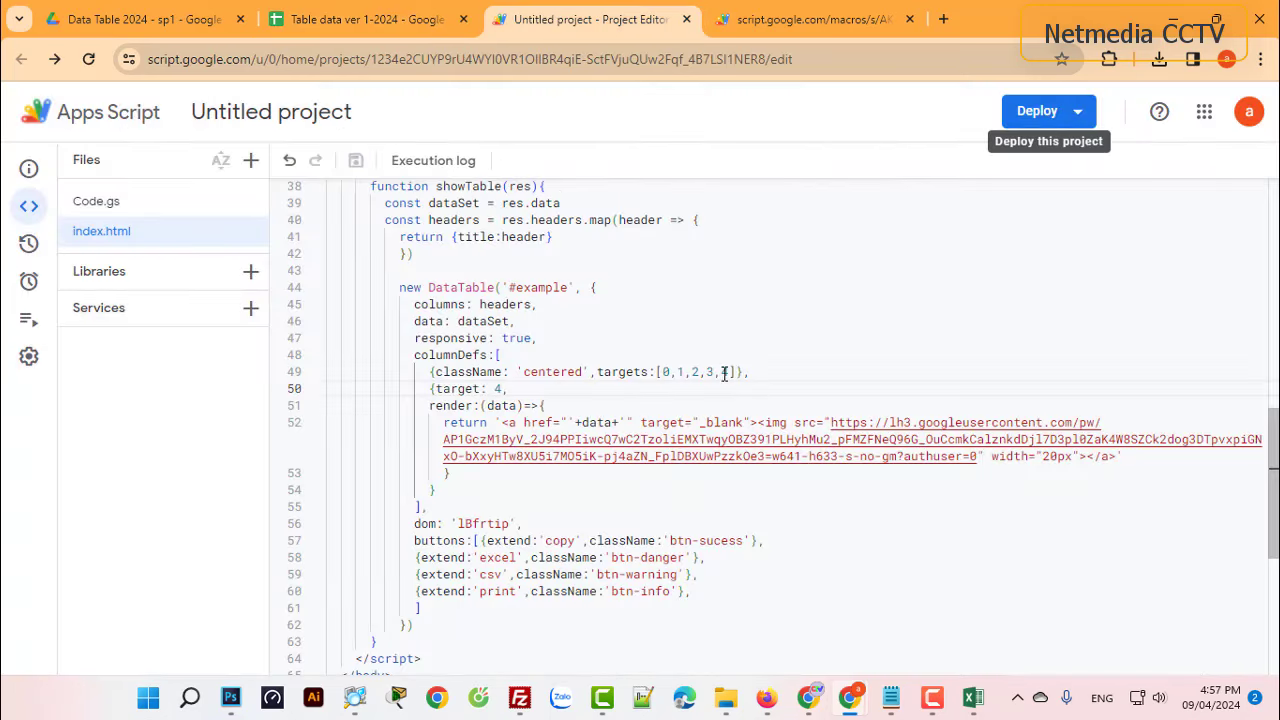
left_click(722, 373)
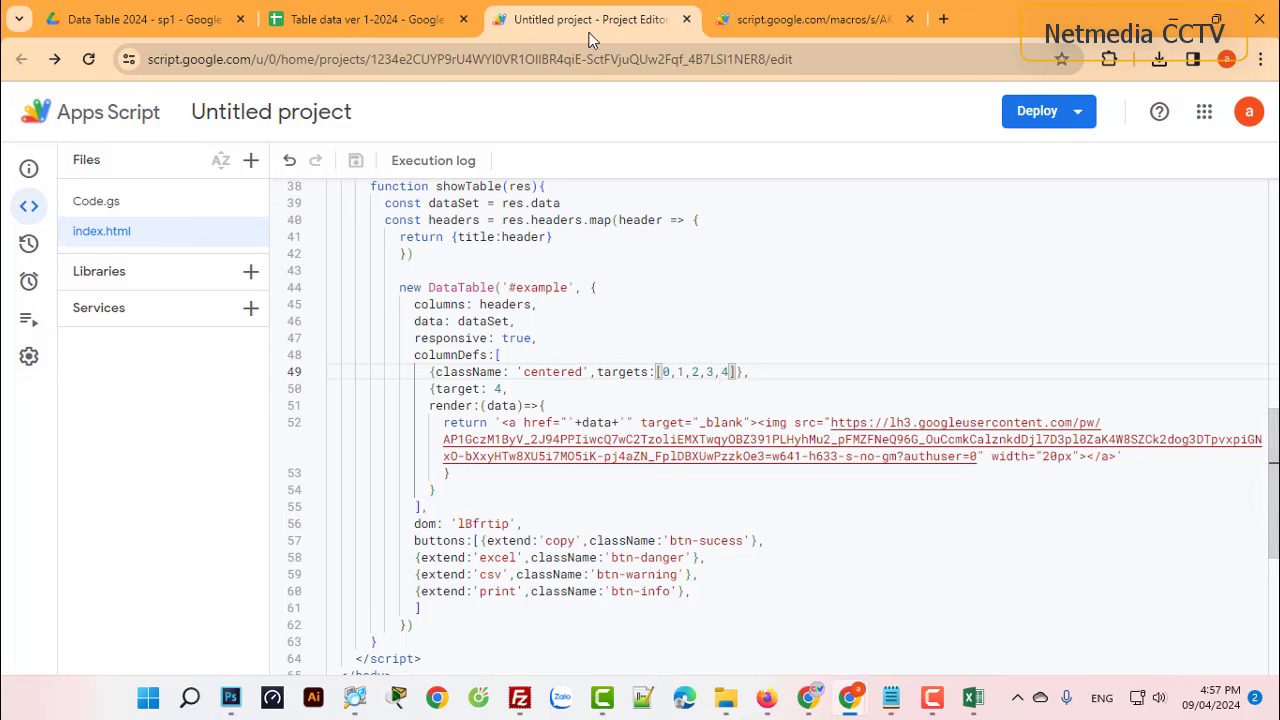
key("Delete")
key("Delete")
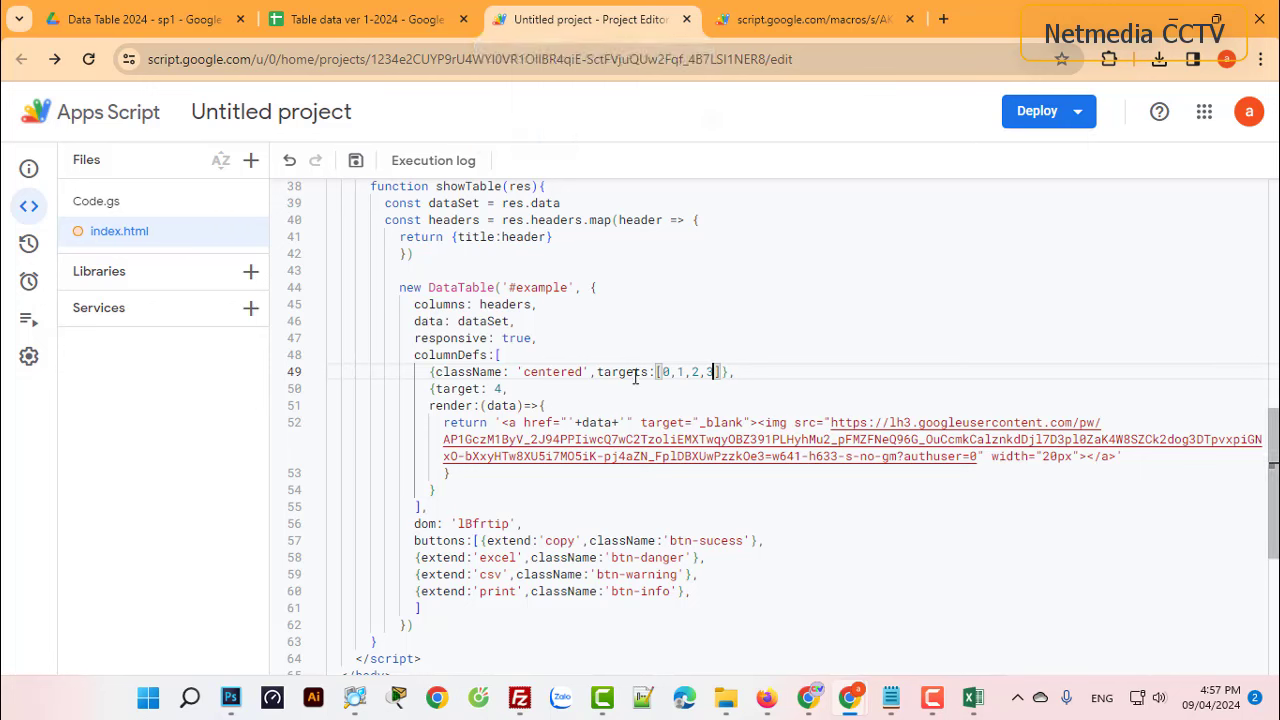
left_click(499, 389)
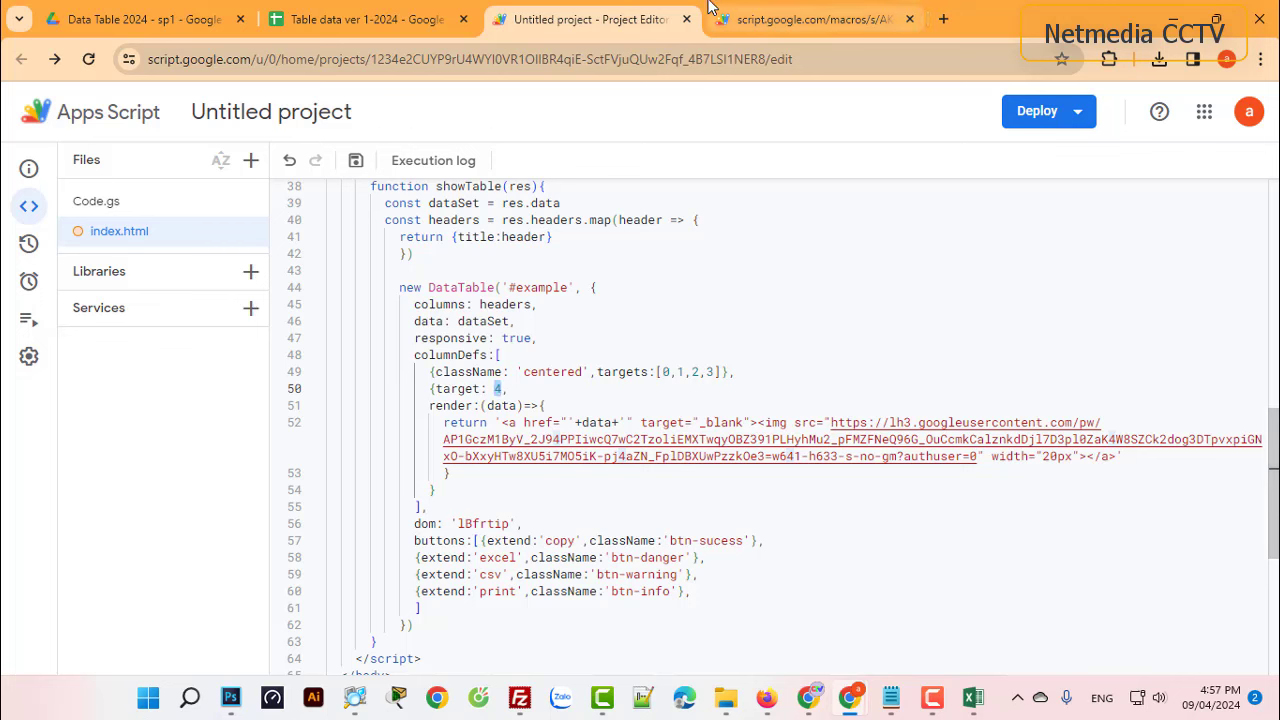
type("3")
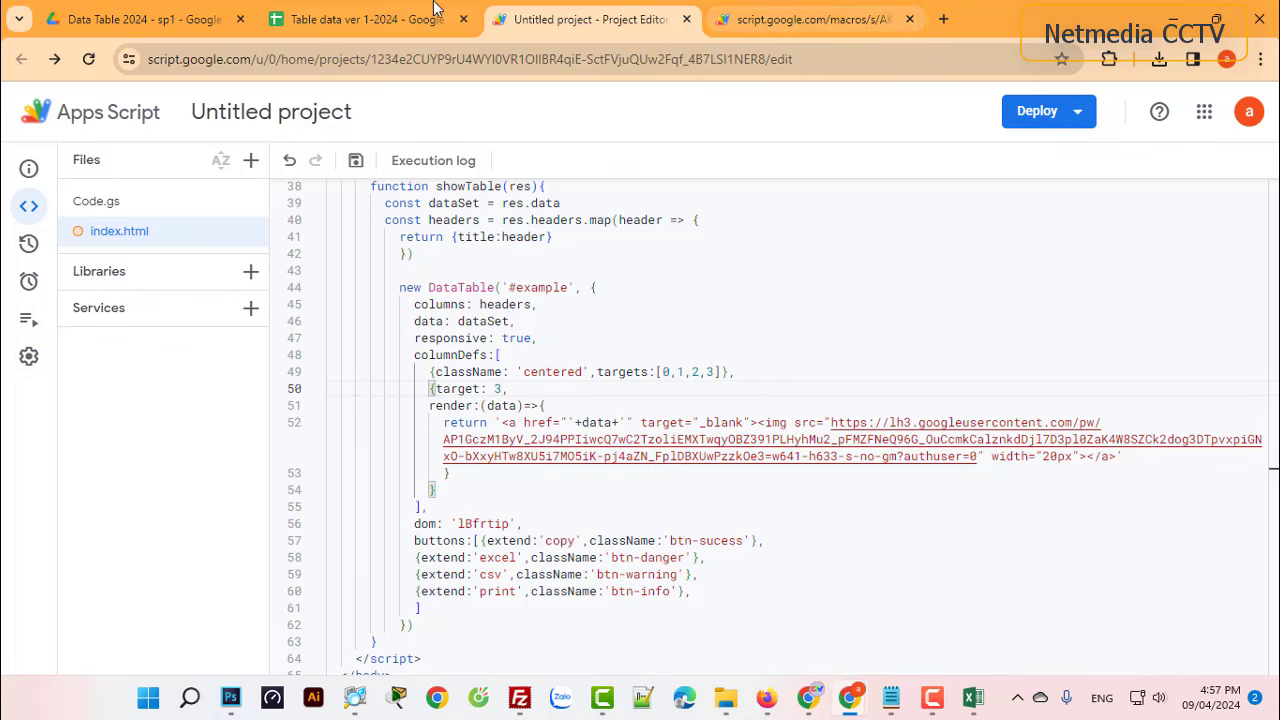
left_click(355, 160)
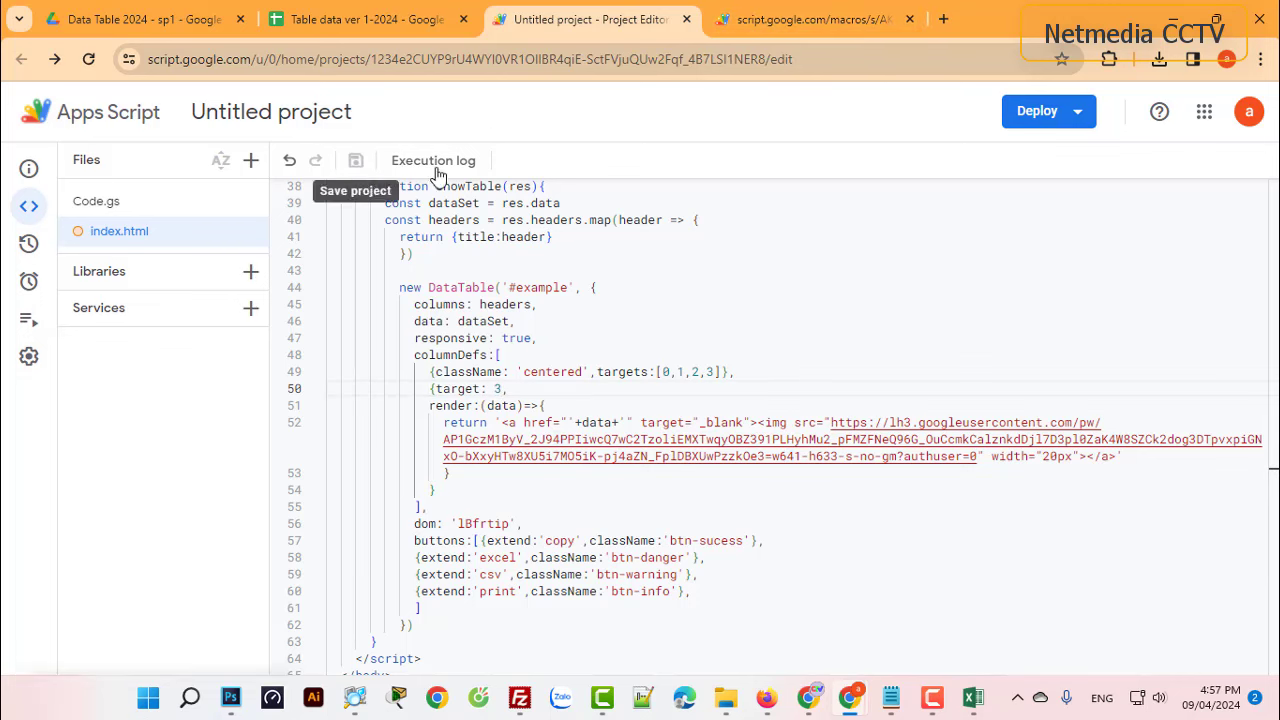
left_click(766, 23)
Reload the web app to check the Link Xem Project link icons, then return to the editor
left_click(530, 55)
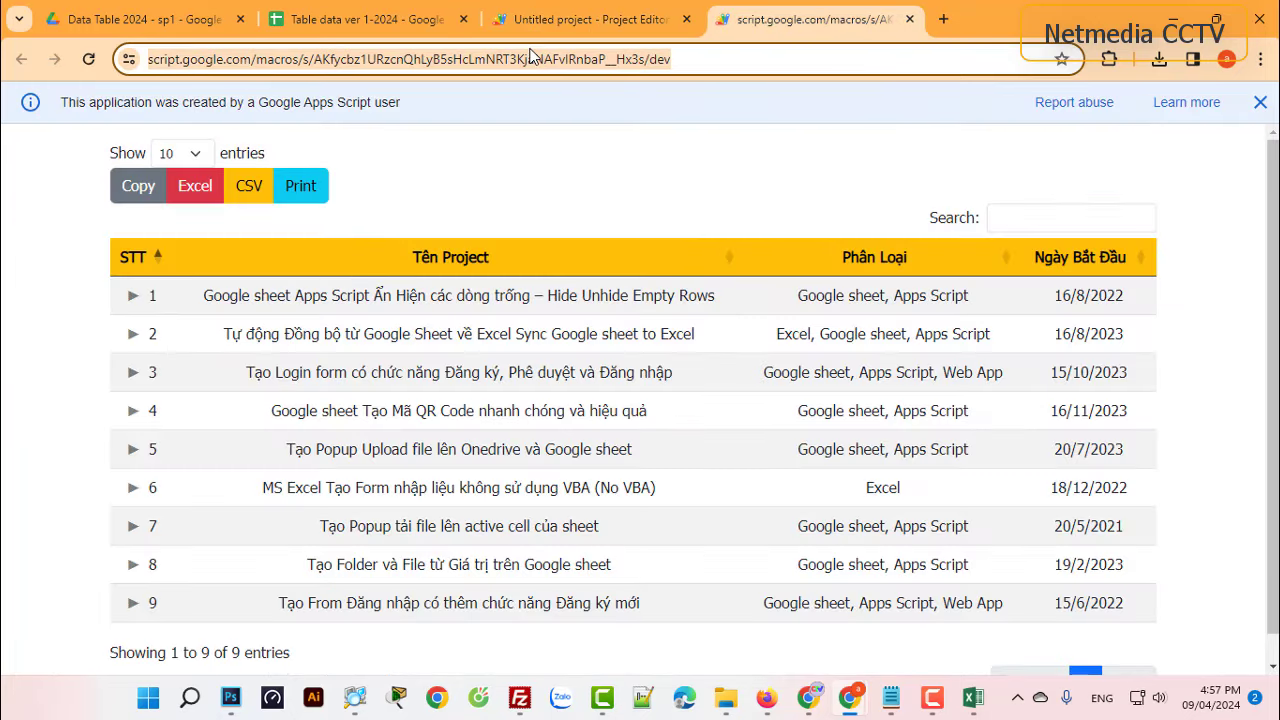
key("Return")
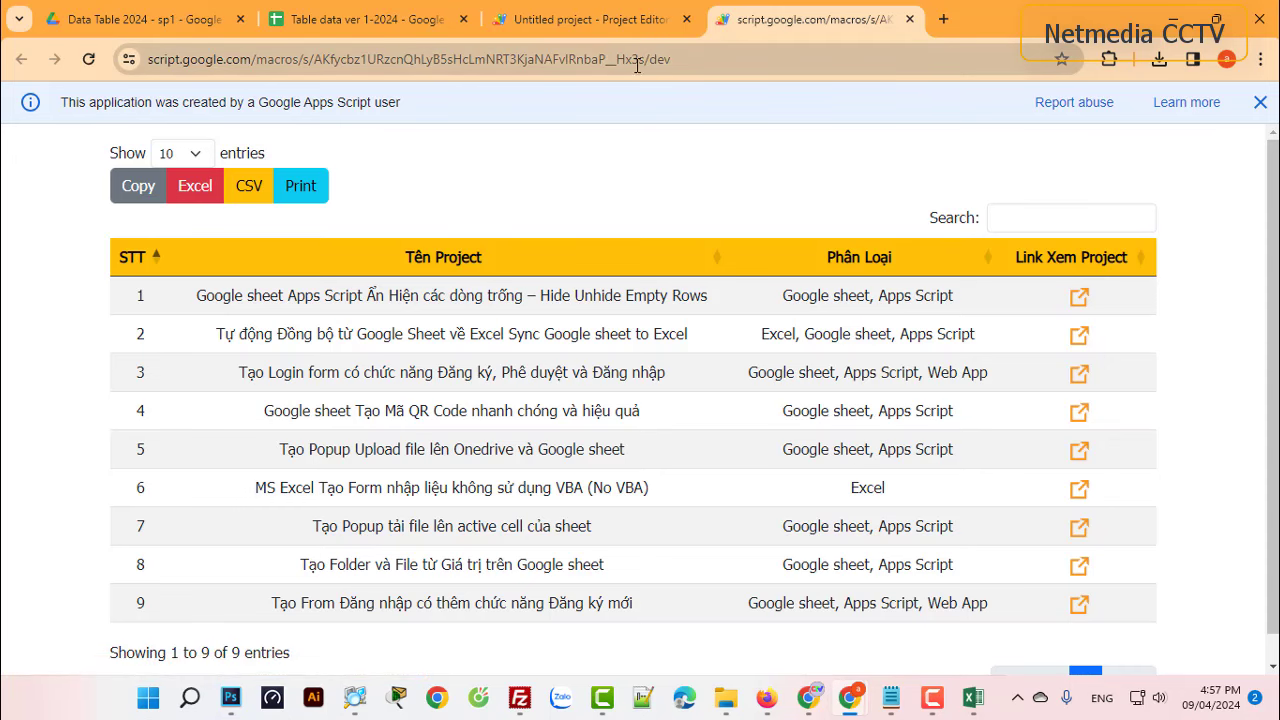
left_click(597, 24)
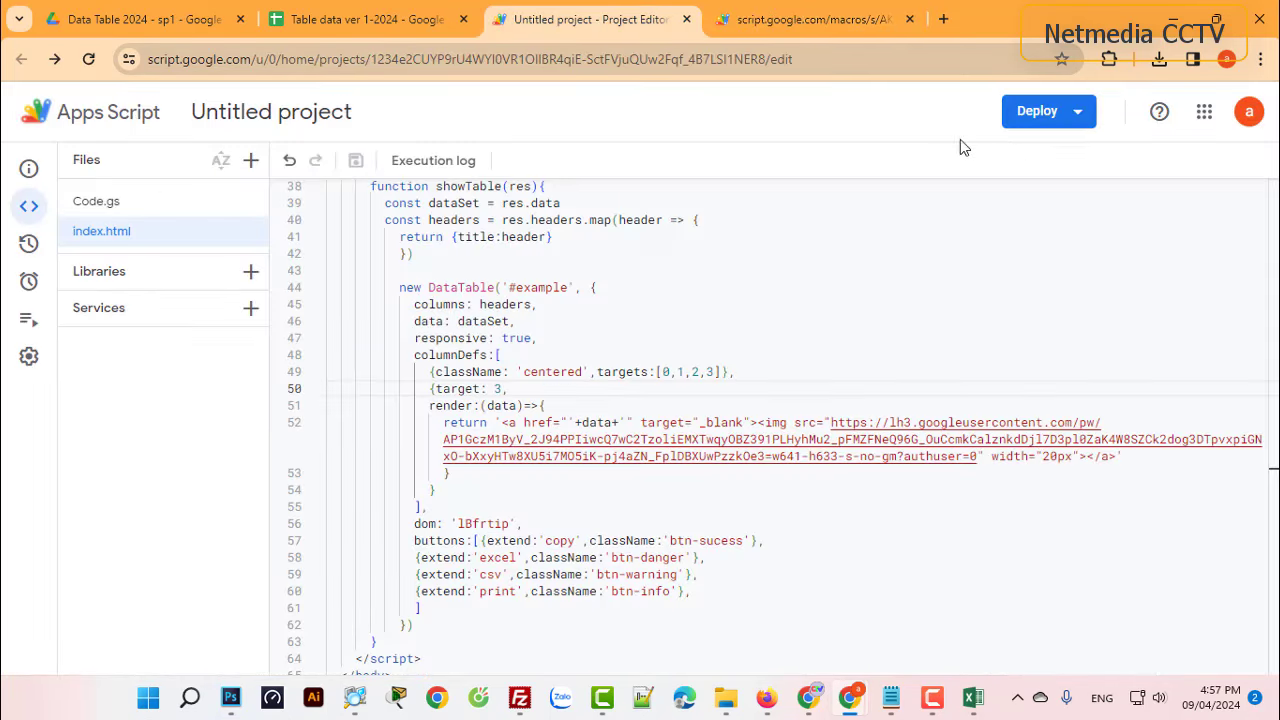
Redeploy Data table ps1 as a new version and copy its web app URL
left_click(1070, 118)
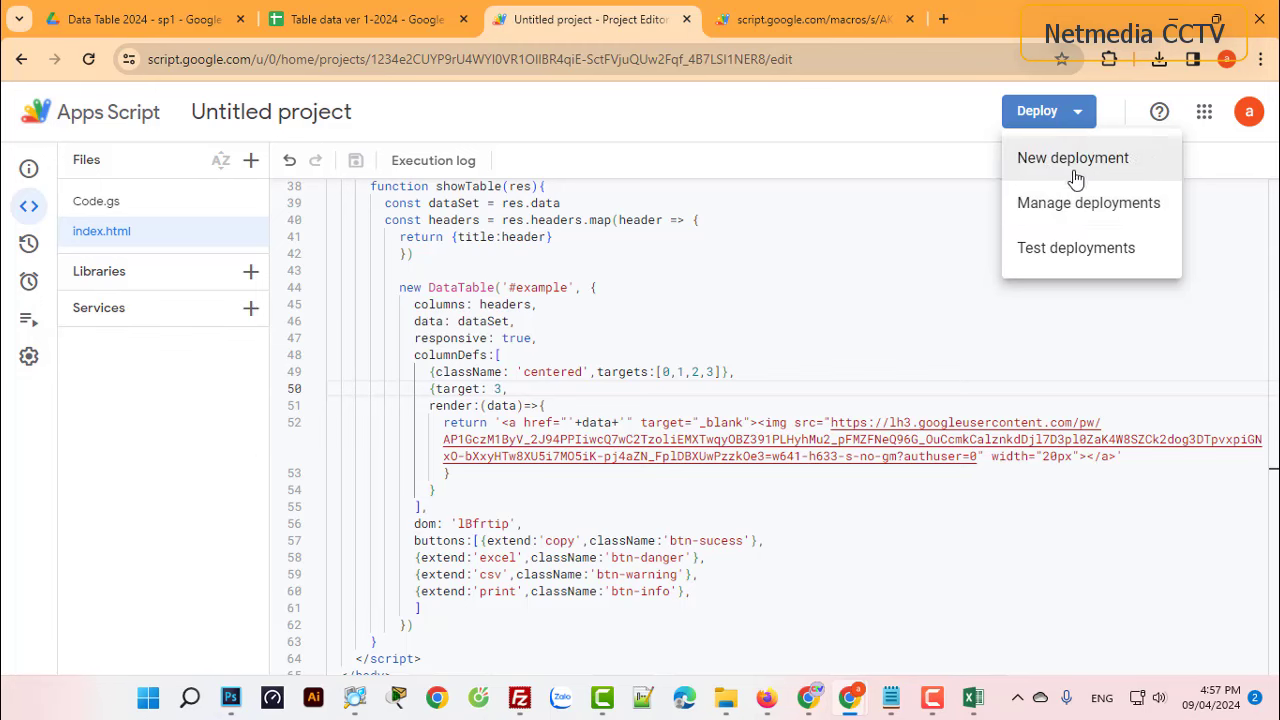
left_click(1076, 204)
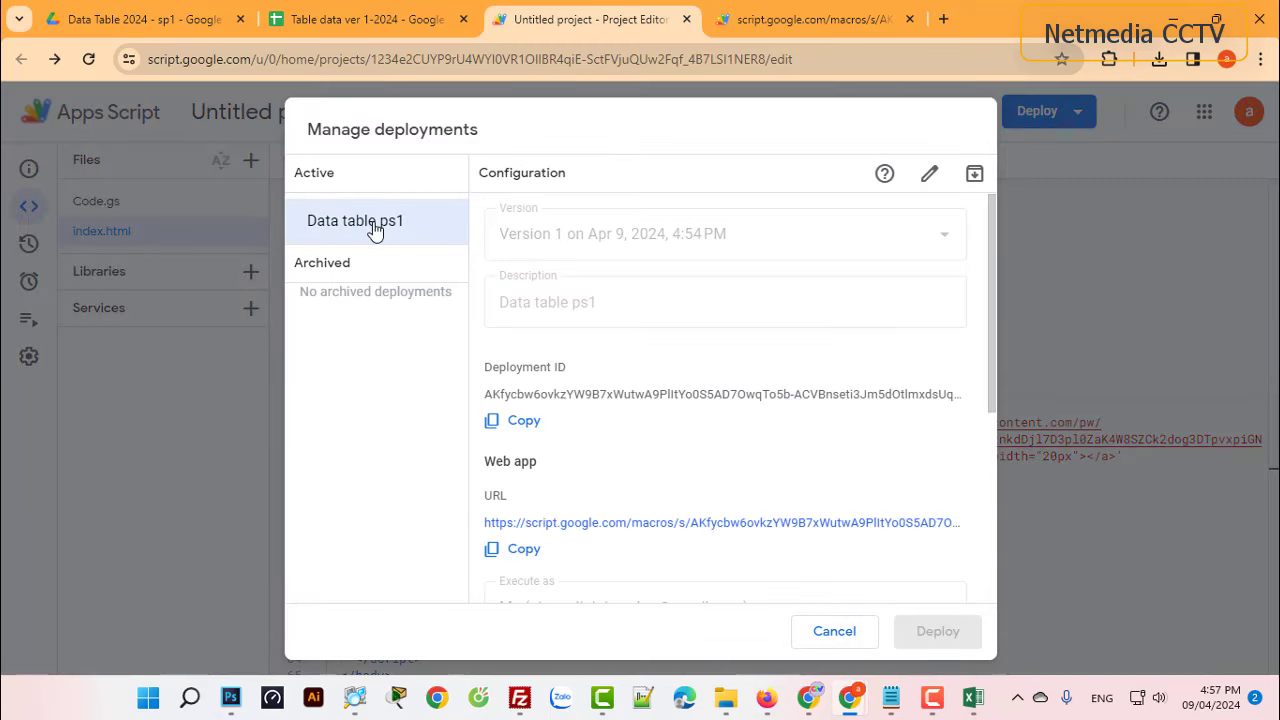
left_click(363, 228)
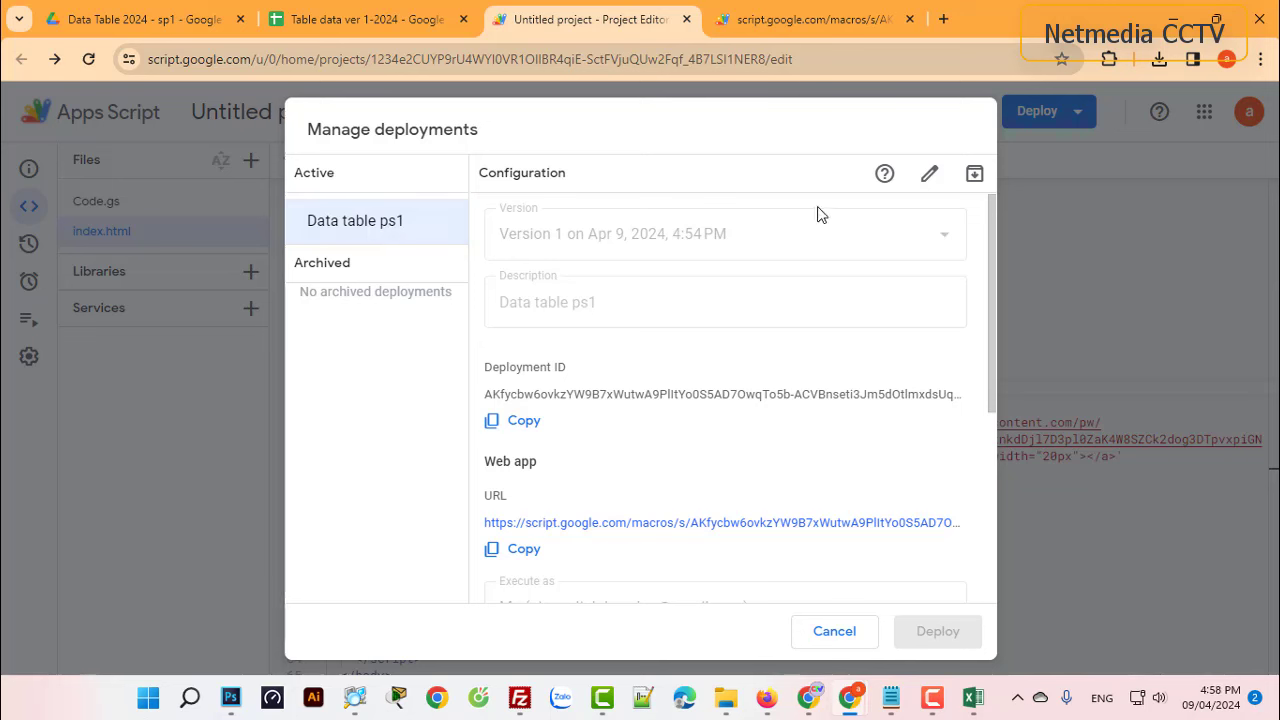
left_click(929, 174)
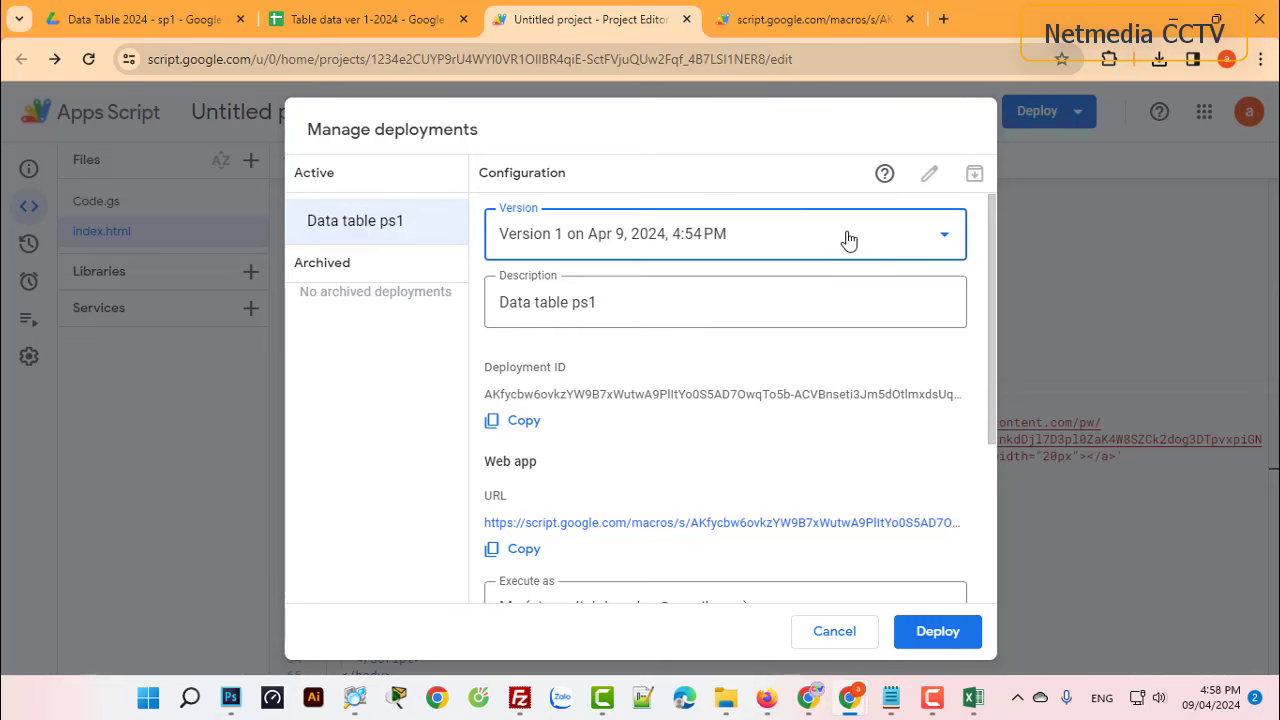
left_click(714, 255)
left_click(540, 296)
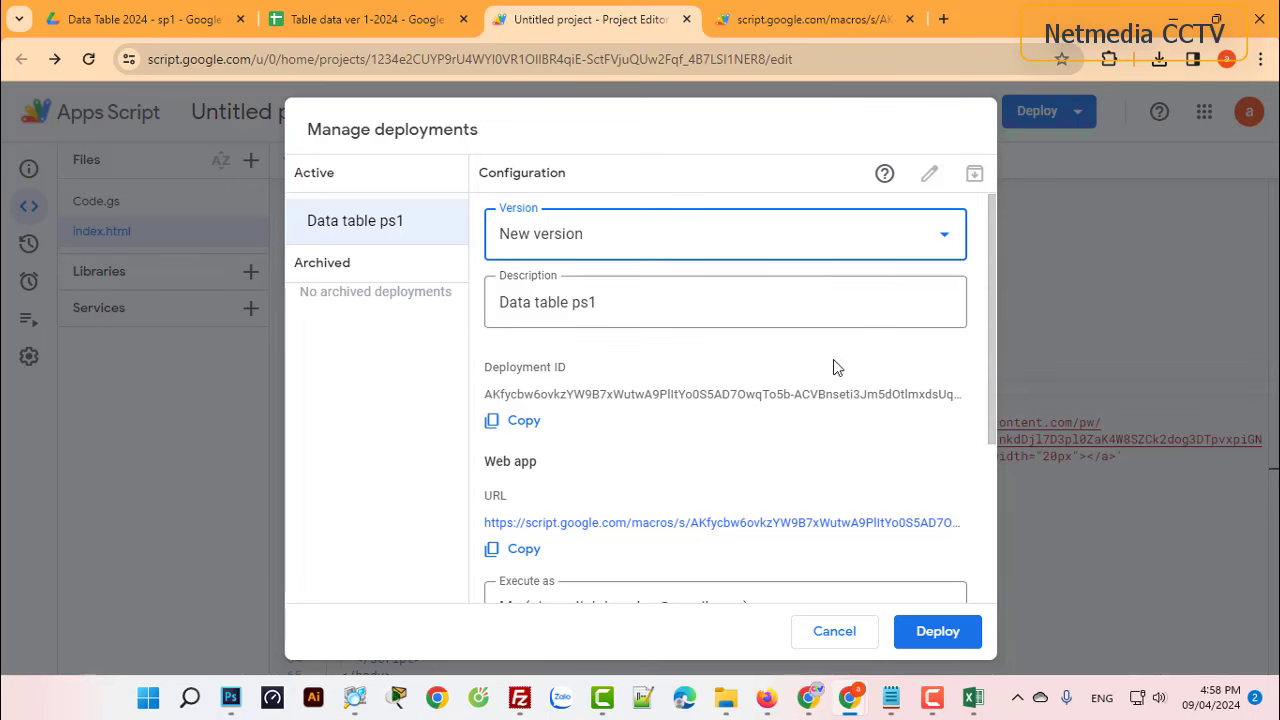
scroll(841, 555, "down", 2)
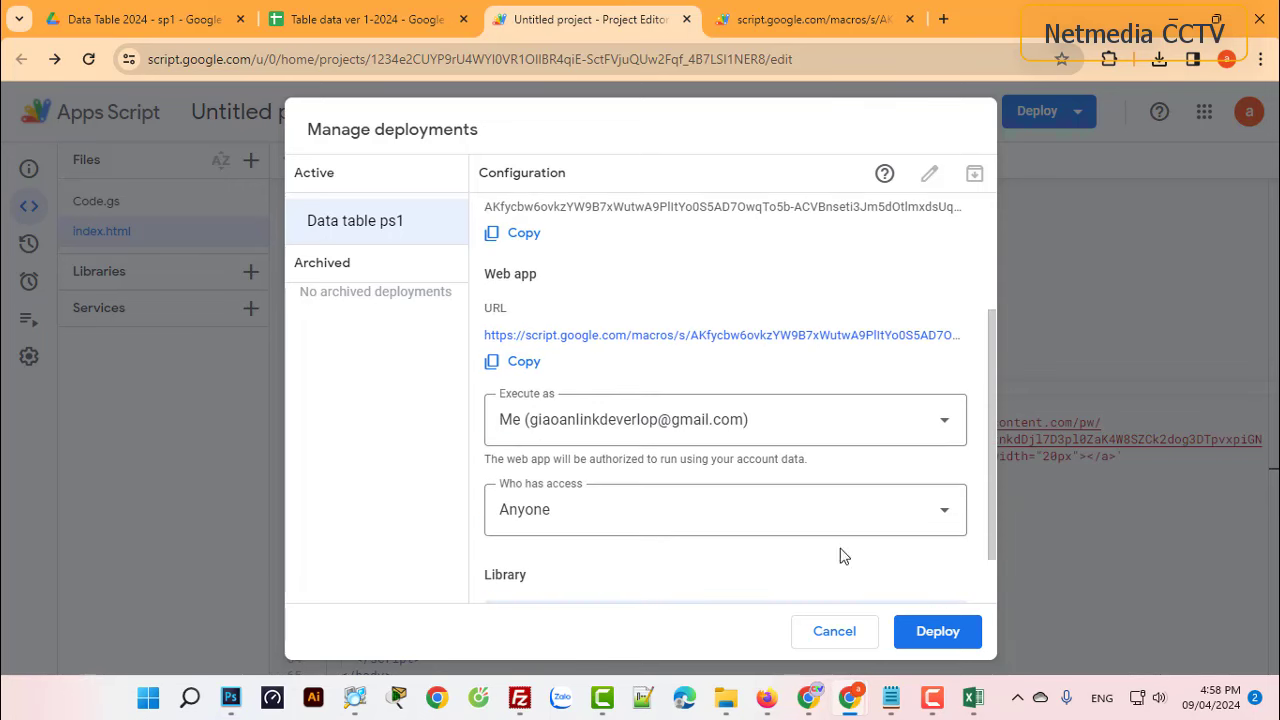
left_click(943, 634)
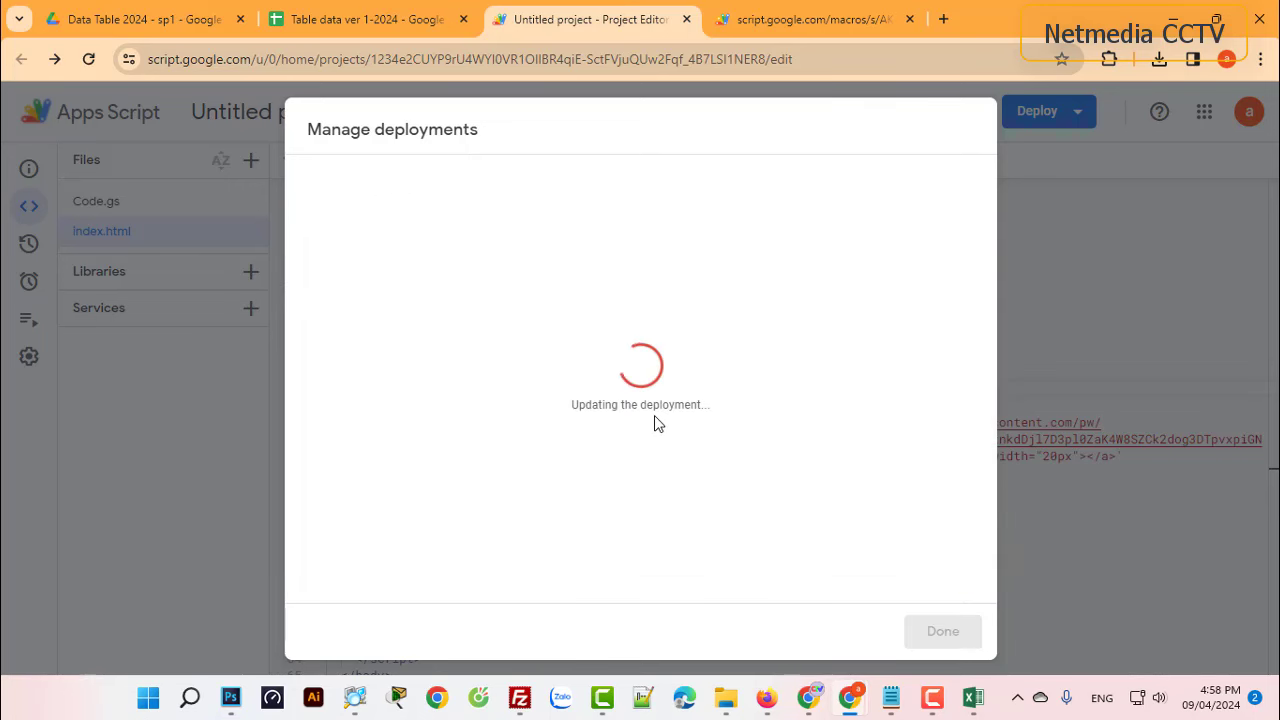
scroll(510, 405, "down", 2)
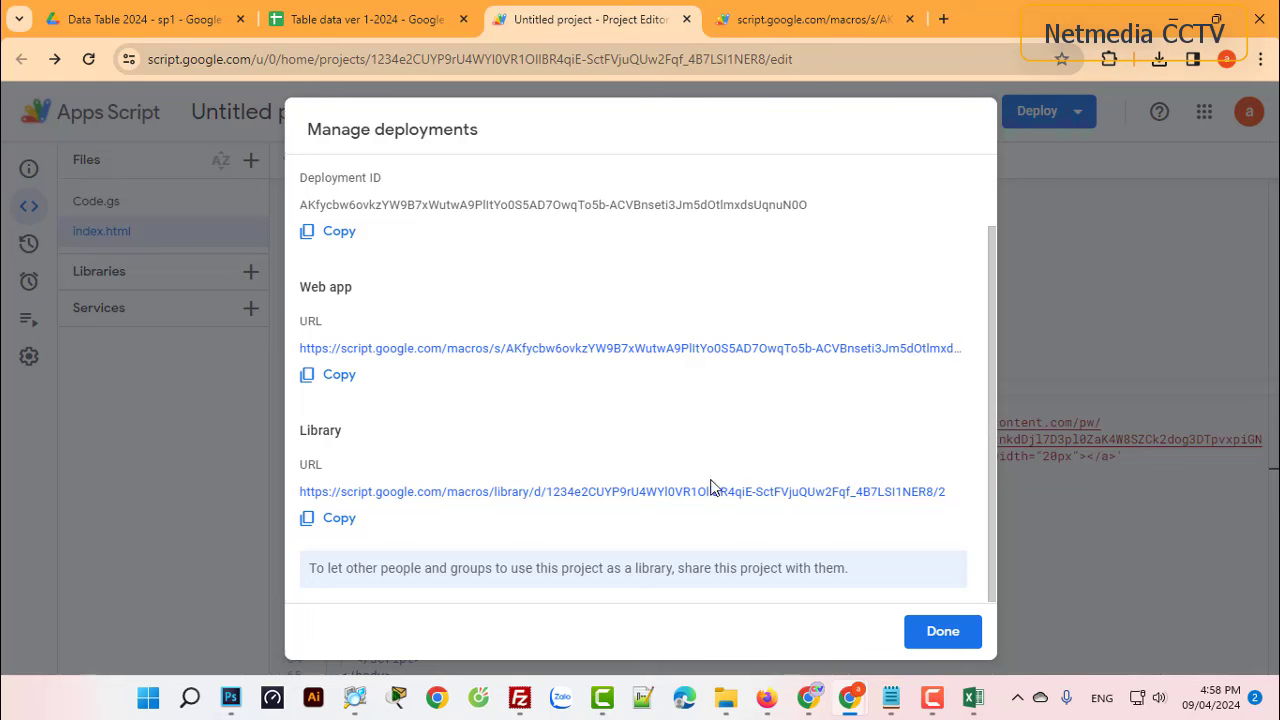
left_click(340, 374)
Open the copied /exec web app URL in a new tab and compare it with the /dev test URL
left_click(943, 17)
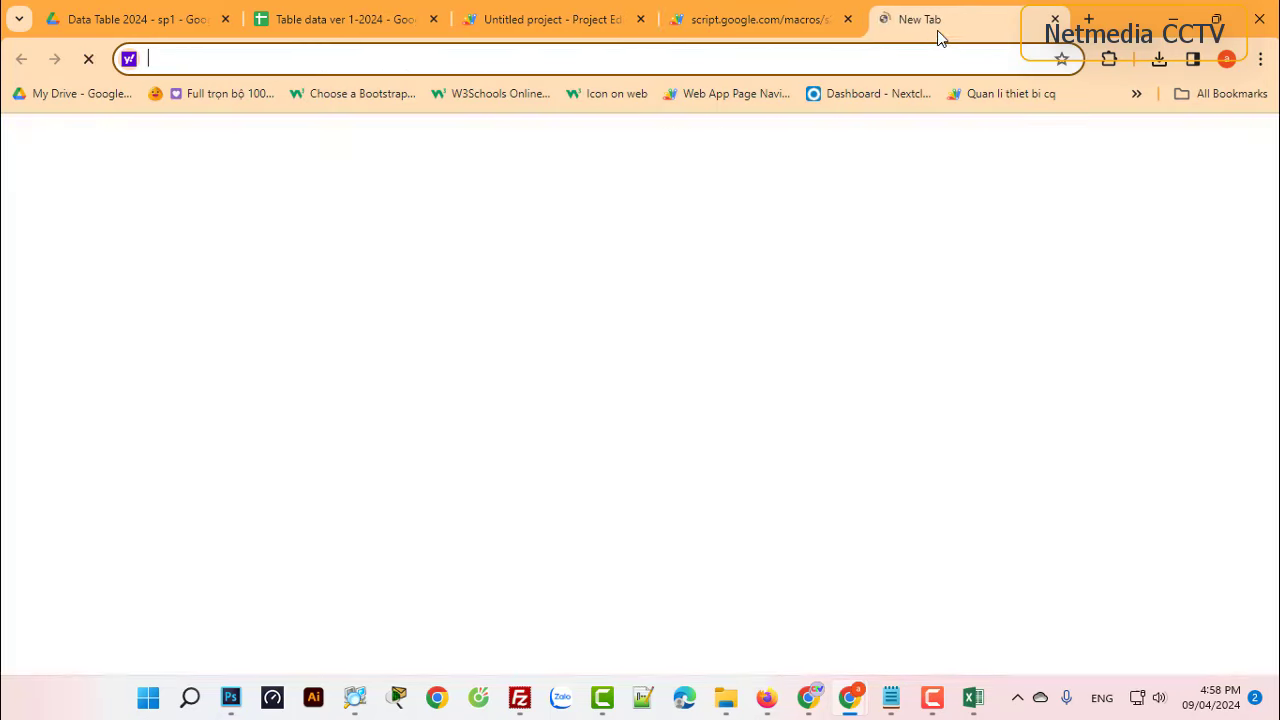
key("ctrl+v")
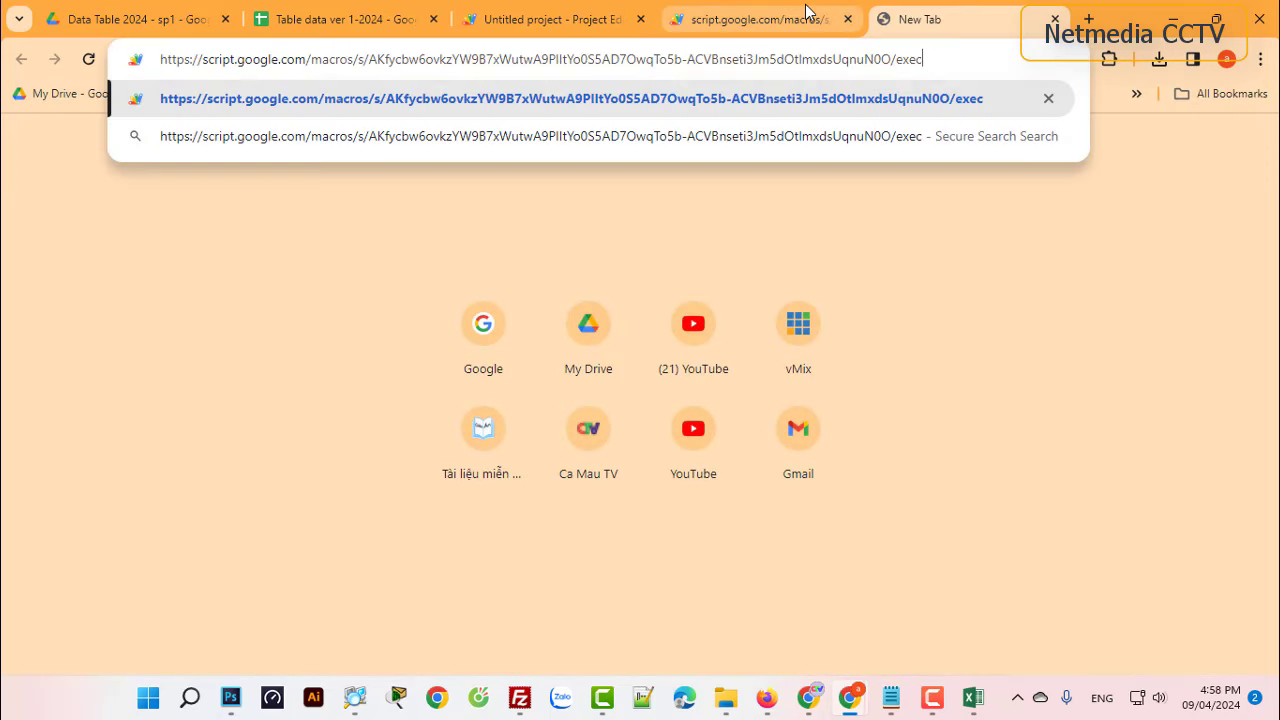
key("Return")
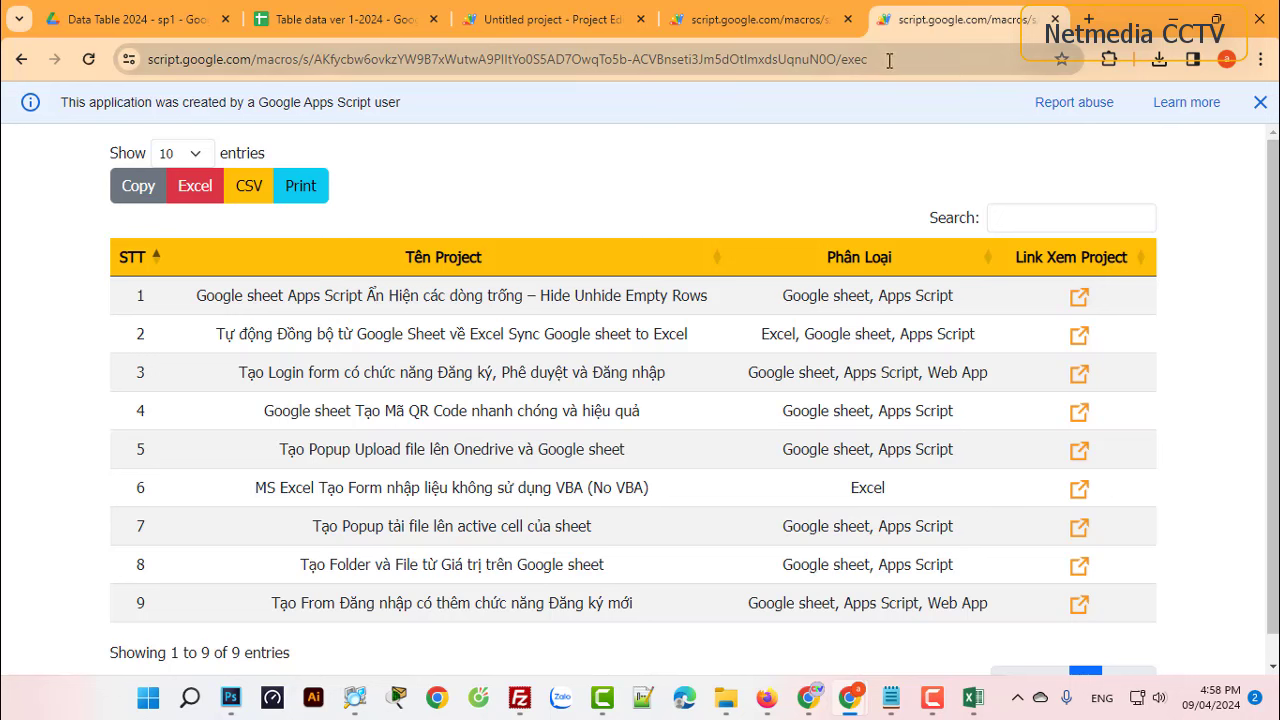
left_click(597, 59)
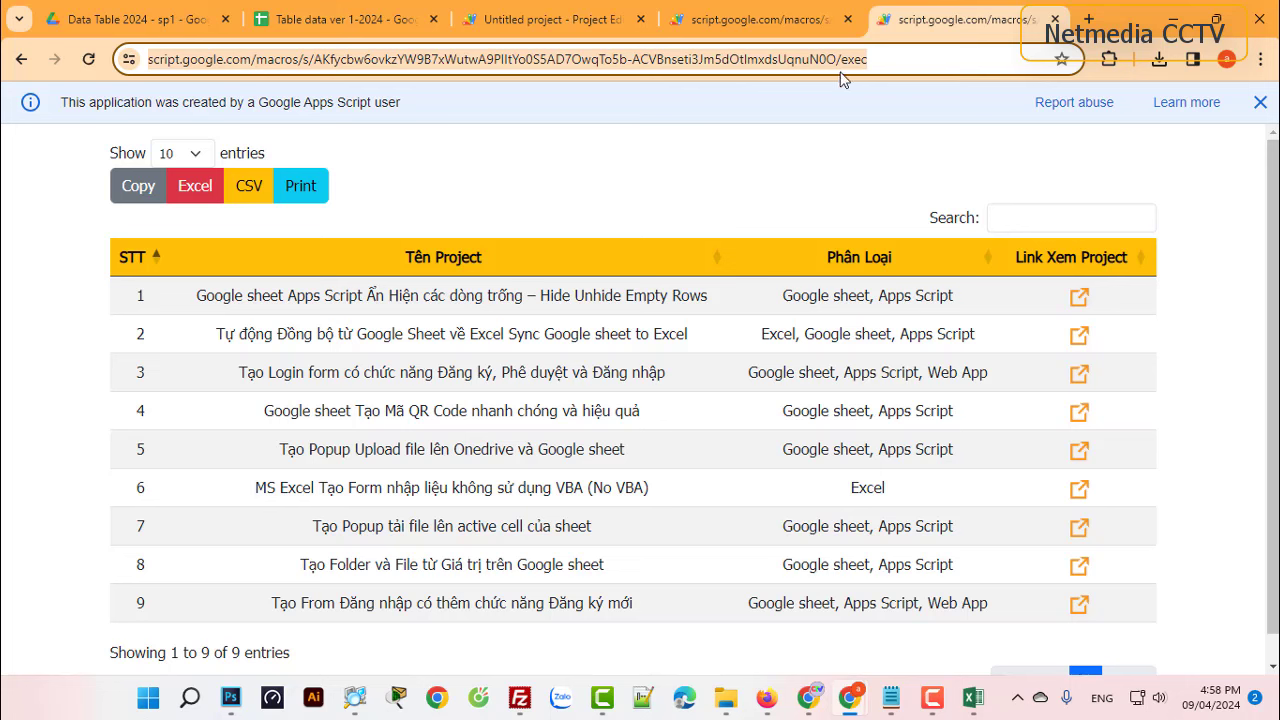
left_click(766, 22)
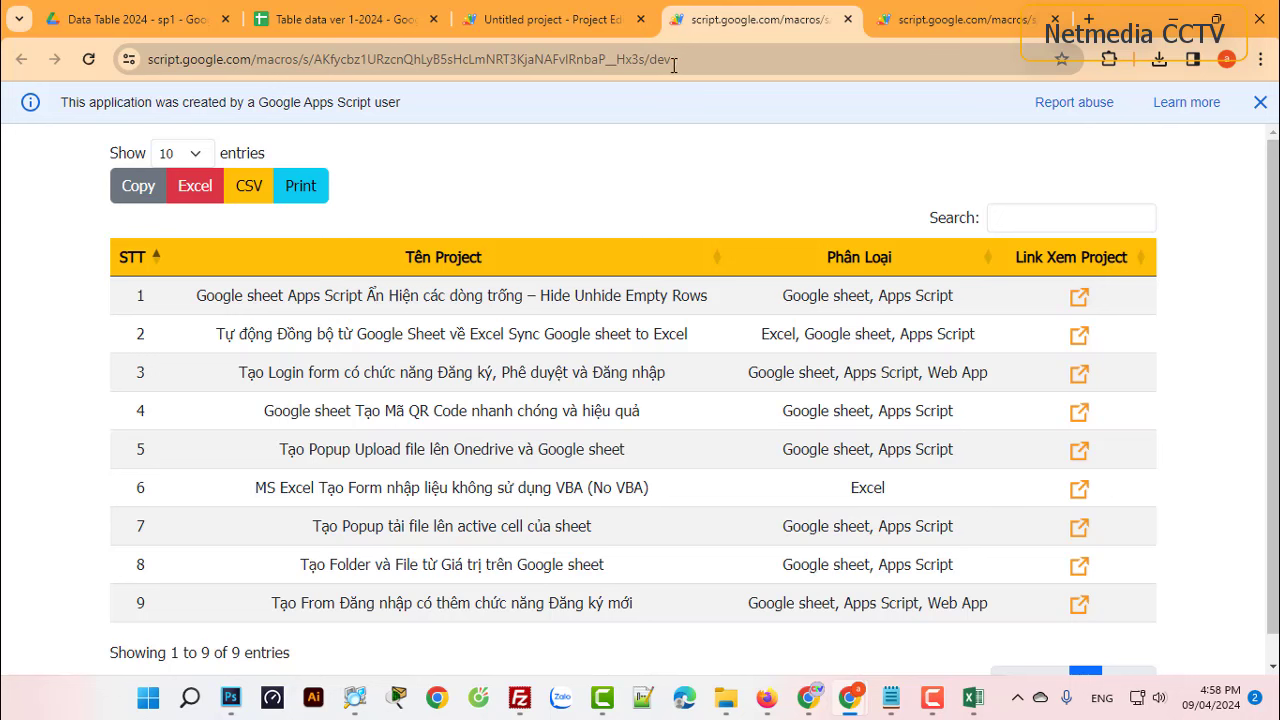
left_click(674, 60)
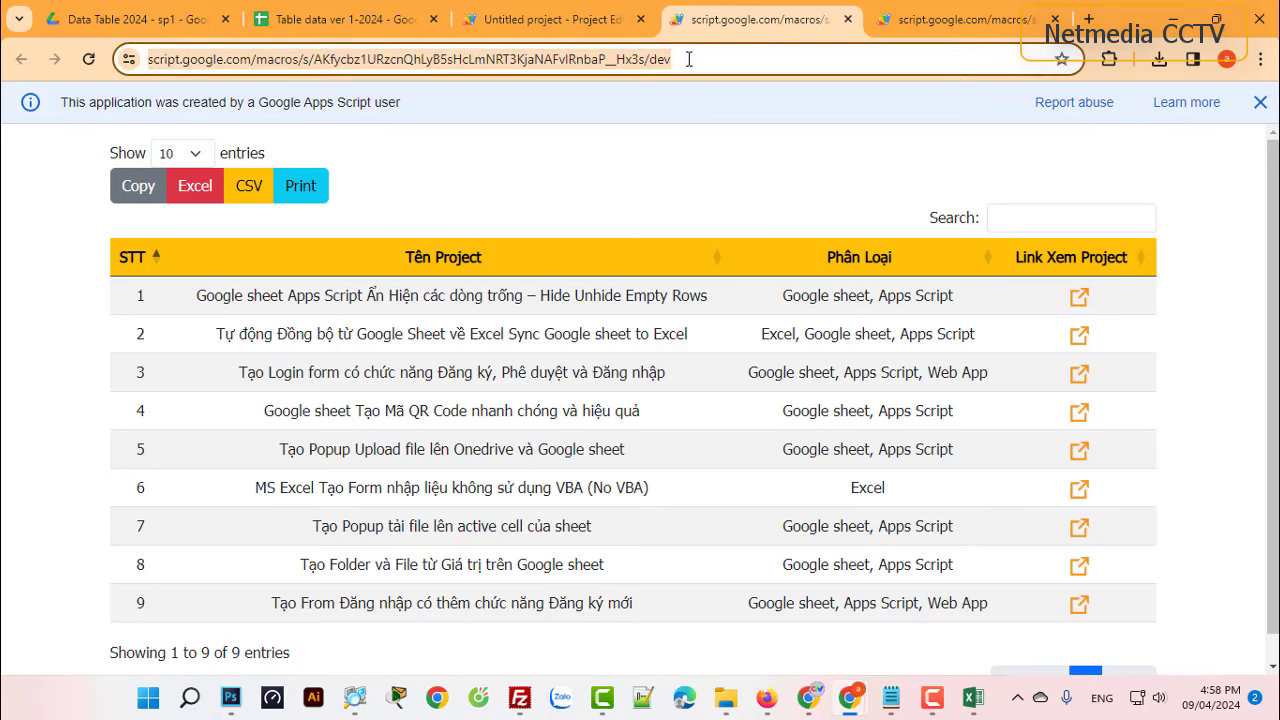
left_click(950, 28)
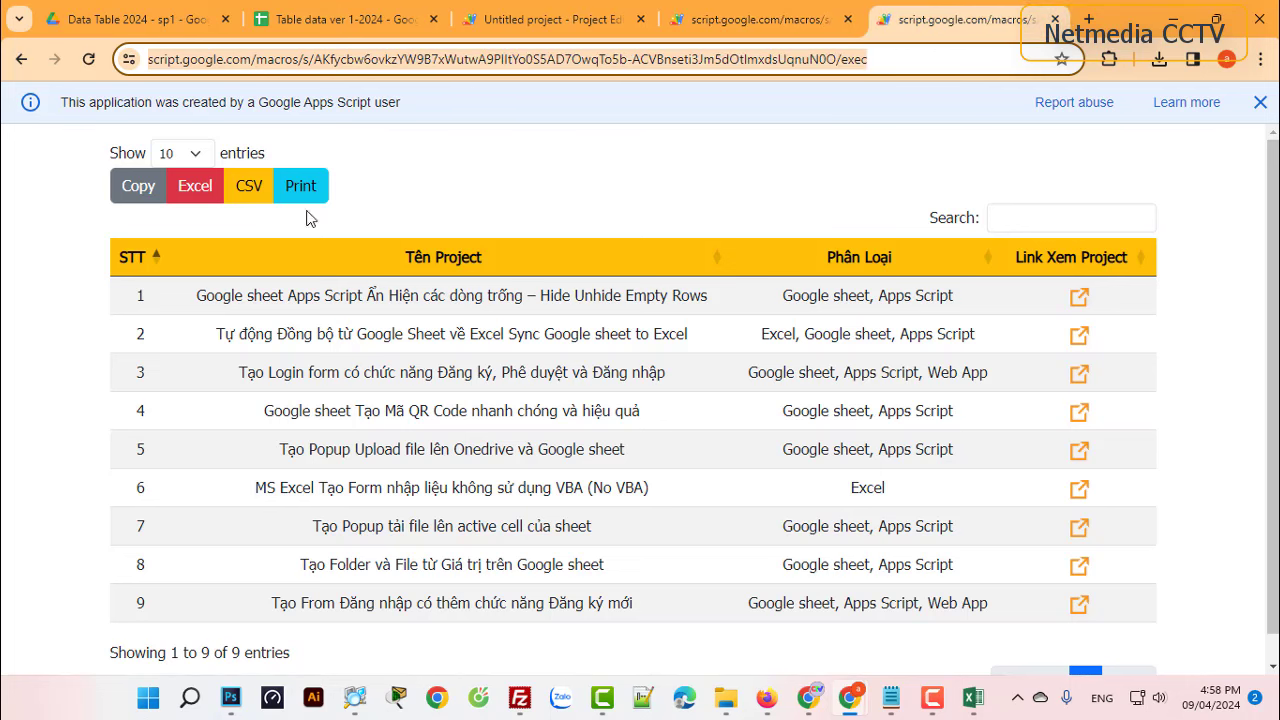
Filter the table with the search term 'đă' and print the matching rows
left_click(1042, 217)
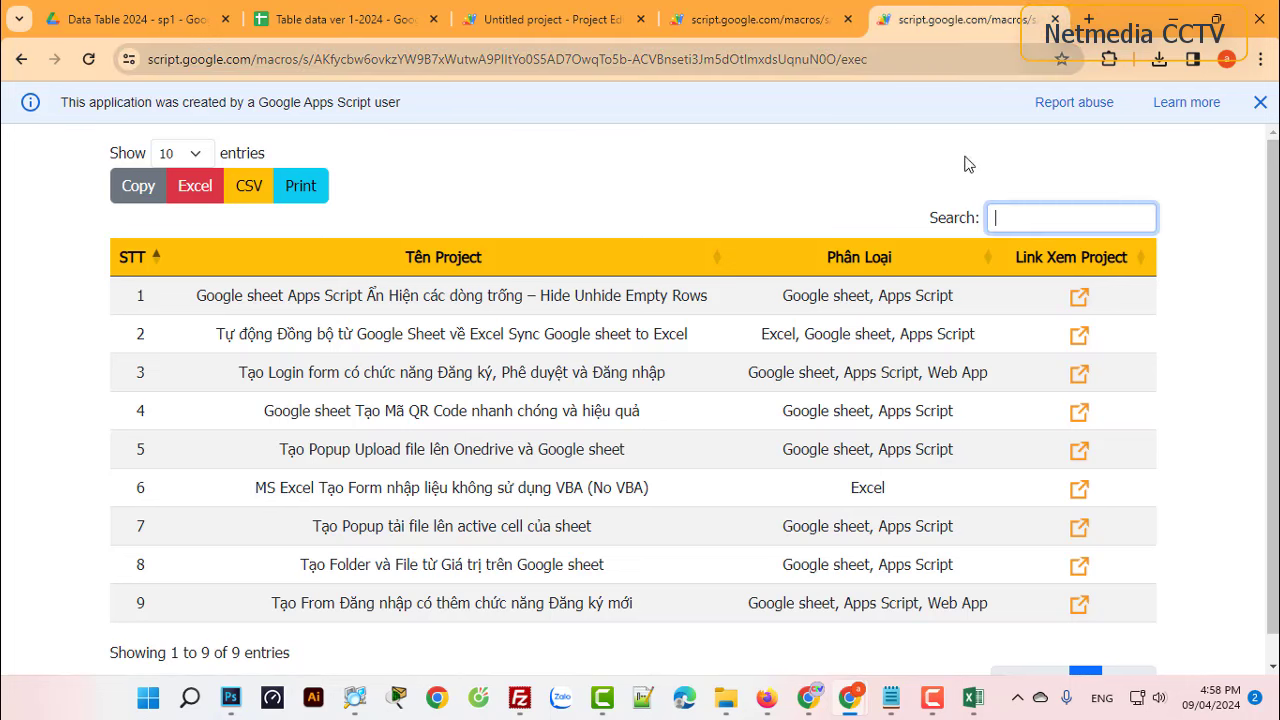
type("đ")
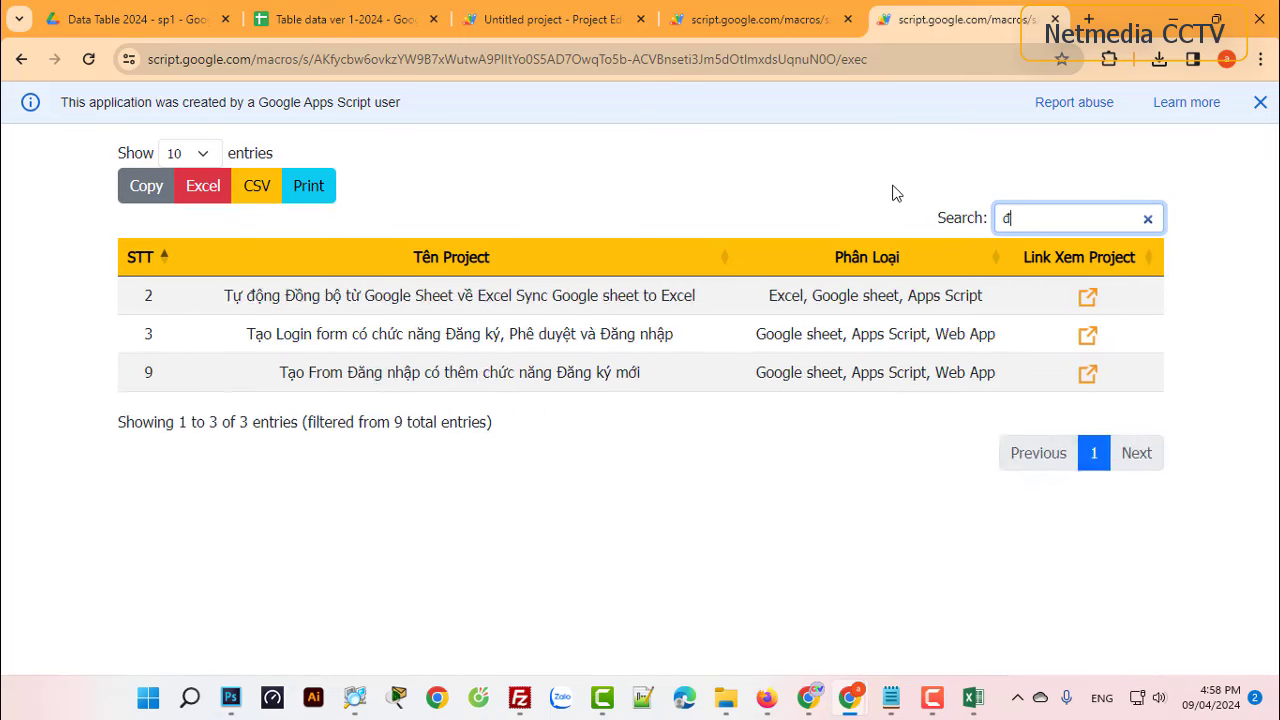
type("ă")
left_click(308, 190)
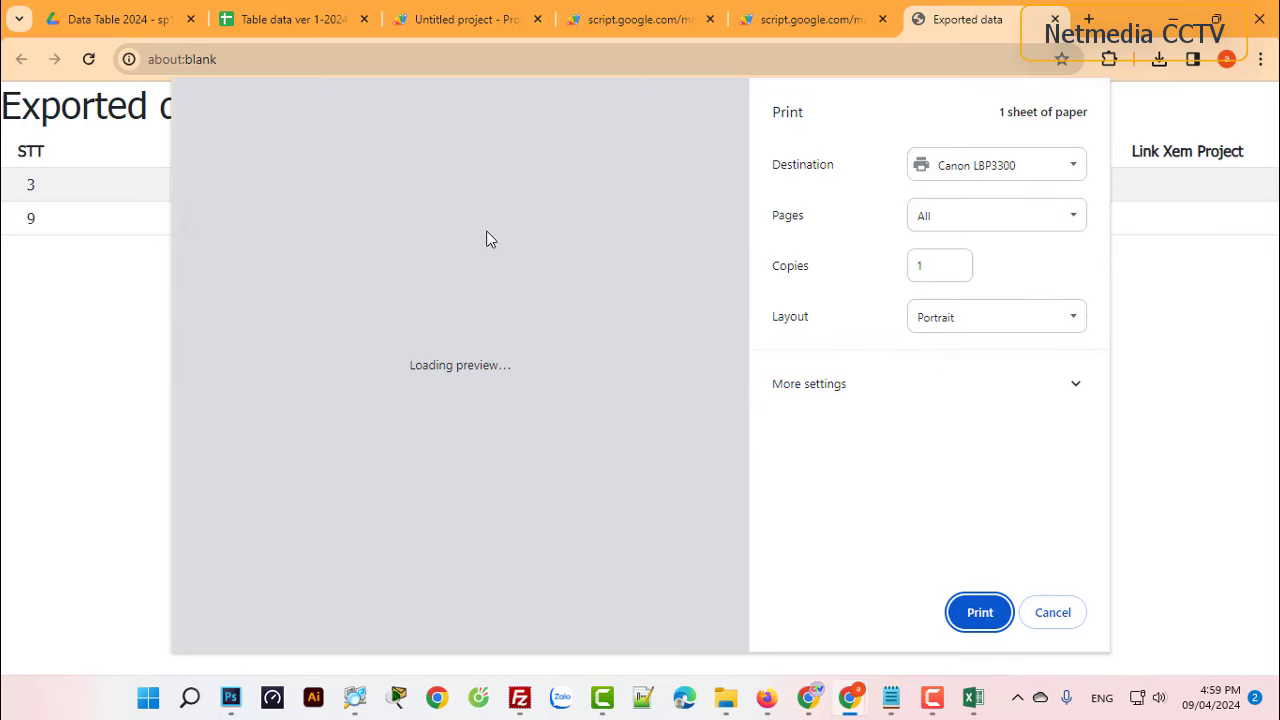
Cancel printing, clear the 'đă' search to show all 9 projects, and print the full table
left_click(1052, 612)
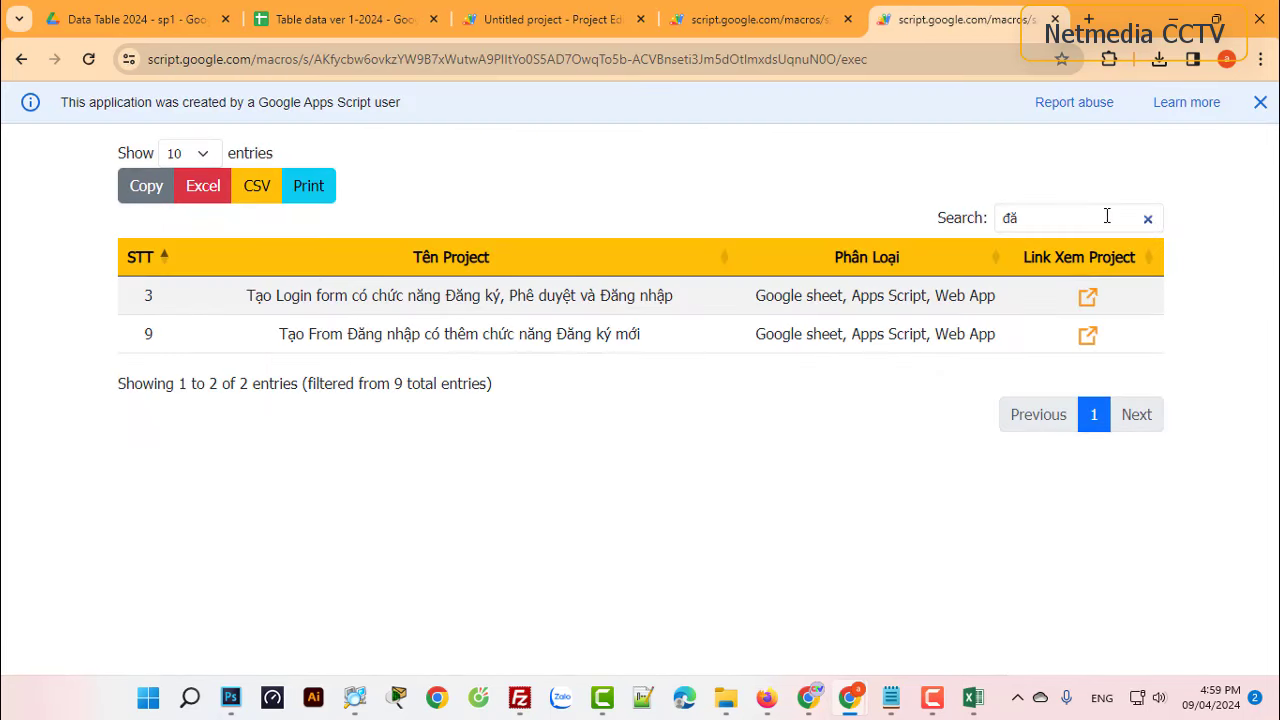
left_click(1150, 218)
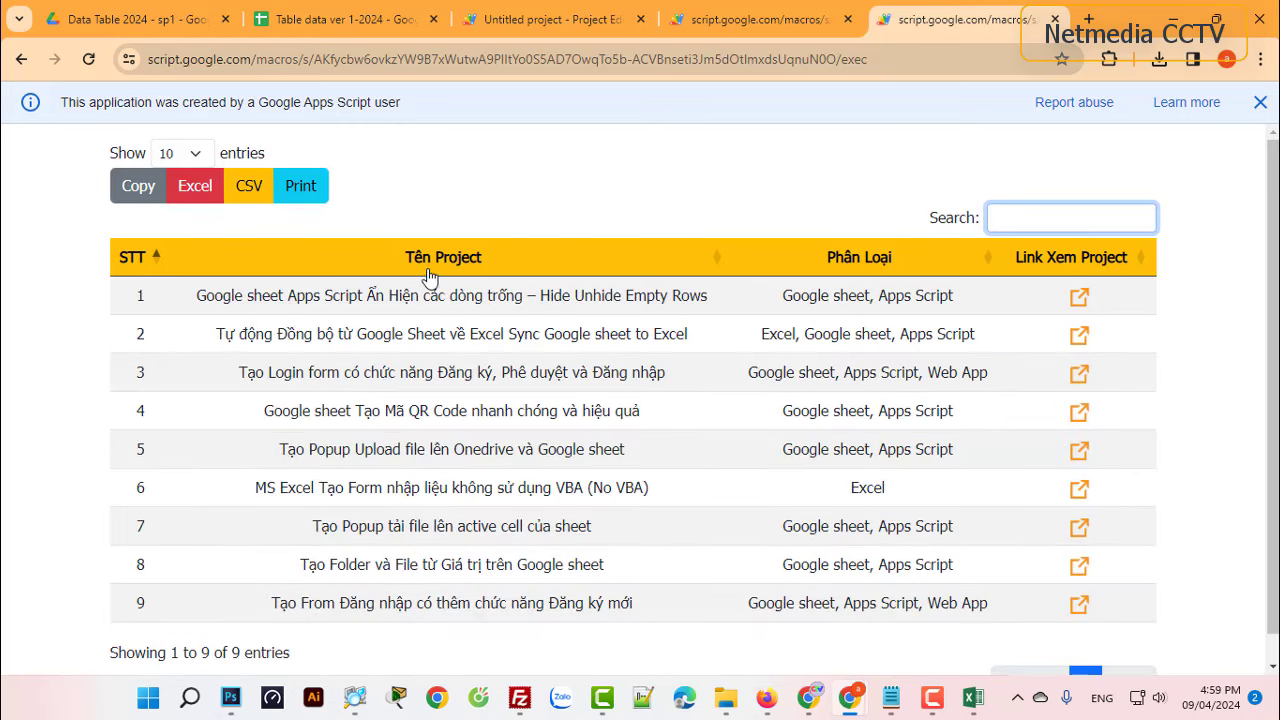
left_click(303, 186)
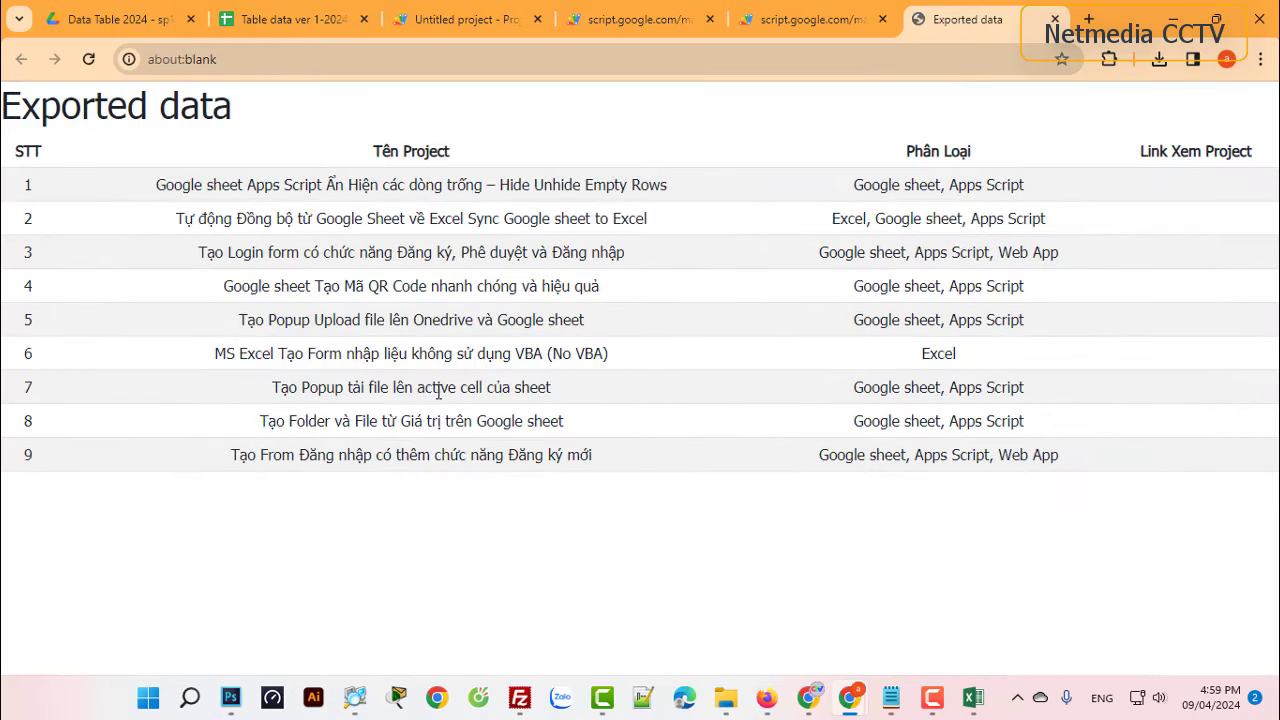